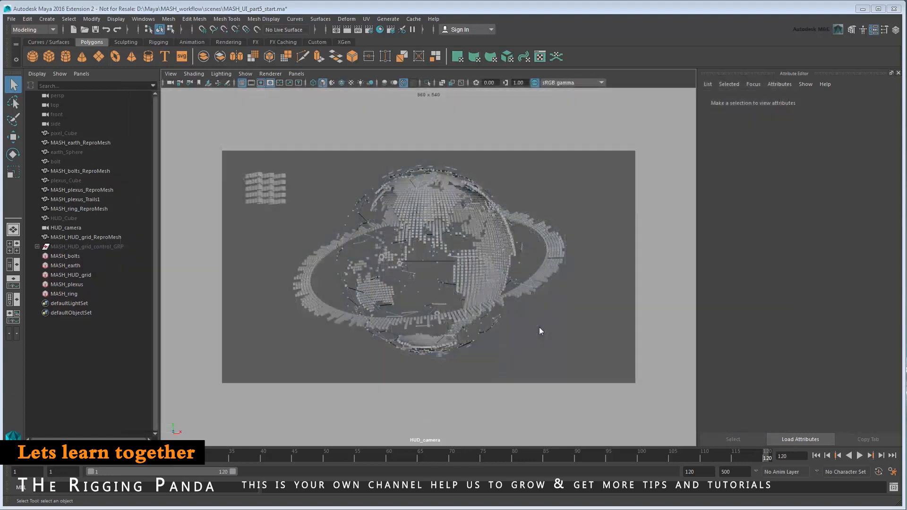
# Step: Switch the viewport from the HUD camera to the persp camera
pyautogui.click(296, 74)
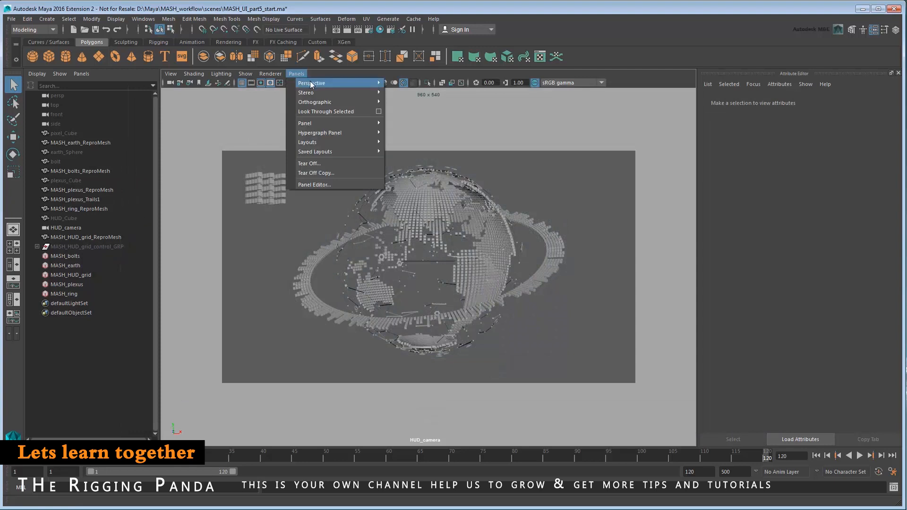
pyautogui.moveTo(313, 83)
pyautogui.click(414, 94)
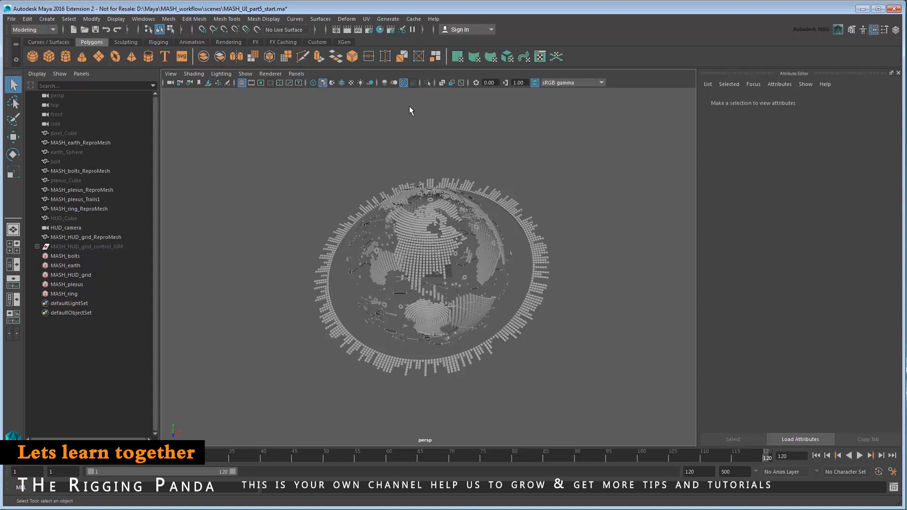
# Step: Create a new MASH network from HUD_Cube
pyautogui.click(85, 218)
pyautogui.click(47, 19)
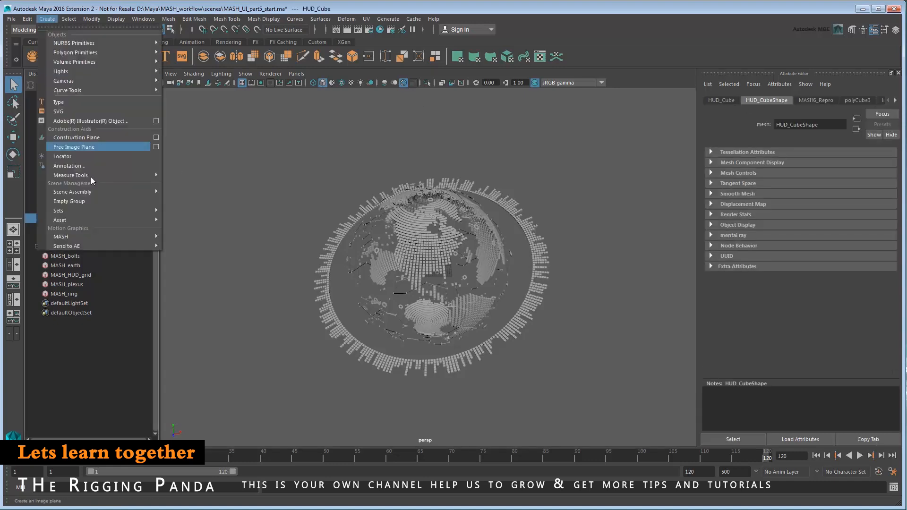
pyautogui.moveTo(102, 237)
pyautogui.click(234, 244)
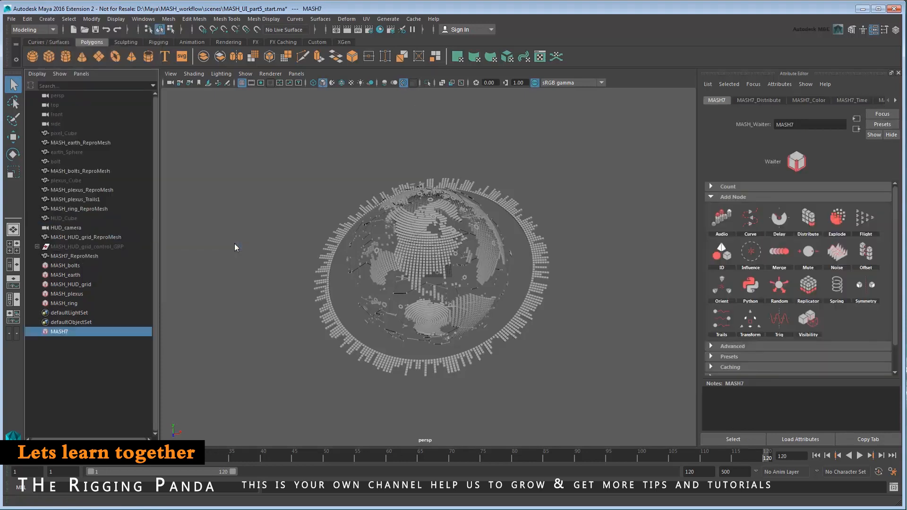
# Step: Rename the new MASH7 network node as MASH_HUD_audio
pyautogui.doubleClick(75, 330)
pyautogui.write('MASH_H')
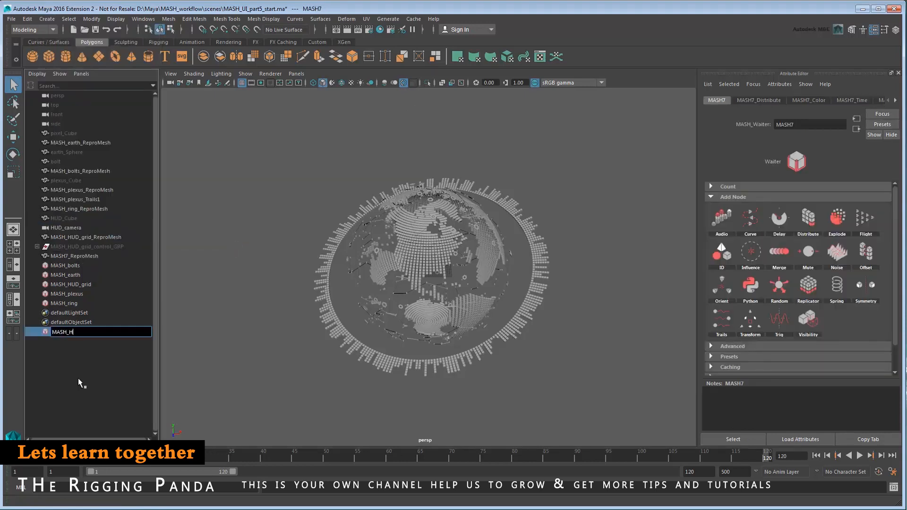
pyautogui.write('UD_audio')
pyautogui.press('Return')
# Step: Rename MASH7_ReproMesh as MASH_HUD_audio_ReproMesh
pyautogui.doubleClick(70, 257)
pyautogui.click(69, 256)
pyautogui.press('BackSpace')
pyautogui.write('_HUD_audio_')
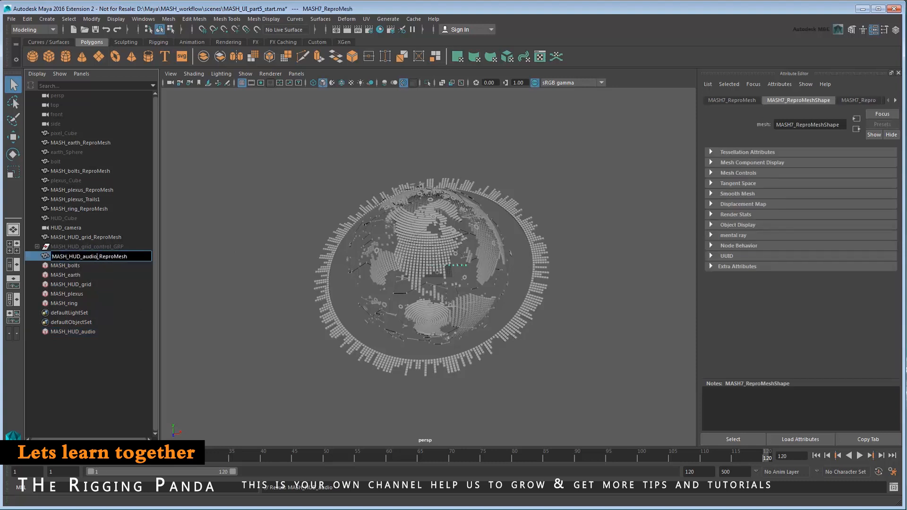
pyautogui.press('Return')
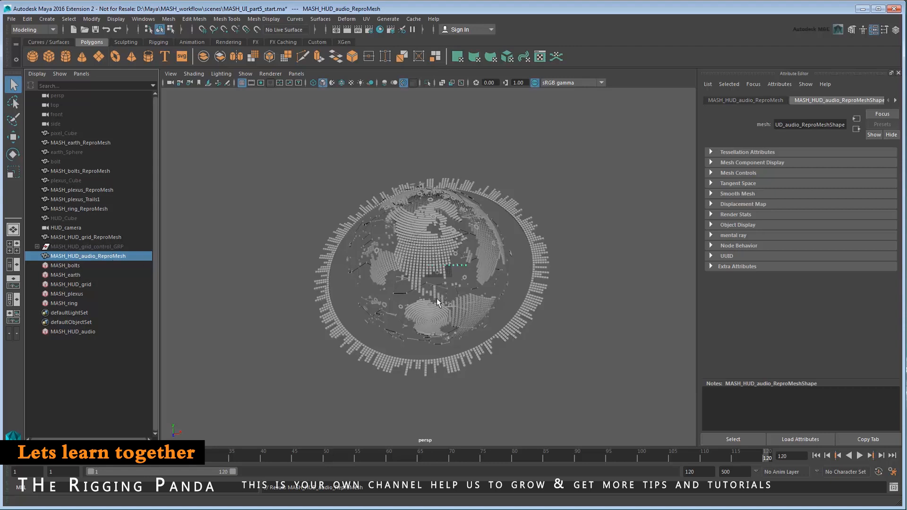
# Step: Set the linear Distance X of the MASH_HUD_audio network's Distribute node to 5.5
pyautogui.press('f')
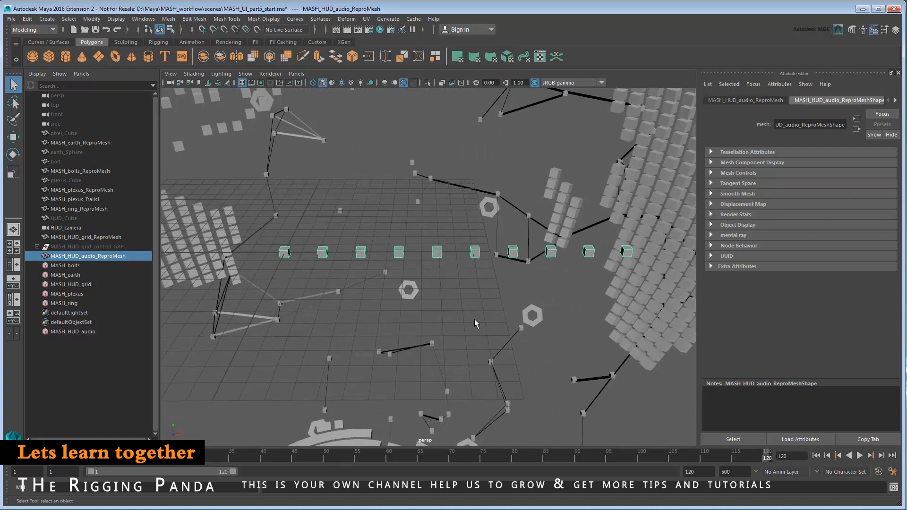
pyautogui.click(91, 330)
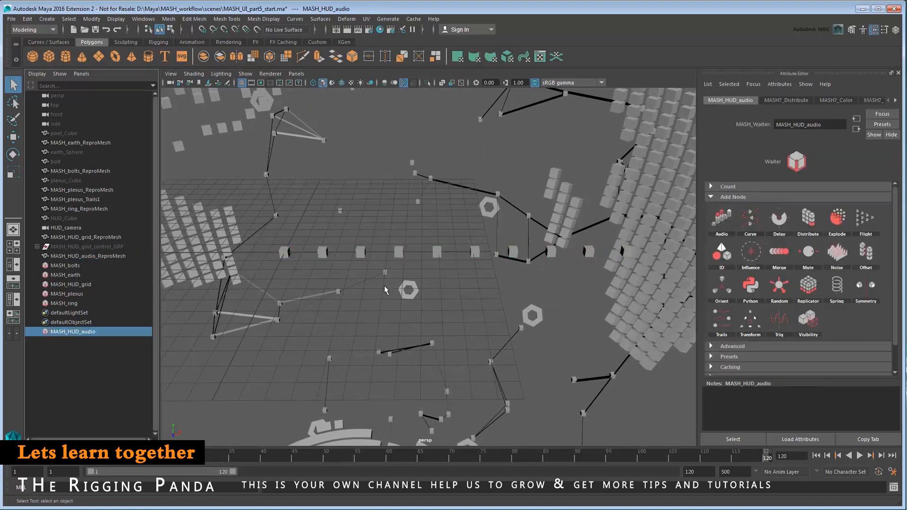
pyautogui.click(787, 101)
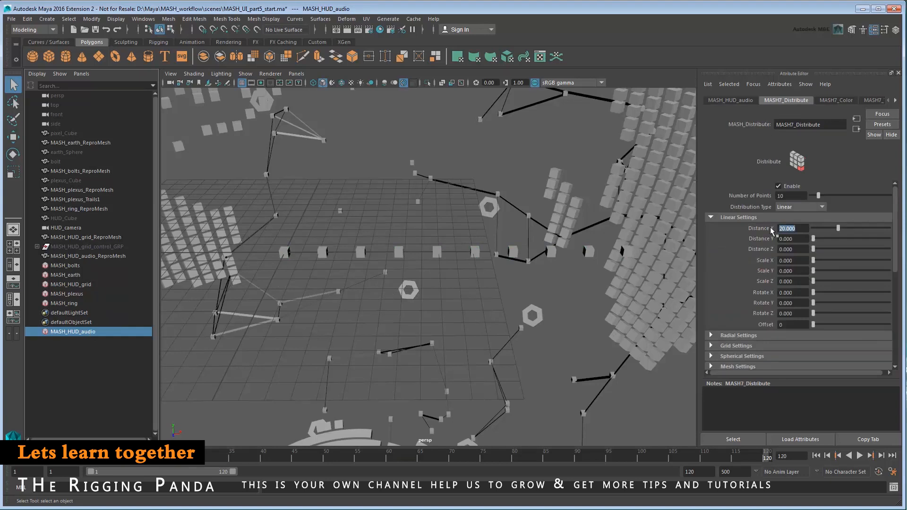
pyautogui.write('5.5')
pyautogui.press('Return')
pyautogui.scroll(3, 438, 283)
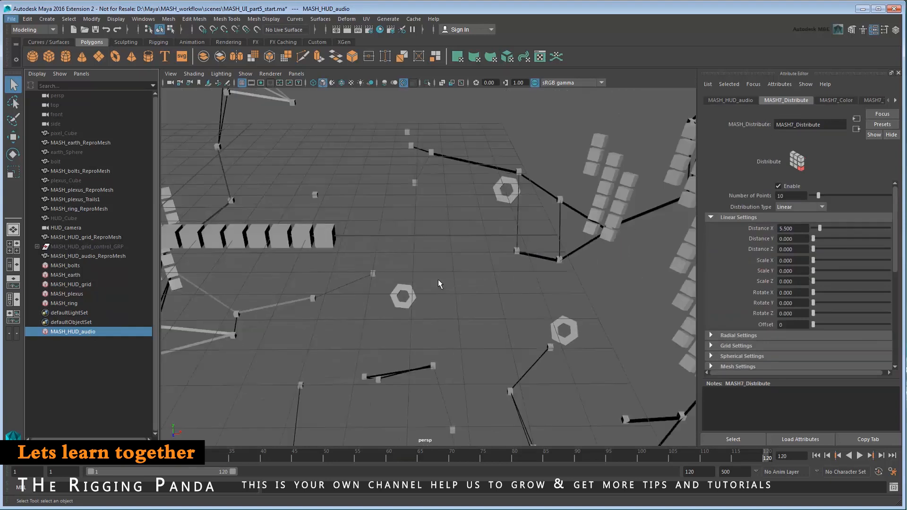
pyautogui.keyDown('alt'); pyautogui.moveTo(438, 283); pyautogui.dragTo(490, 314, button='middle'); pyautogui.keyUp('alt')
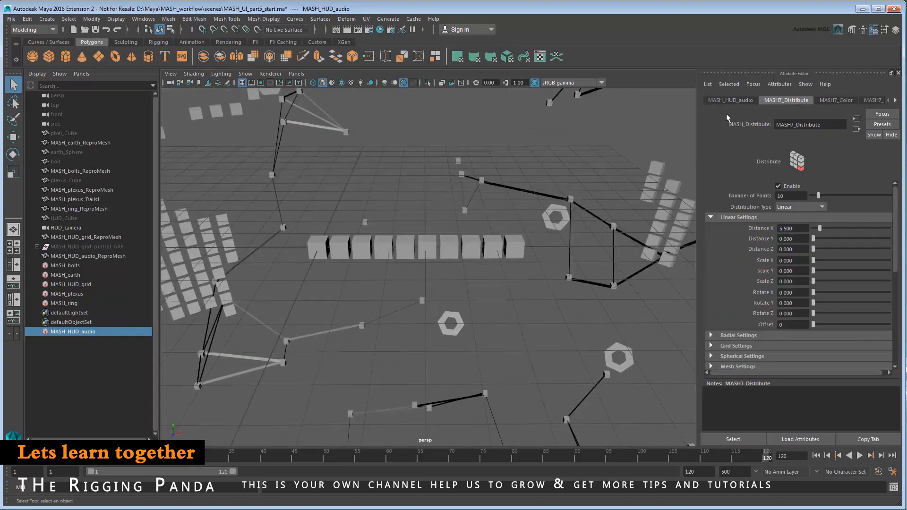
# Step: Add an Audio node to the scale of the MASH_HUD_audio network and load audio_sample.wav into it
pyautogui.click(730, 100)
pyautogui.rightClick(732, 219)
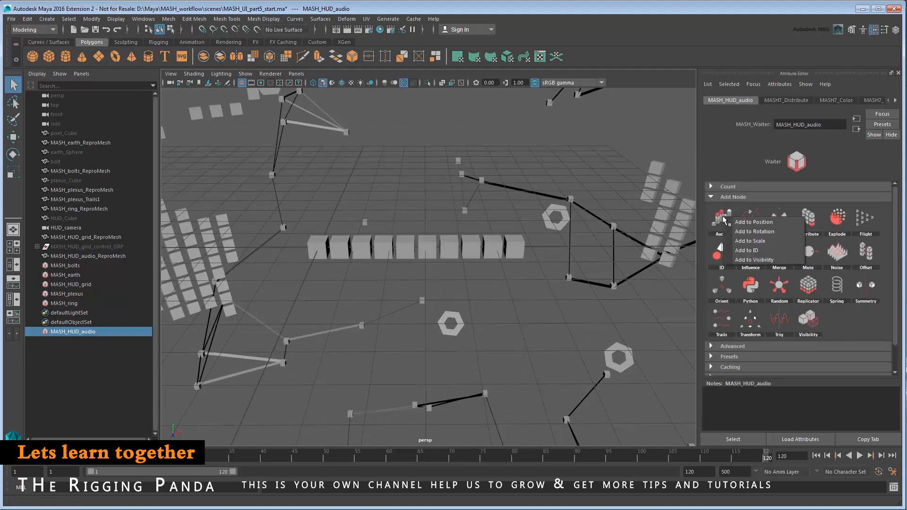
pyautogui.click(772, 241)
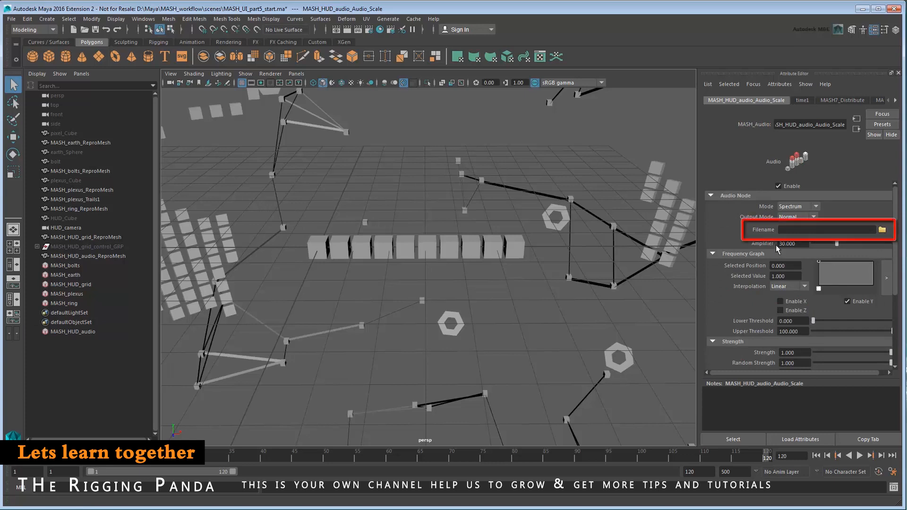
pyautogui.click(882, 229)
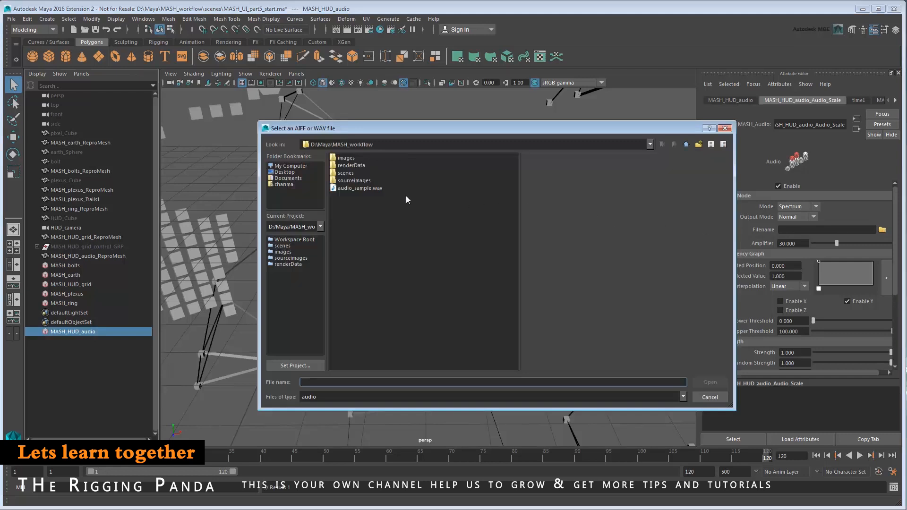
pyautogui.click(378, 188)
pyautogui.click(710, 383)
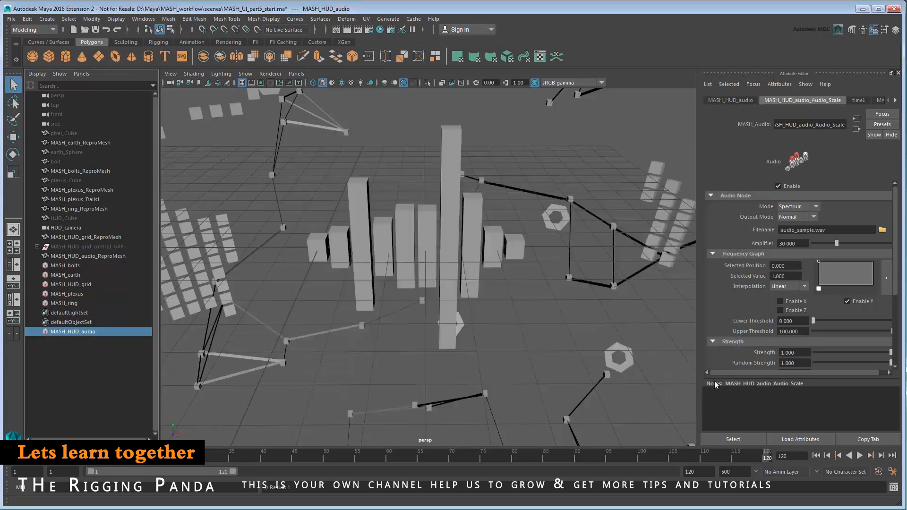
# Step: Play the animation from the first frame to check how the cubes react to the audio
pyautogui.click(816, 455)
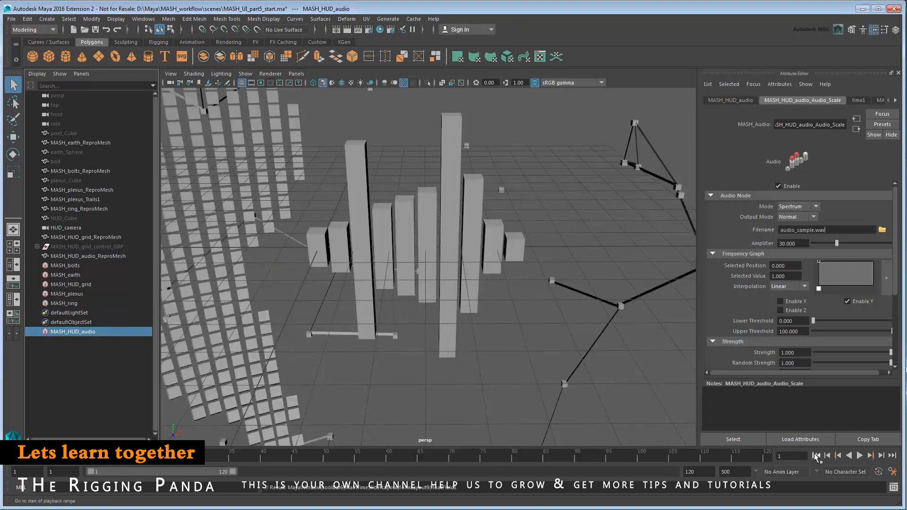
pyautogui.click(859, 456)
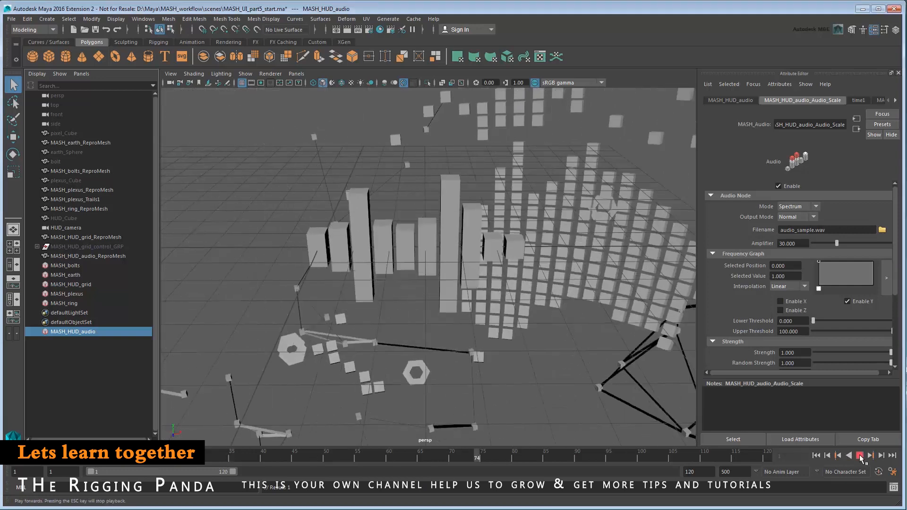
pyautogui.click(859, 456)
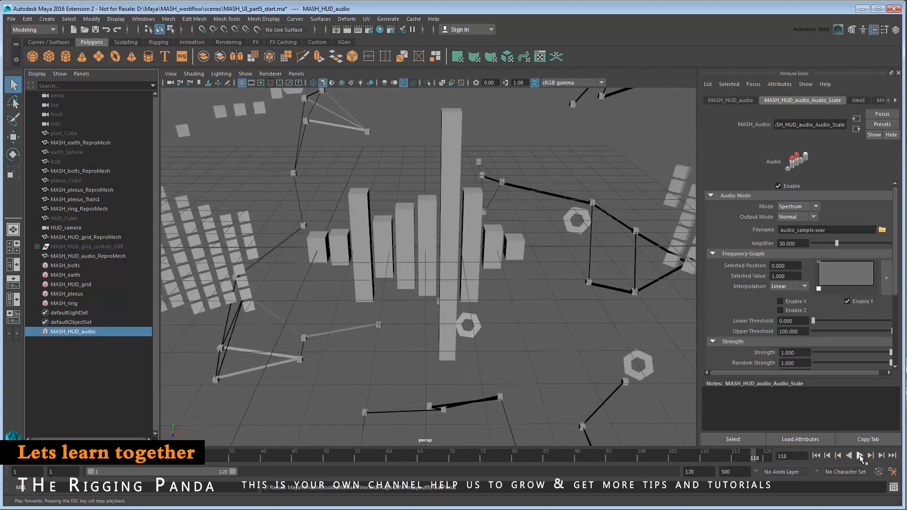
# Step: Lower the Audio node's Amplifier to about 14.4 and play the animation to check the bar heights
pyautogui.moveTo(837, 243); pyautogui.dragTo(824, 246)
pyautogui.click(860, 456)
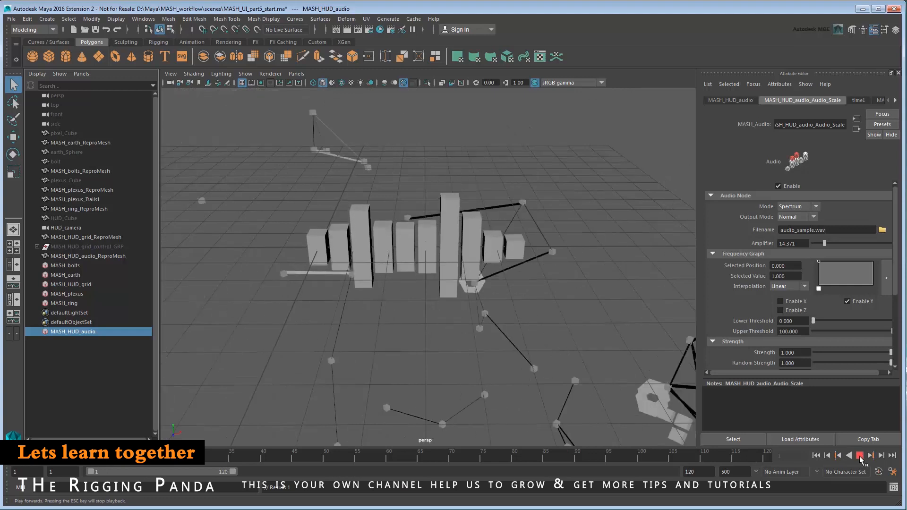
pyautogui.click(860, 456)
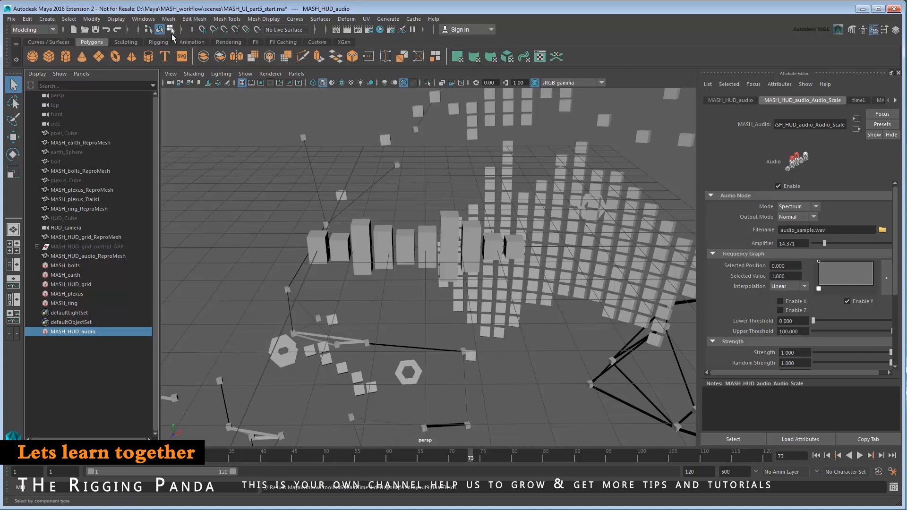
# Step: Import audio_sample.wav as the scene soundtrack through the Trax Editor, and close the editor
pyautogui.click(143, 18)
pyautogui.moveTo(166, 43)
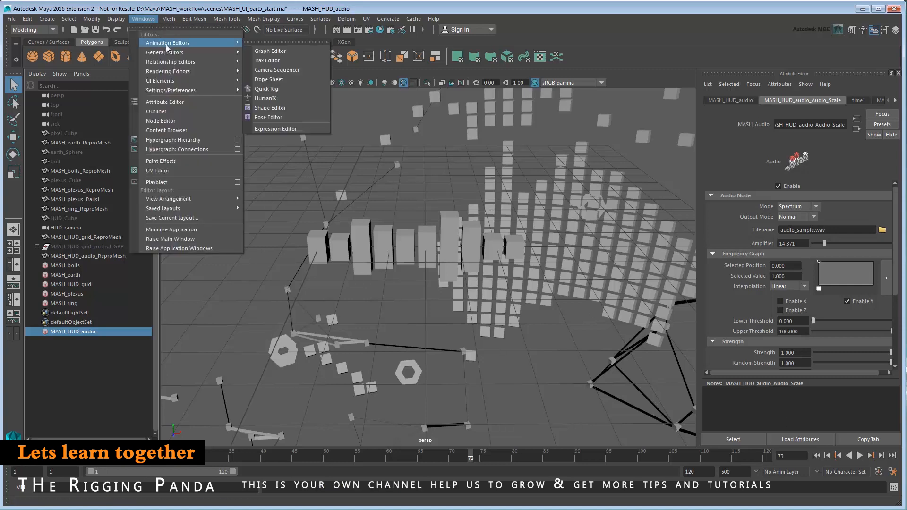
pyautogui.click(300, 58)
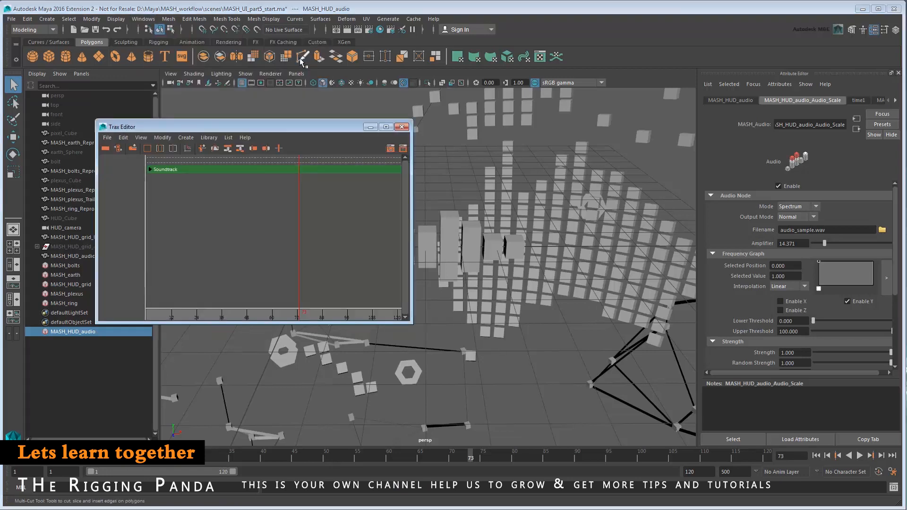
pyautogui.click(107, 138)
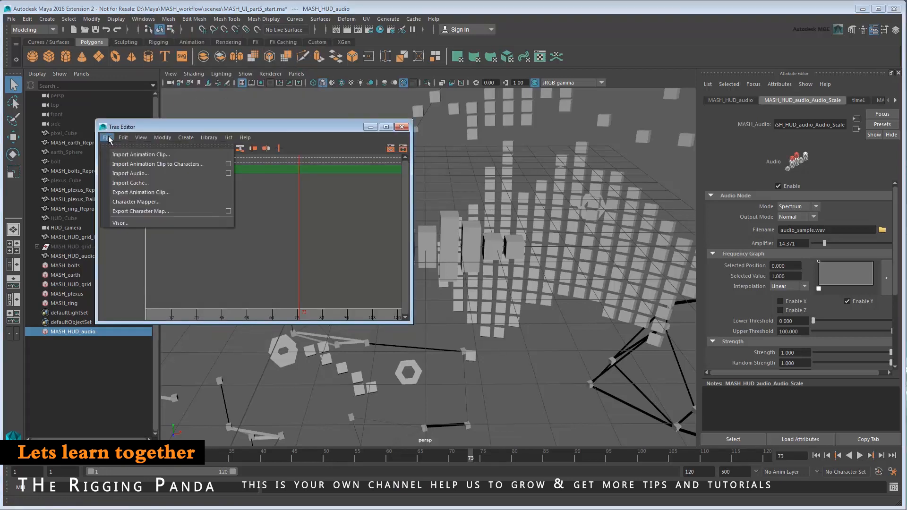
pyautogui.click(160, 174)
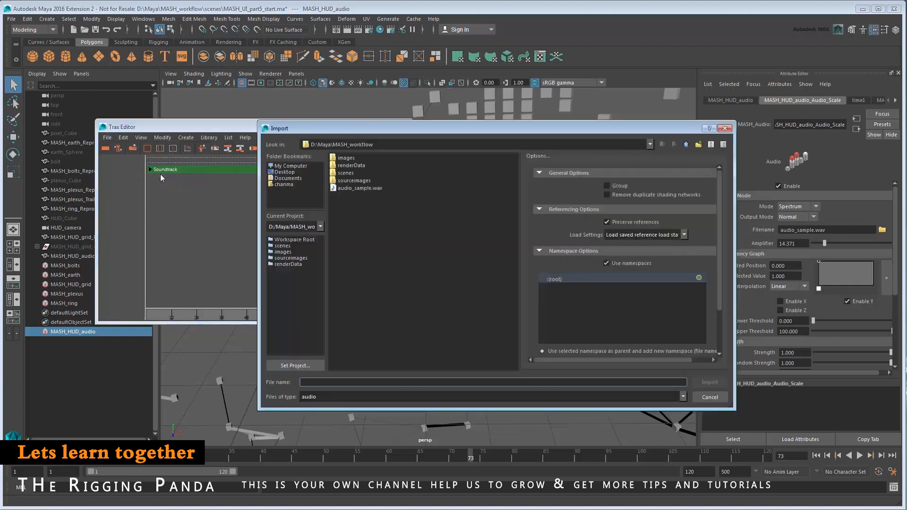
pyautogui.click(361, 188)
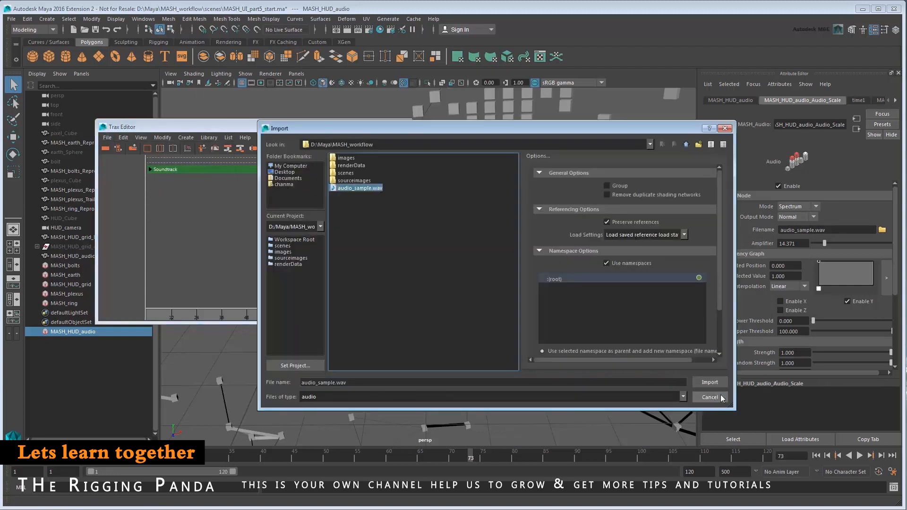
pyautogui.click(710, 383)
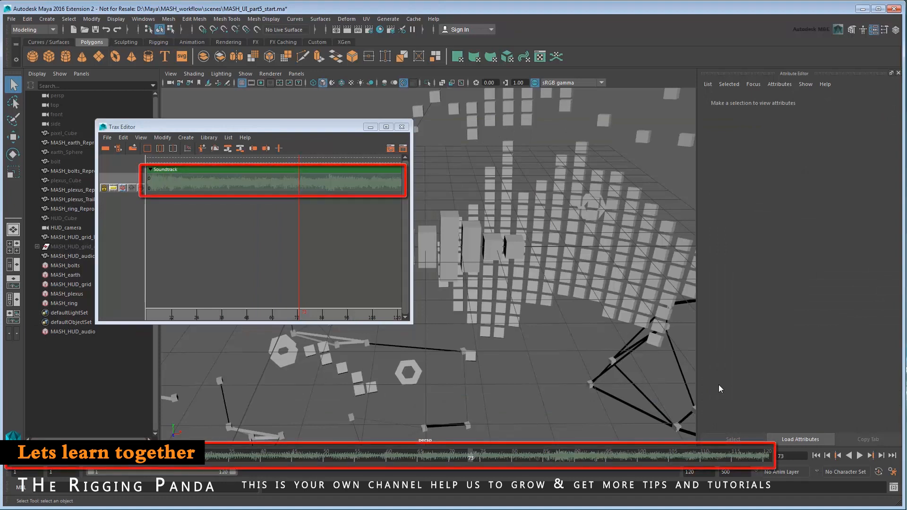
pyautogui.click(402, 127)
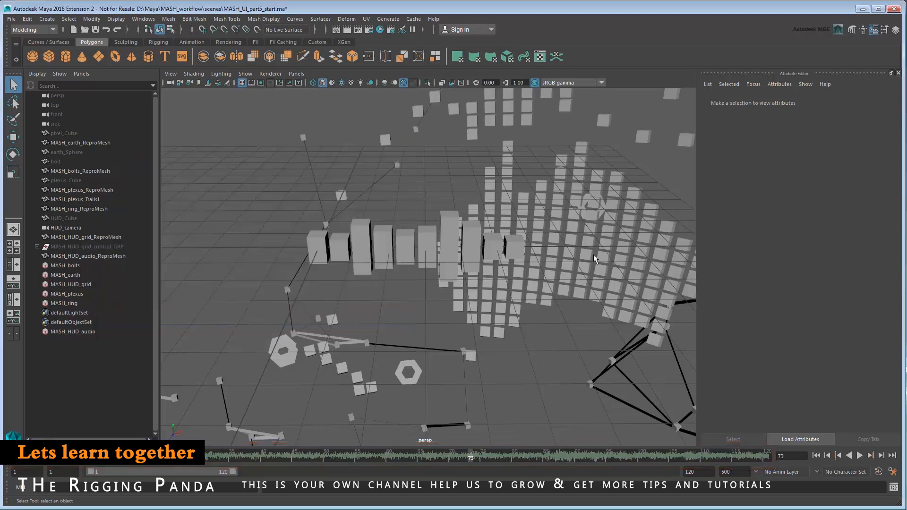
# Step: Play the animation from the start with the imported soundtrack, then return to the first frame
pyautogui.click(819, 457)
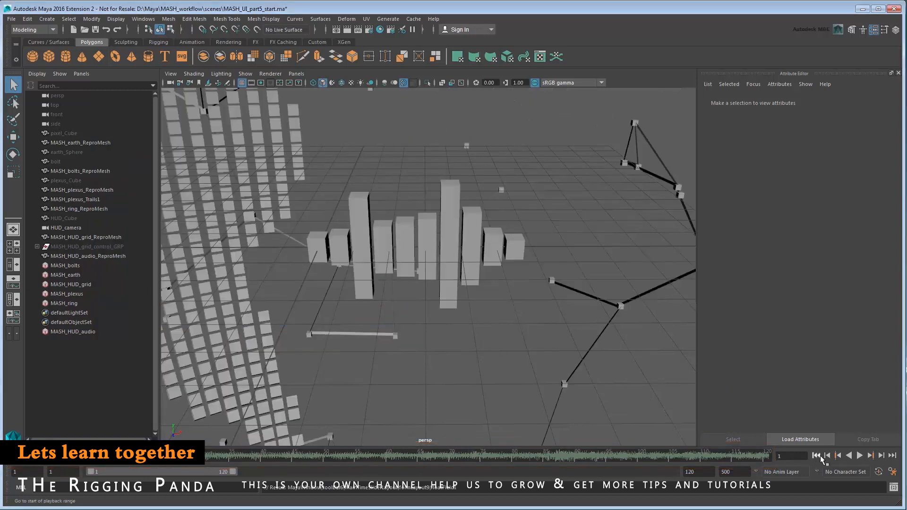
pyautogui.click(859, 456)
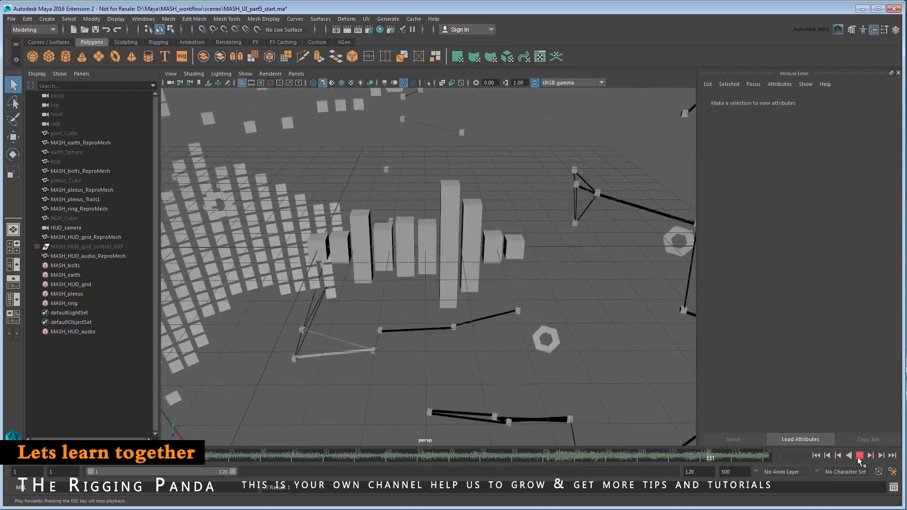
pyautogui.click(859, 457)
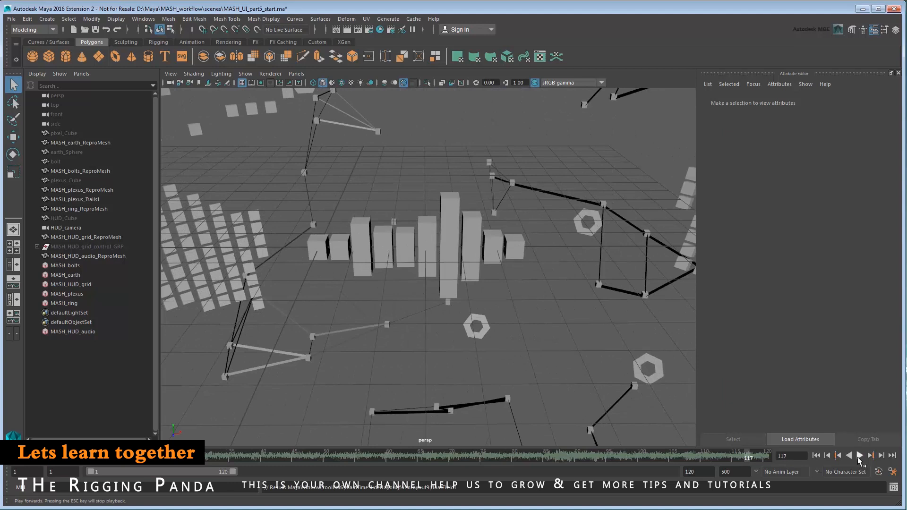
pyautogui.click(818, 457)
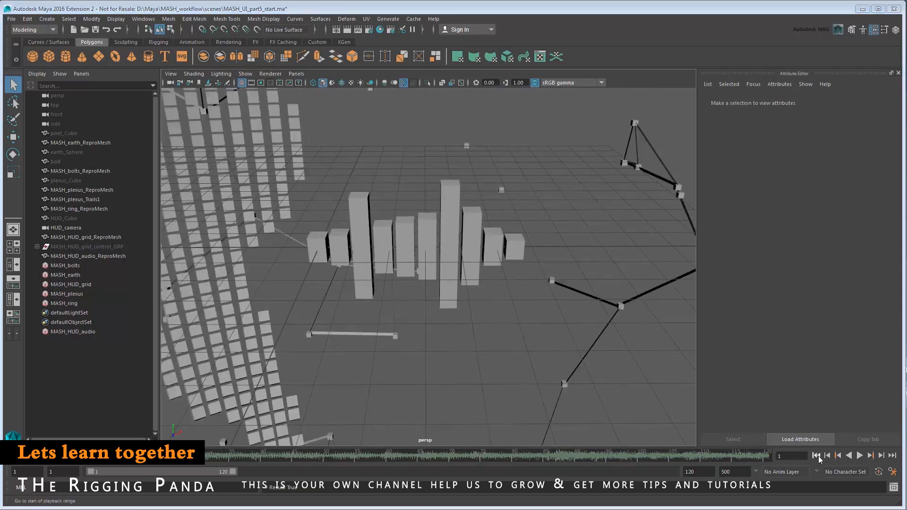
# Step: Add a Transform node to the MASH_HUD_audio network and create a controller null for it
pyautogui.click(90, 332)
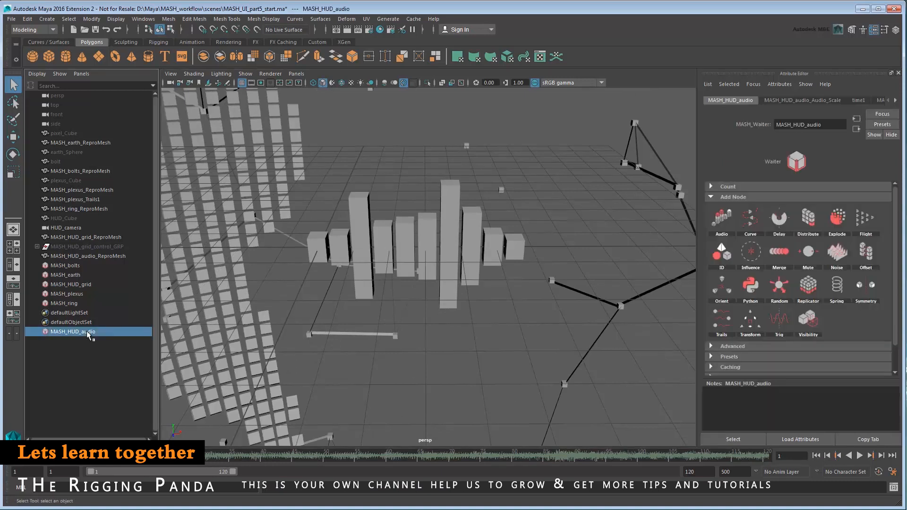
pyautogui.click(755, 321)
pyautogui.rightClick(816, 248)
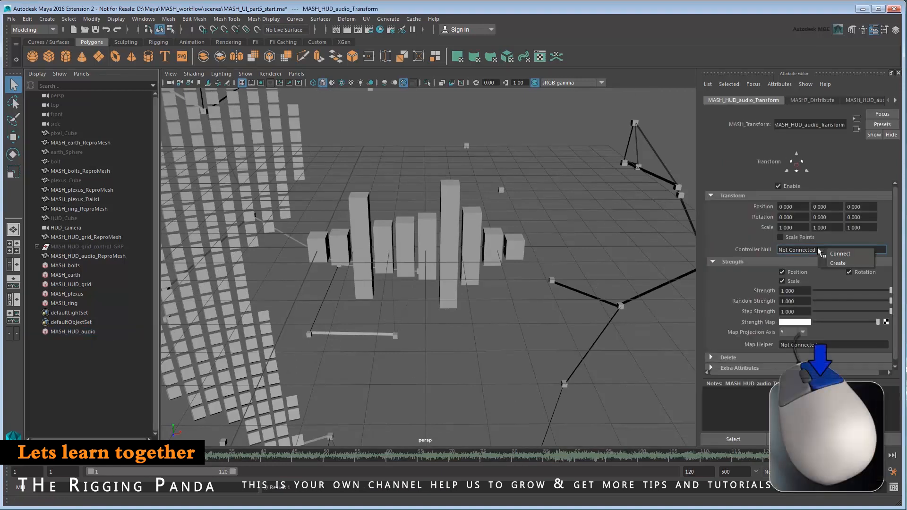
pyautogui.click(845, 263)
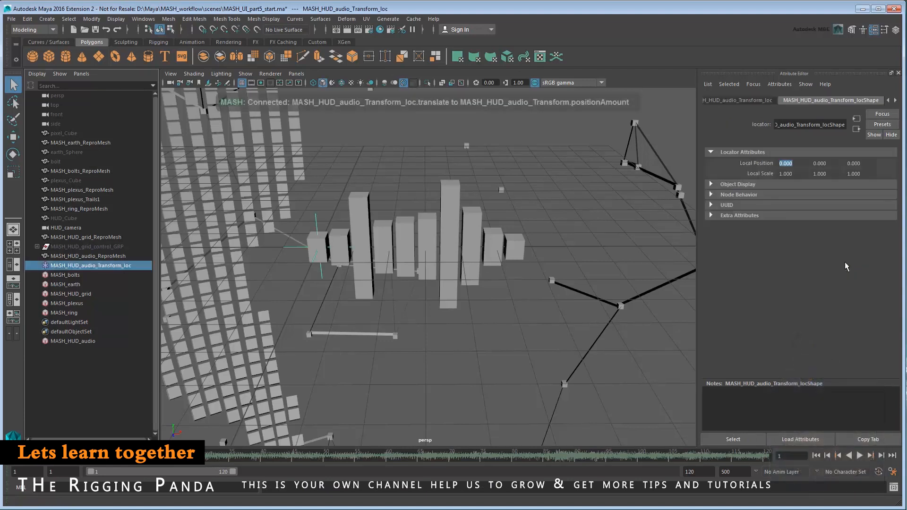
# Step: Look through HUD_camera and match the translation of MASH_HUD_audio_Transform_loc to MASH_HUD_grid_Transform2_loc
pyautogui.click(296, 73)
pyautogui.moveTo(312, 85)
pyautogui.click(438, 84)
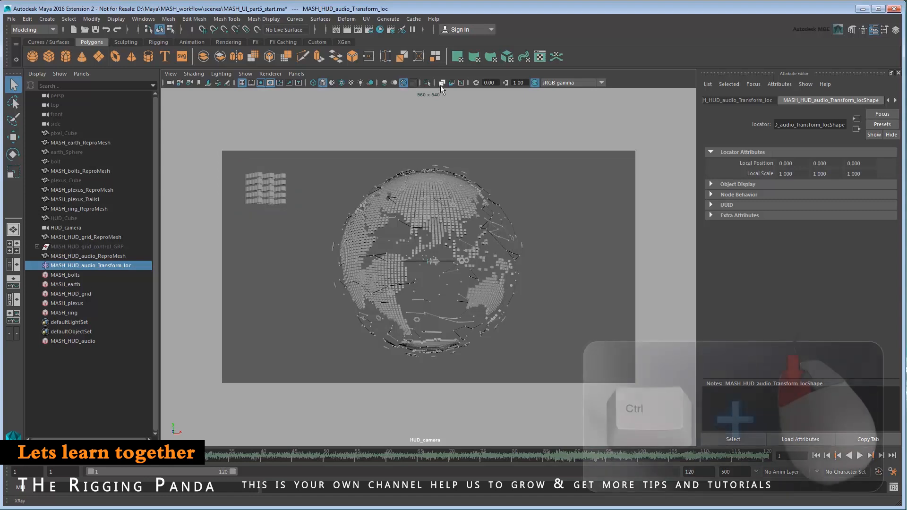
pyautogui.click(36, 246)
pyautogui.keyDown('ctrl'); pyautogui.click(112, 256); pyautogui.keyUp('ctrl')
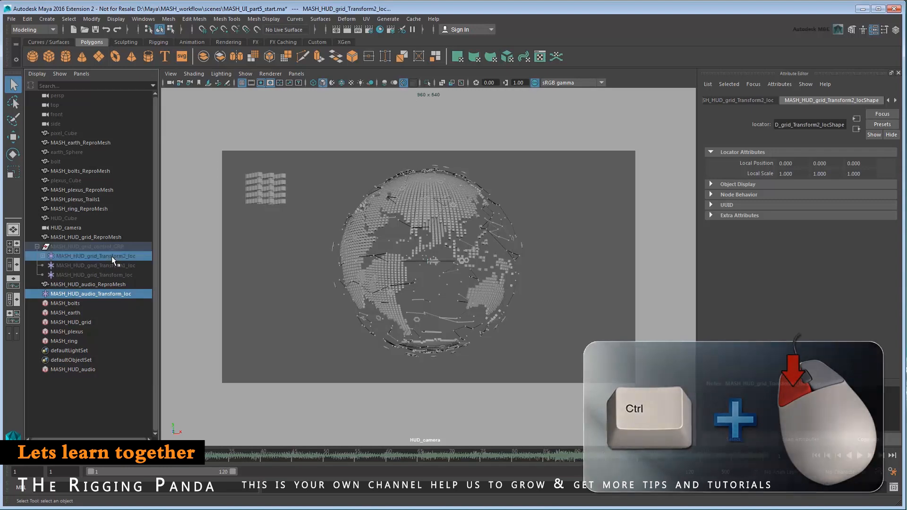
pyautogui.click(94, 19)
pyautogui.moveTo(114, 72)
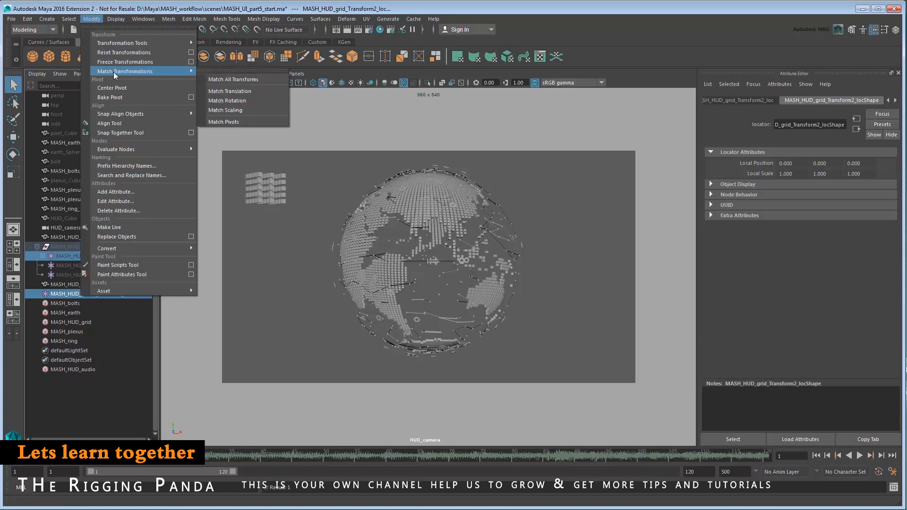
pyautogui.click(262, 91)
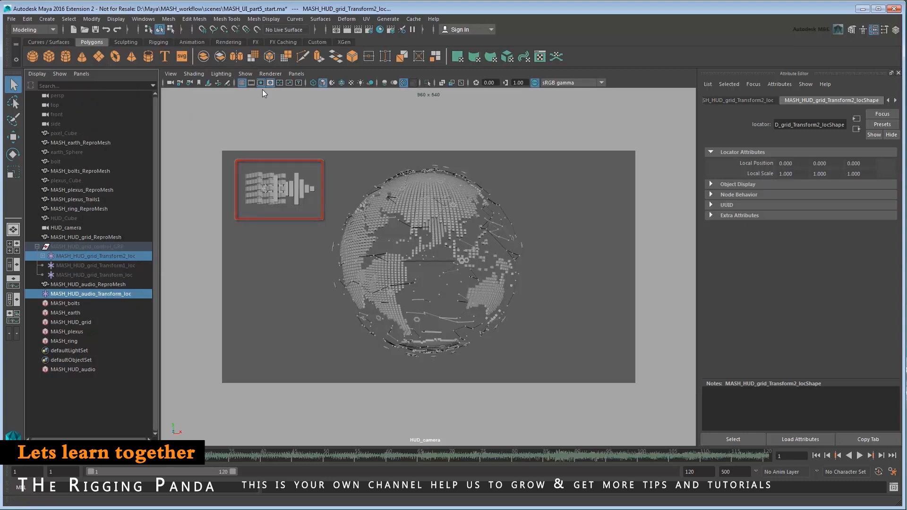
# Step: Move MASH_HUD_audio_Transform_loc straight down to place the audio bars in the camera frame's lower-left corner, below the cube grid
pyautogui.click(136, 296)
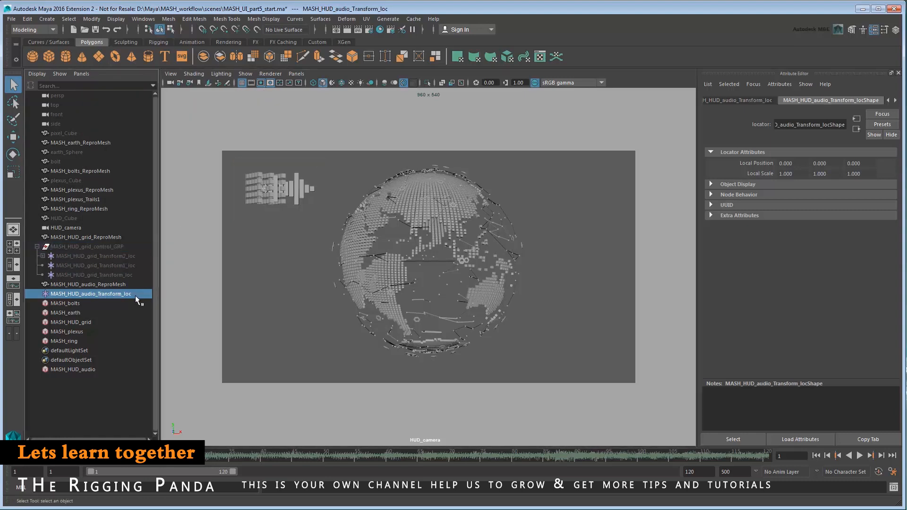
pyautogui.press('w')
pyautogui.moveTo(264, 144); pyautogui.dragTo(254, 305)
pyautogui.moveTo(312, 349); pyautogui.dragTo(296, 350)
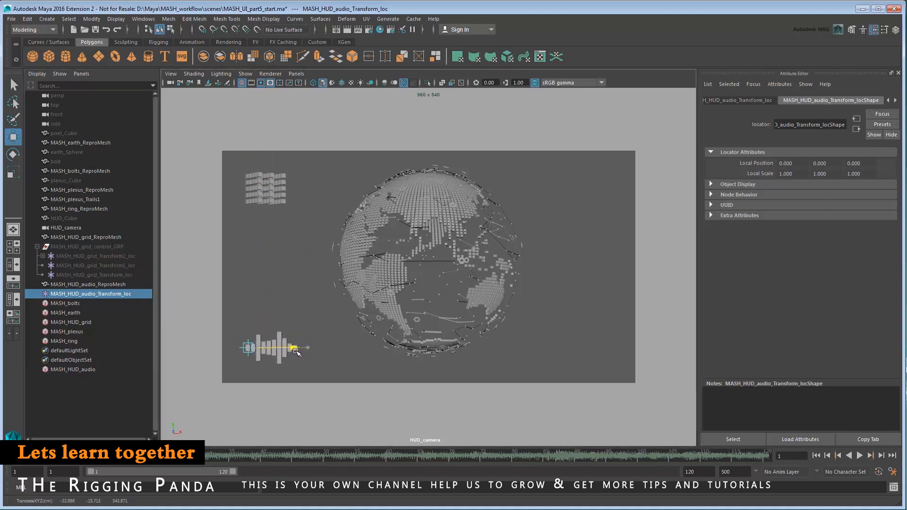
pyautogui.click(337, 350)
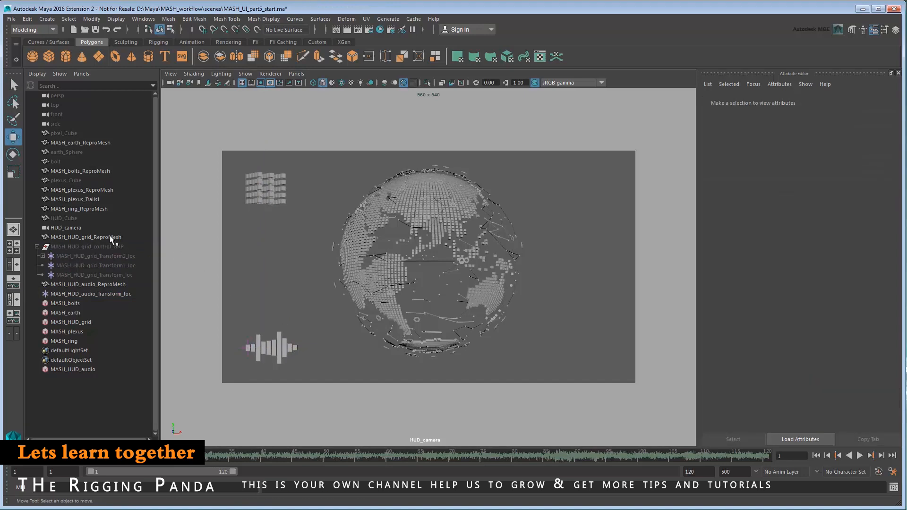
# Step: Parent-constrain MASH_HUD_audio_Transform_loc to HUD_camera using the Animation menu set
pyautogui.keyDown('ctrl'); pyautogui.click(83, 228); pyautogui.keyUp('ctrl')
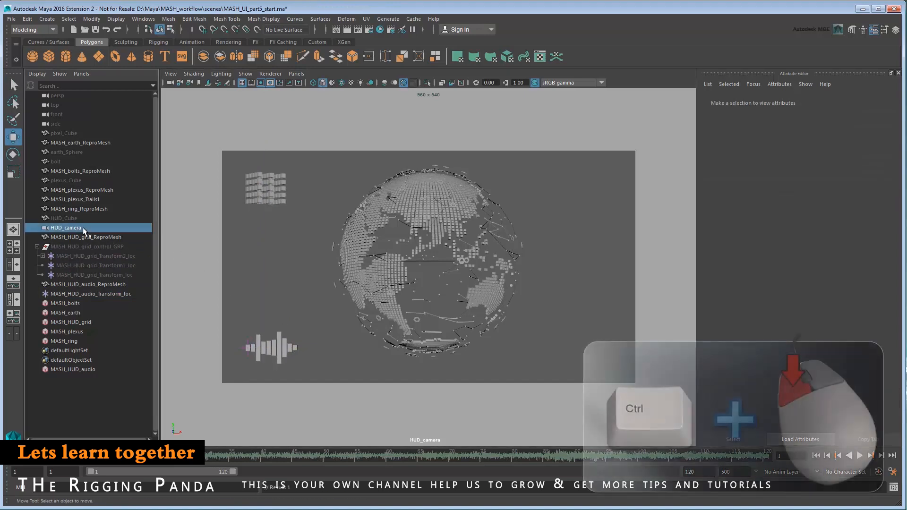
pyautogui.keyDown('ctrl'); pyautogui.click(115, 293); pyautogui.keyUp('ctrl')
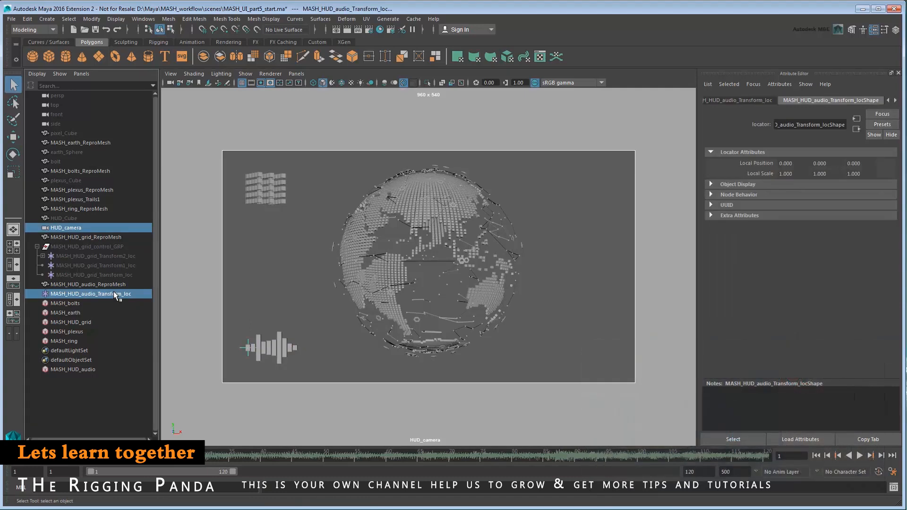
pyautogui.click(42, 30)
pyautogui.click(41, 60)
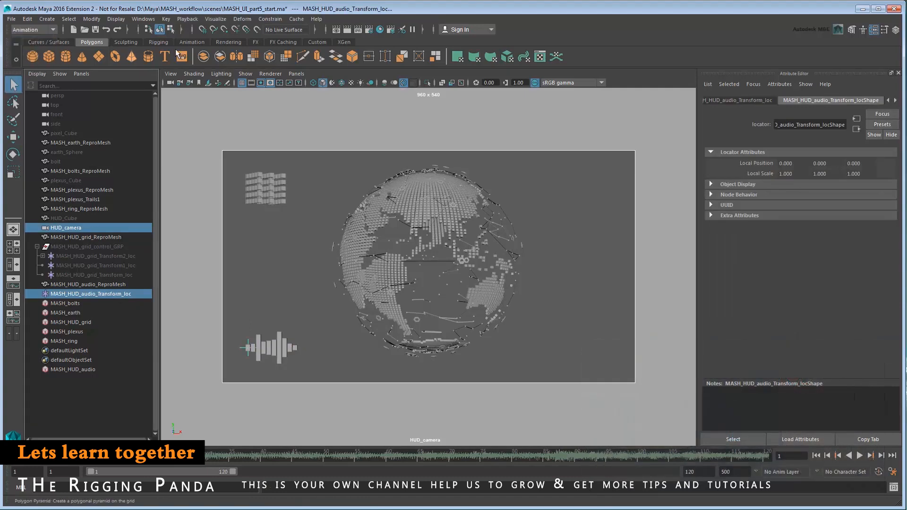
pyautogui.click(271, 19)
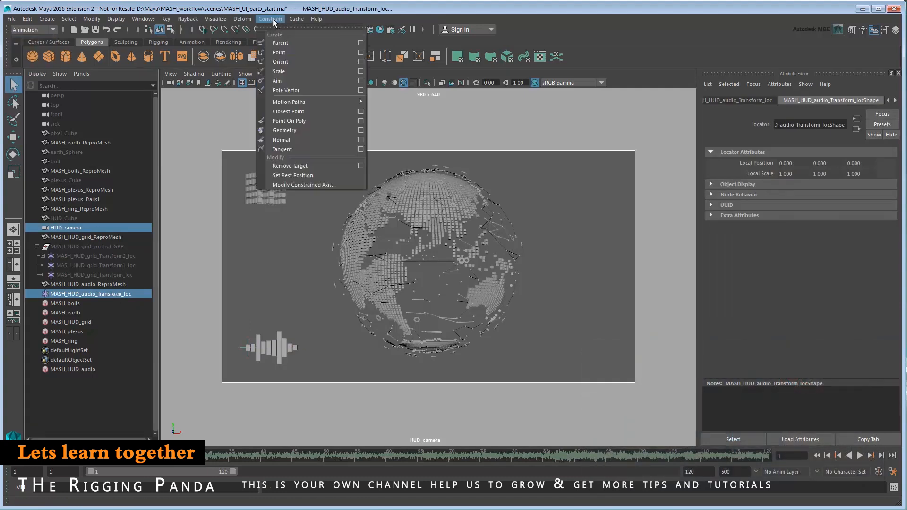
pyautogui.click(334, 45)
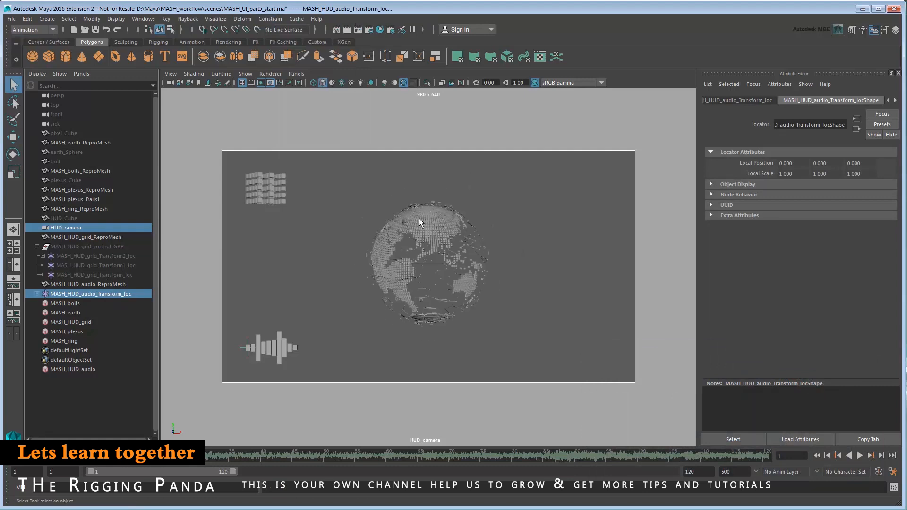
# Step: Play the animation through HUD_camera, return to the first frame and save the scene
pyautogui.click(860, 455)
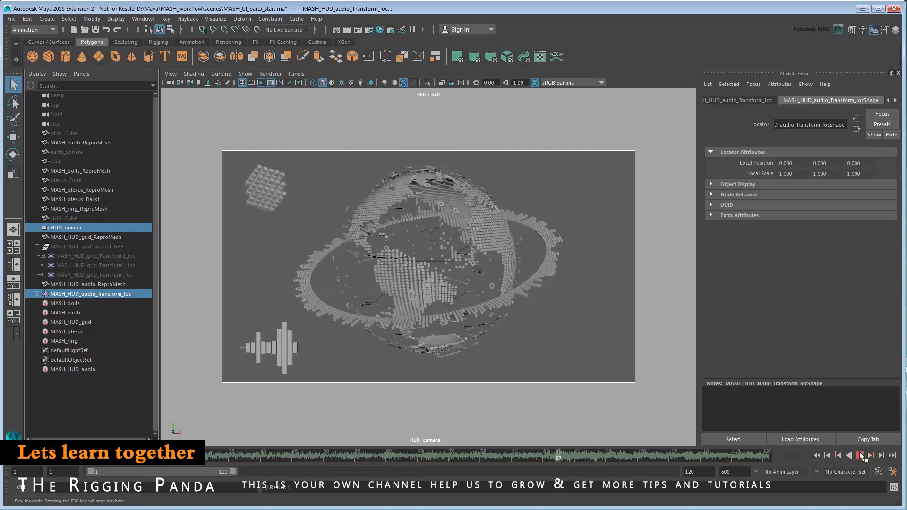
pyautogui.click(859, 455)
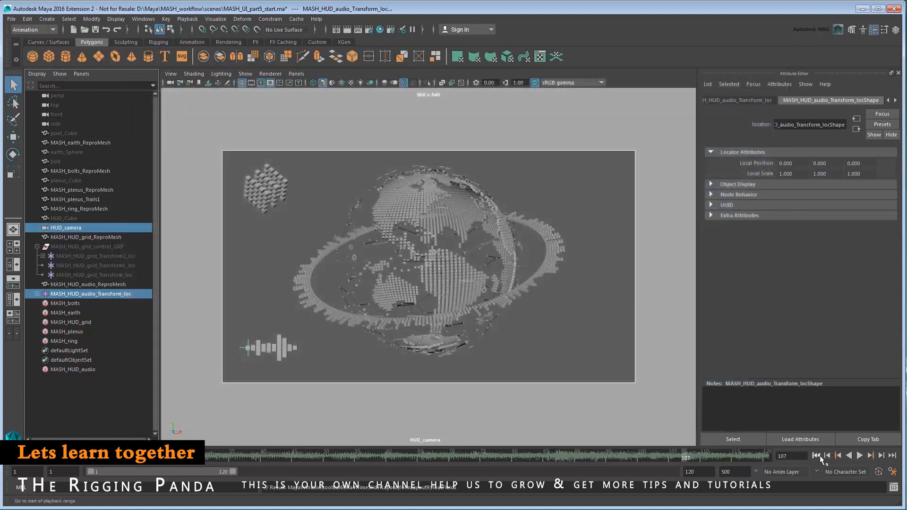
pyautogui.click(819, 457)
pyautogui.hotkey('ctrl', 's')
# Step: Return to the perspective view and create a MASH network from HUD_Cube
pyautogui.click(302, 74)
pyautogui.moveTo(340, 89)
pyautogui.click(427, 90)
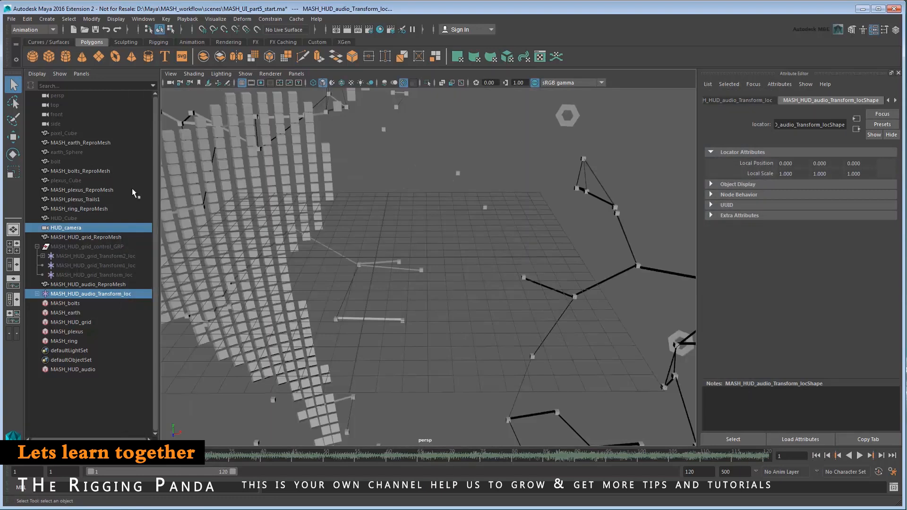
pyautogui.click(82, 218)
pyautogui.click(47, 19)
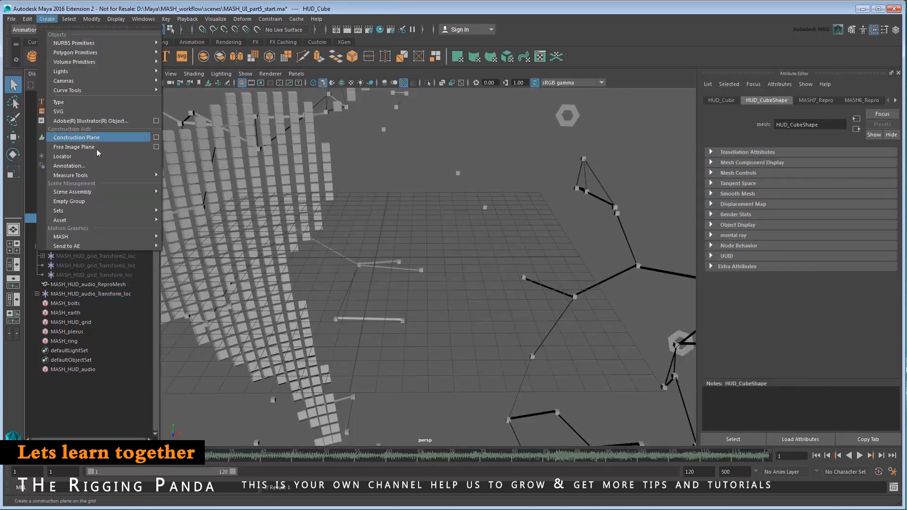
pyautogui.moveTo(107, 236)
pyautogui.click(229, 246)
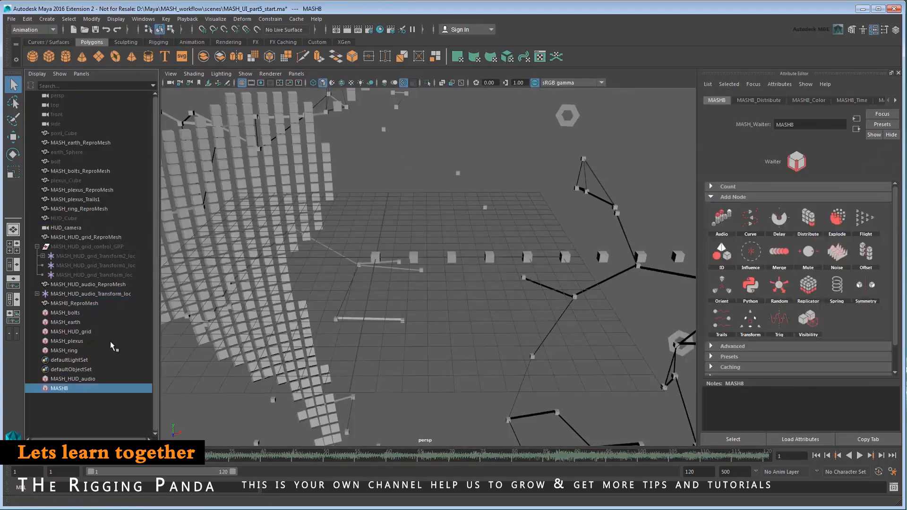
# Step: Rename the new MASH network to MASH_HUD_trig and its mesh to MASH_HUD_trig_ReproMesh
pyautogui.doubleClick(72, 389)
pyautogui.write('MASH_HUD_trig')
pyautogui.press('Return')
pyautogui.doubleClick(76, 304)
pyautogui.write('MASH_HUD_trig')
pyautogui.press('Return')
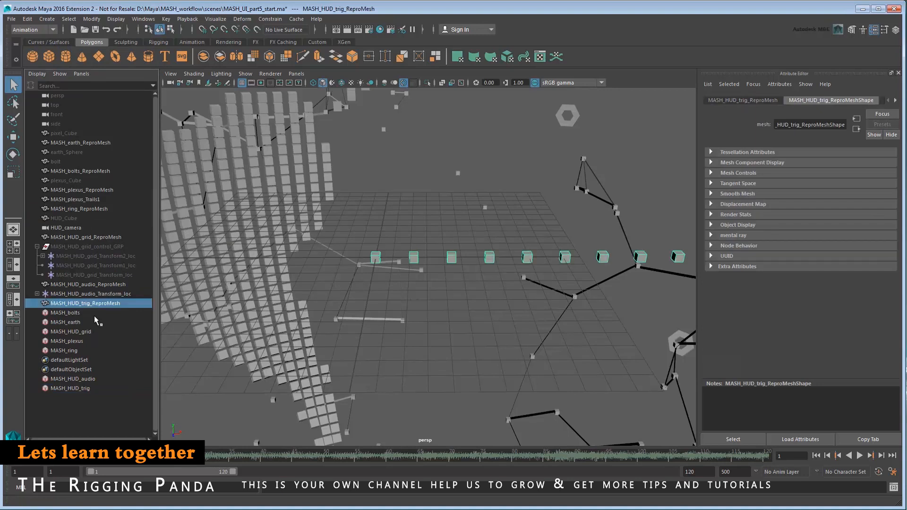
# Step: Set Distance X to 6 in the MASH_HUD_trig network's Distribute node
pyautogui.click(77, 389)
pyautogui.click(781, 101)
pyautogui.doubleClick(793, 228)
pyautogui.write('6')
pyautogui.press('Return')
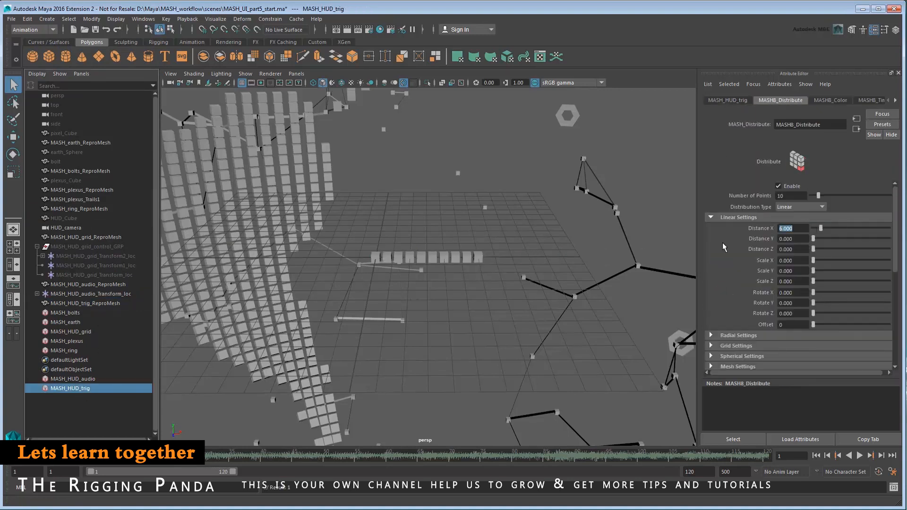
# Step: Add a position Trig node to the MASH_HUD_trig network, play the animation with its default values, and return to the first frame
pyautogui.click(735, 100)
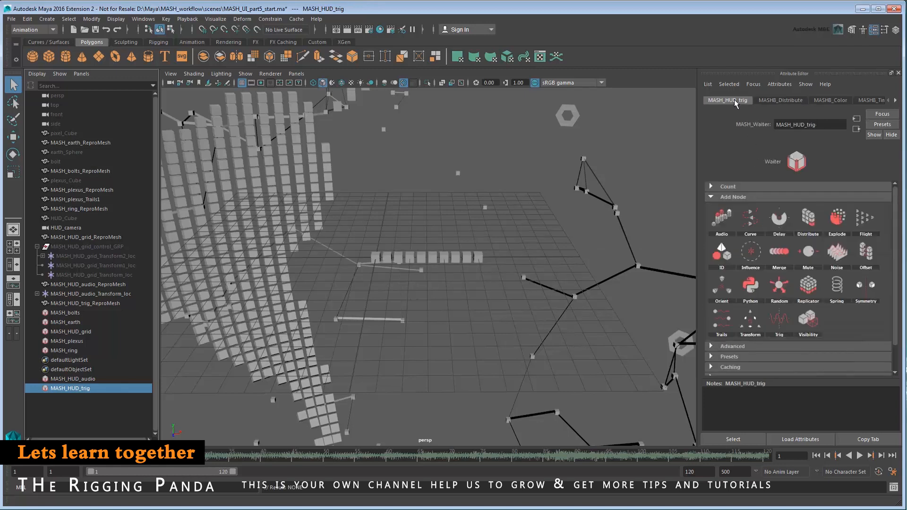
pyautogui.click(780, 318)
pyautogui.click(813, 318)
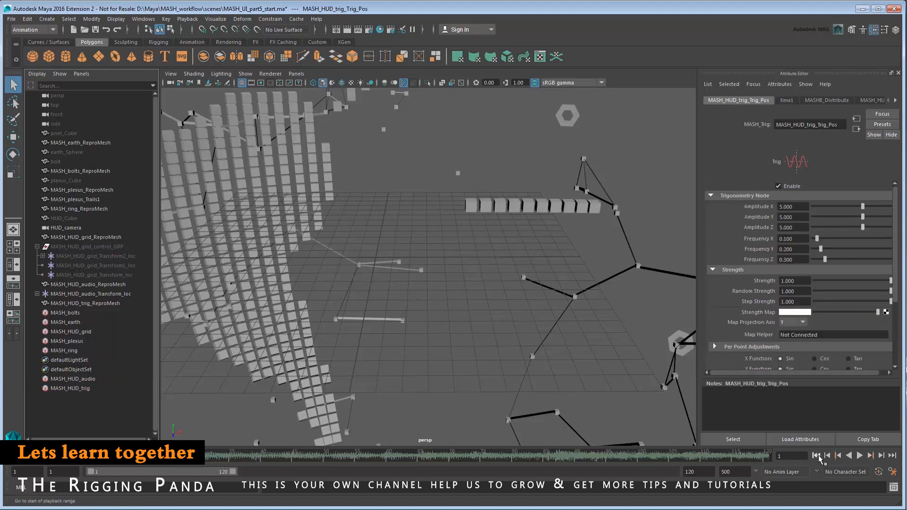
pyautogui.click(860, 456)
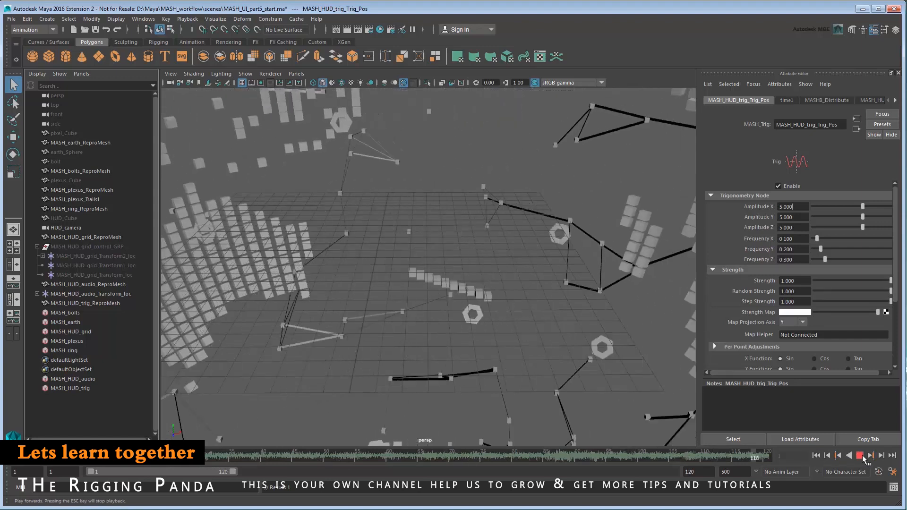
pyautogui.click(861, 457)
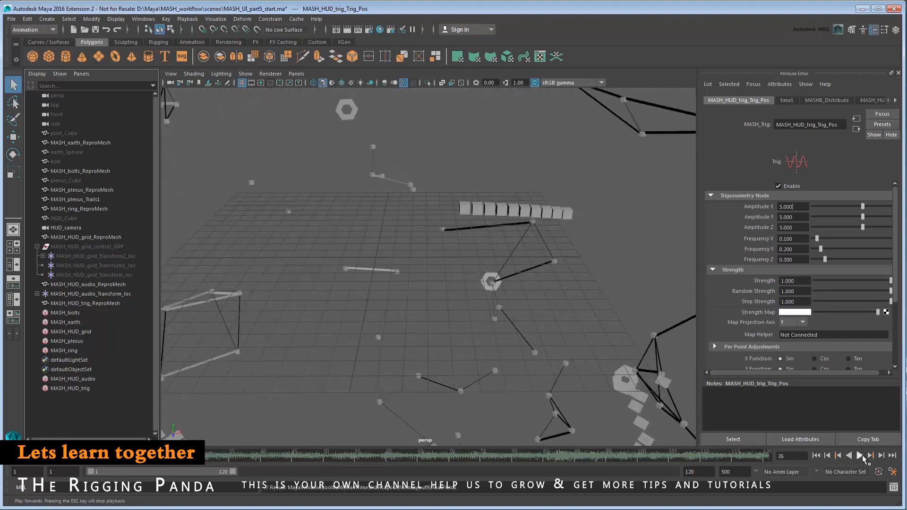
pyautogui.click(818, 456)
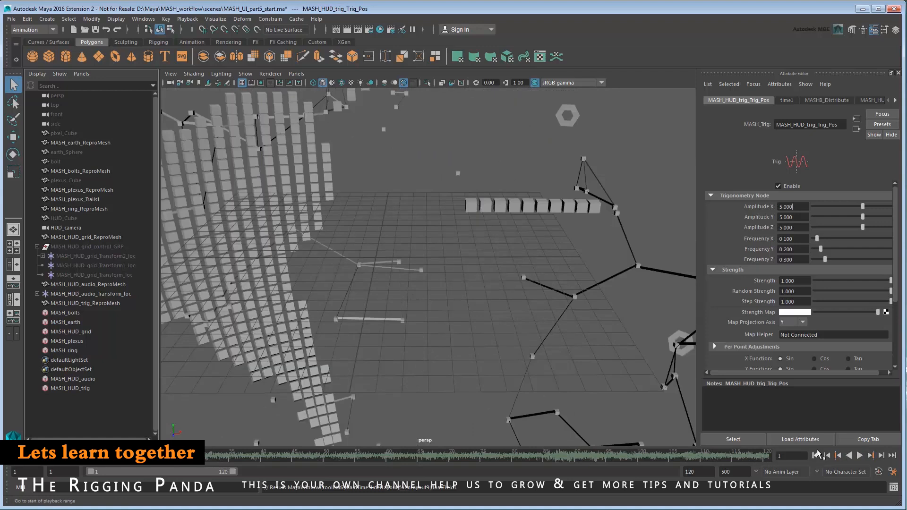
# Step: Set the Trig node's amplitude to X 0, Y 2 and Z 0
pyautogui.write('0')
pyautogui.press('Tab')
pyautogui.write('2')
pyautogui.press('Tab')
pyautogui.write('0')
pyautogui.press('Return')
# Step: Set the Trig node's frequency to X 0, Y 1.5 and Z 0, and play the animation to check the wave
pyautogui.press('Tab')
pyautogui.write('0')
pyautogui.press('Tab')
pyautogui.write('1.5')
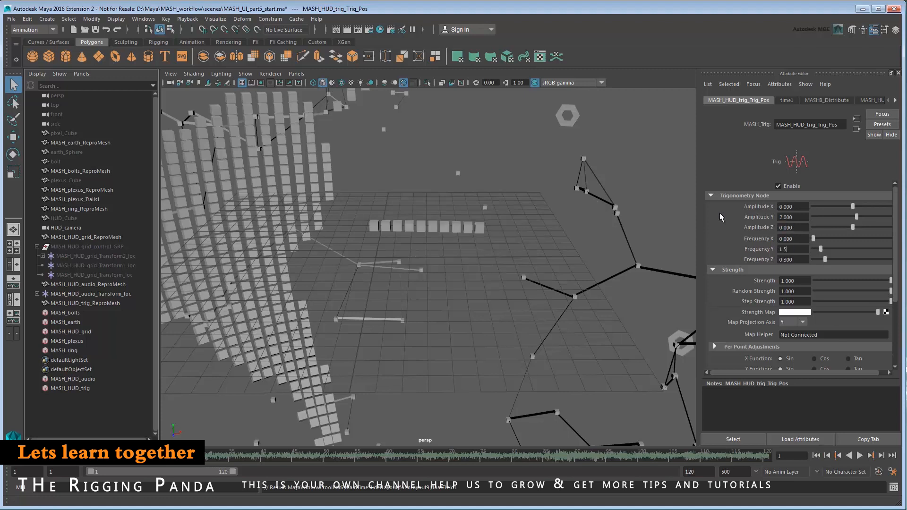
pyautogui.press('Return')
pyautogui.press('Tab')
pyautogui.write('0')
pyautogui.press('Return')
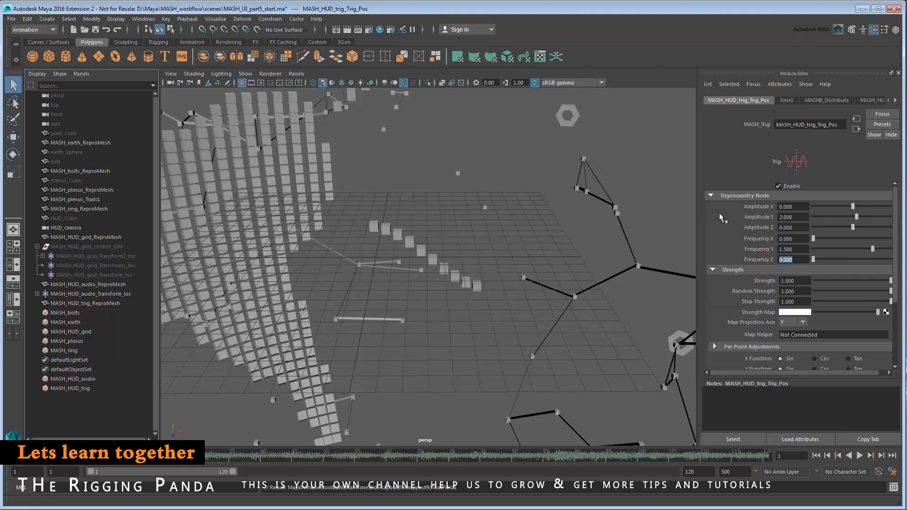
pyautogui.click(860, 457)
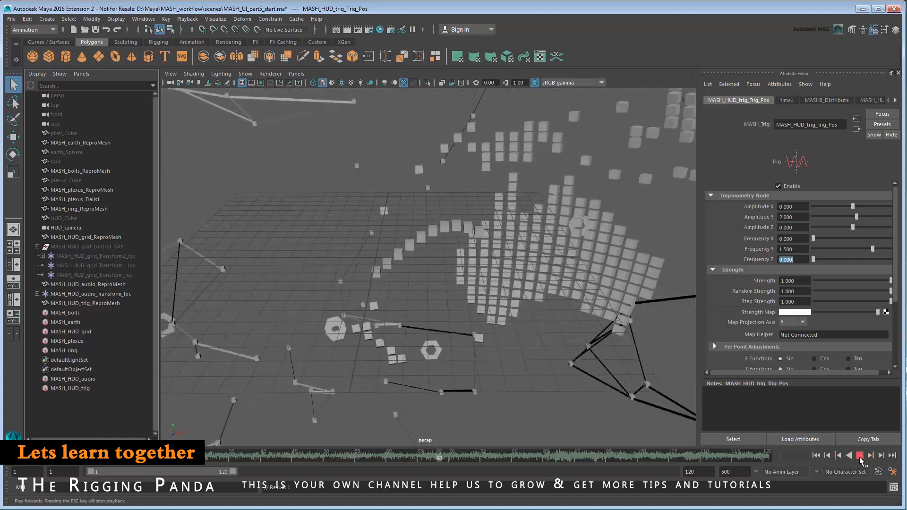
pyautogui.click(860, 457)
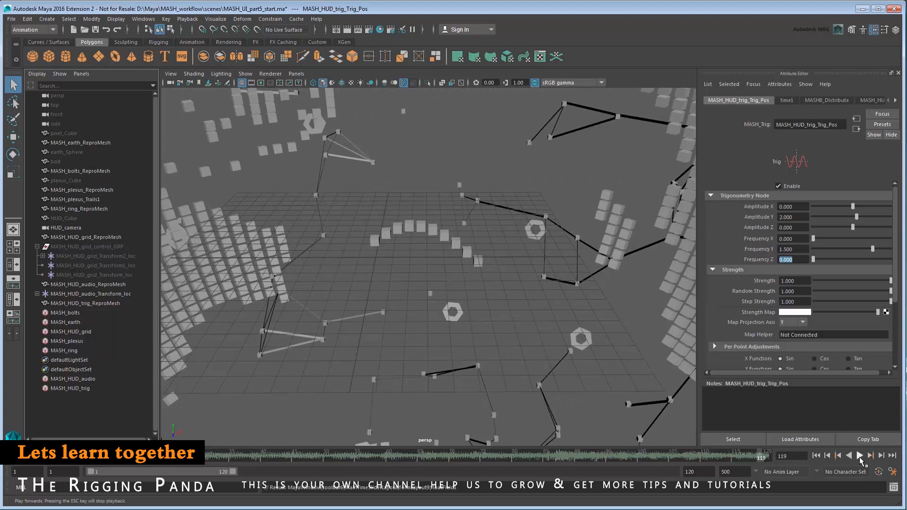
# Step: Add a Symmetry node to the MASH_HUD_trig network with its axis set to Y, and play the animation to check the mirrored wave
pyautogui.click(94, 388)
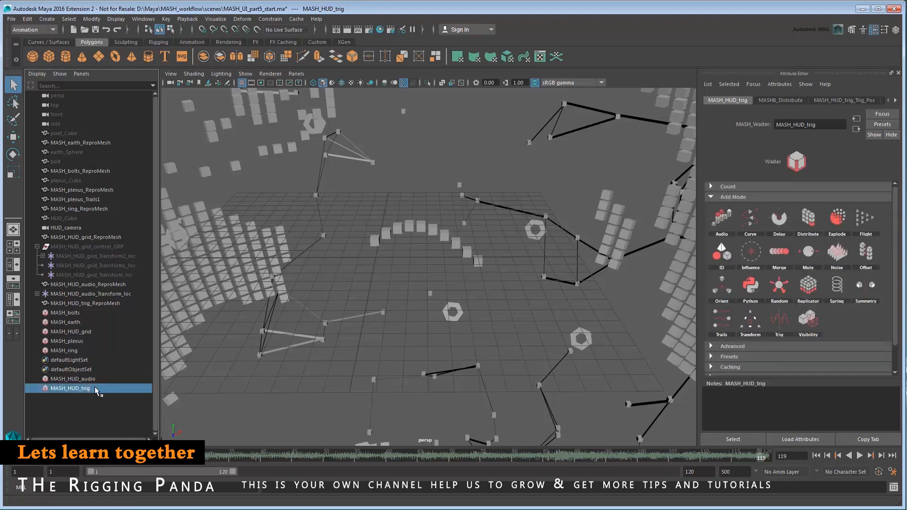
pyautogui.click(869, 289)
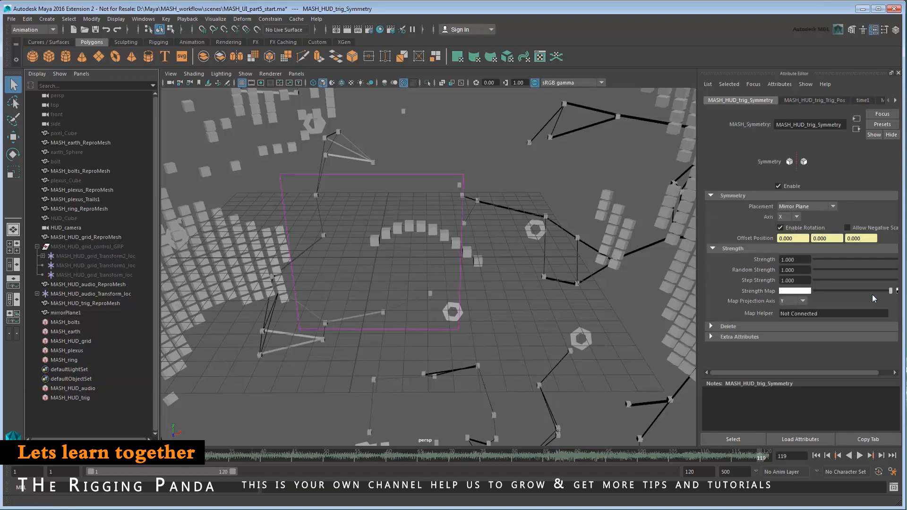
pyautogui.click(789, 217)
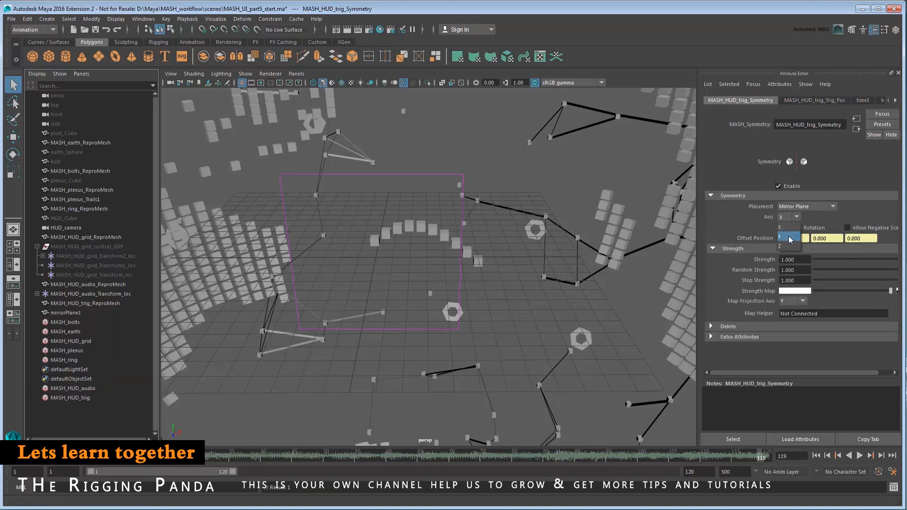
pyautogui.click(791, 236)
pyautogui.scroll(4, 541, 275)
pyautogui.scroll(-4, 541, 275)
pyautogui.moveTo(541, 275)
pyautogui.keyDown('alt'); pyautogui.mouseDown()
pyautogui.moveTo(539, 267)
pyautogui.moveTo(546, 277)
pyautogui.mouseUp(); pyautogui.keyUp('alt')
pyautogui.click(860, 455)
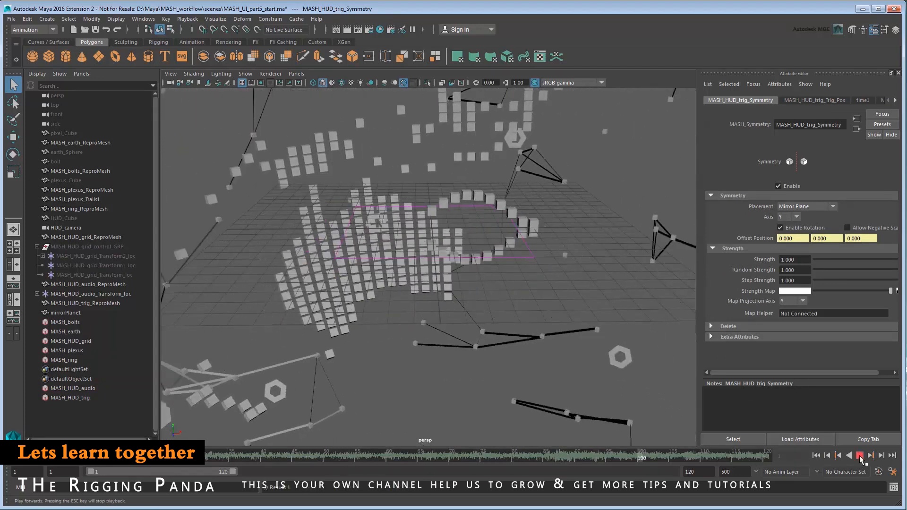
pyautogui.click(859, 456)
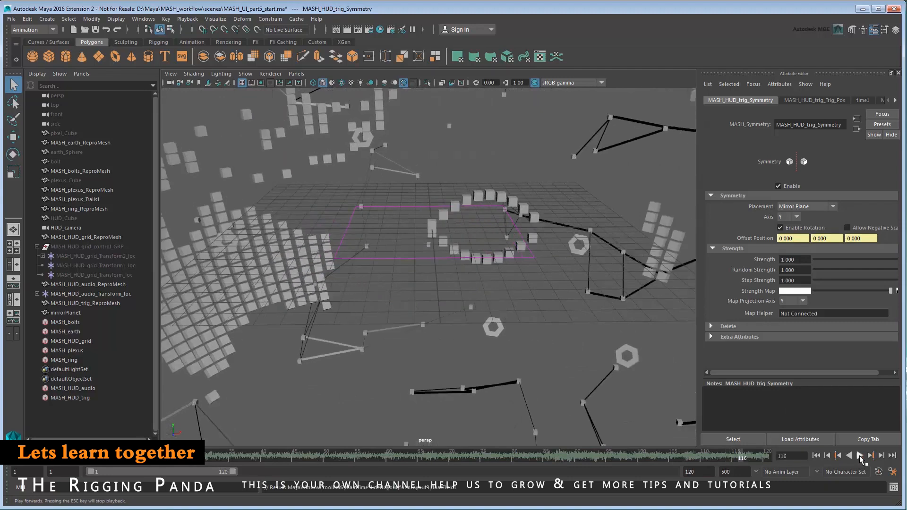
# Step: Add a Transform node to the MASH_HUD_trig network and create a controller null for it
pyautogui.click(71, 399)
pyautogui.click(771, 331)
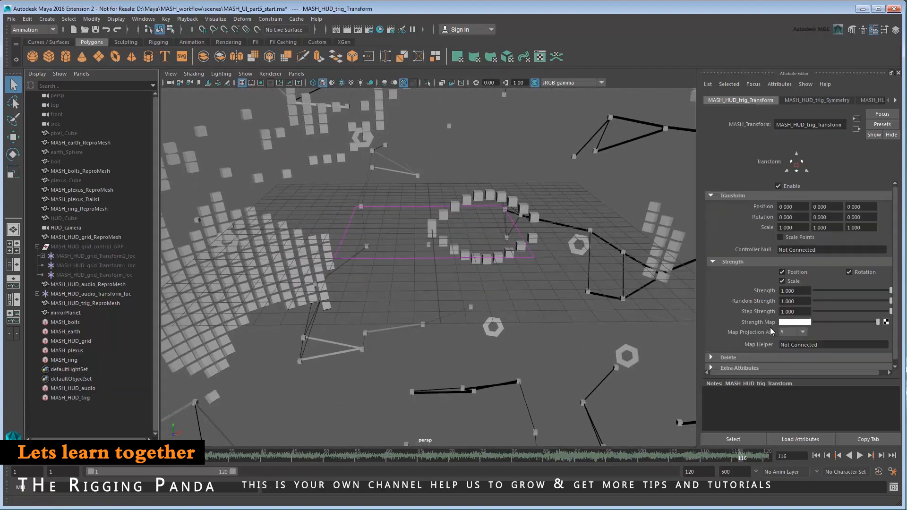
pyautogui.rightClick(822, 249)
pyautogui.click(832, 264)
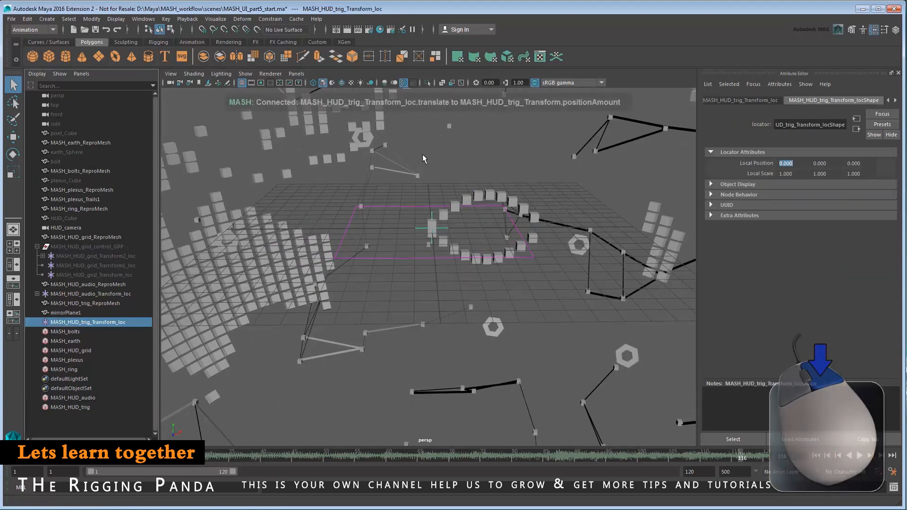
# Step: Look through HUD_camera and match the translation of MASH_HUD_trig_Transform_loc to MASH_HUD_grid_Transform2_loc
pyautogui.click(296, 73)
pyautogui.moveTo(330, 83)
pyautogui.click(411, 84)
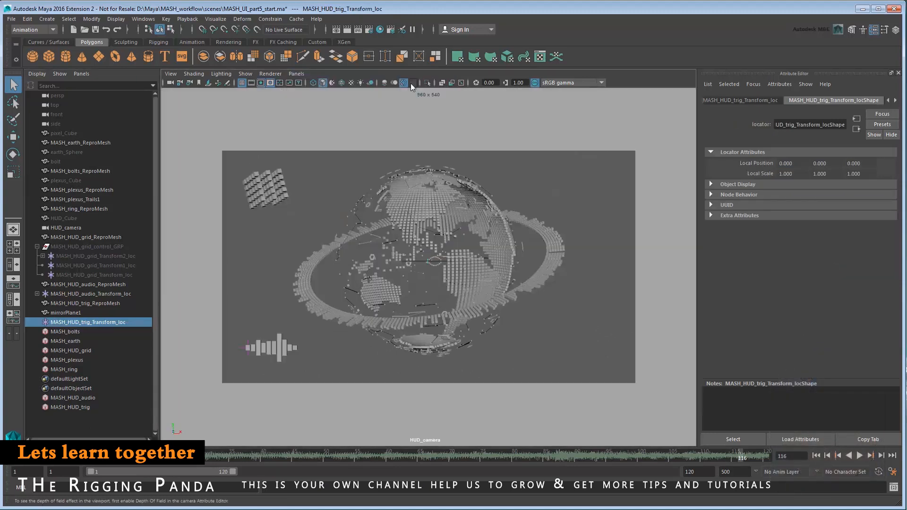
pyautogui.keyDown('ctrl'); pyautogui.click(118, 257); pyautogui.keyUp('ctrl')
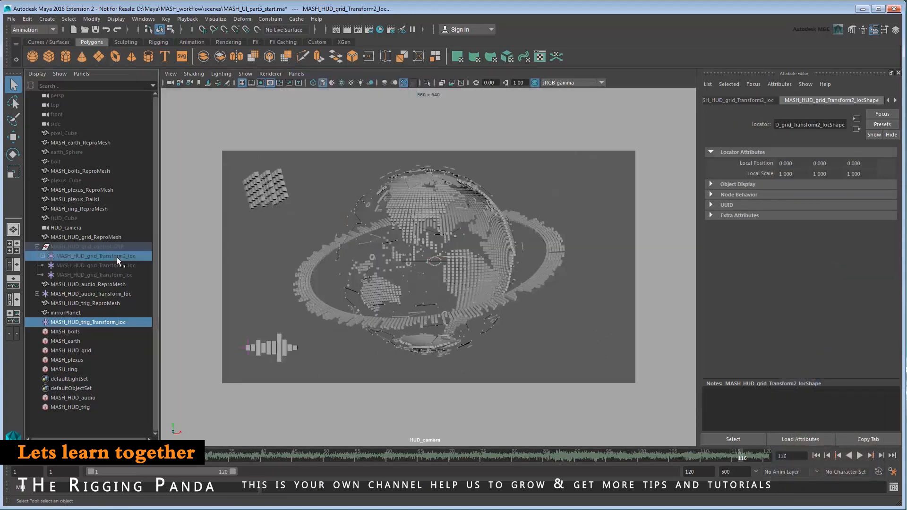
pyautogui.click(92, 19)
pyautogui.moveTo(125, 72)
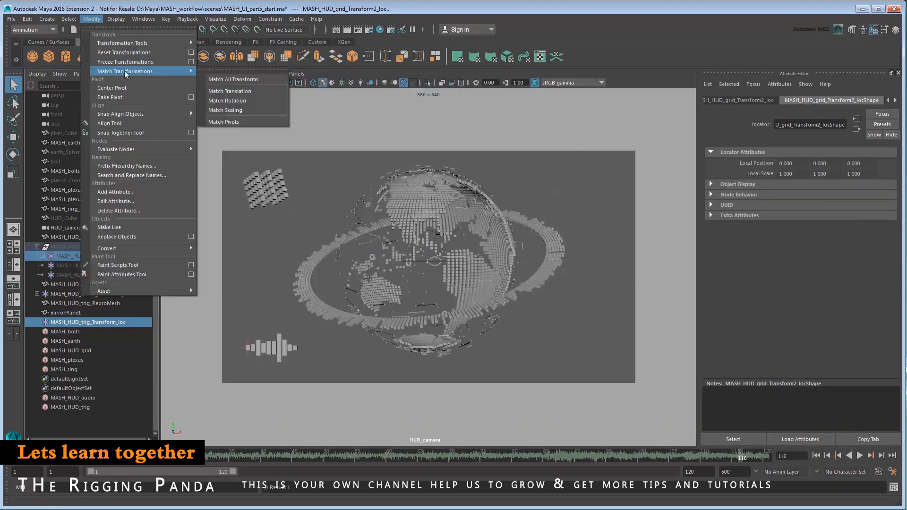
pyautogui.click(273, 89)
# Step: Move MASH_HUD_trig_Transform_loc so the trig wave sits in the lower-right corner of the camera frame
pyautogui.click(131, 323)
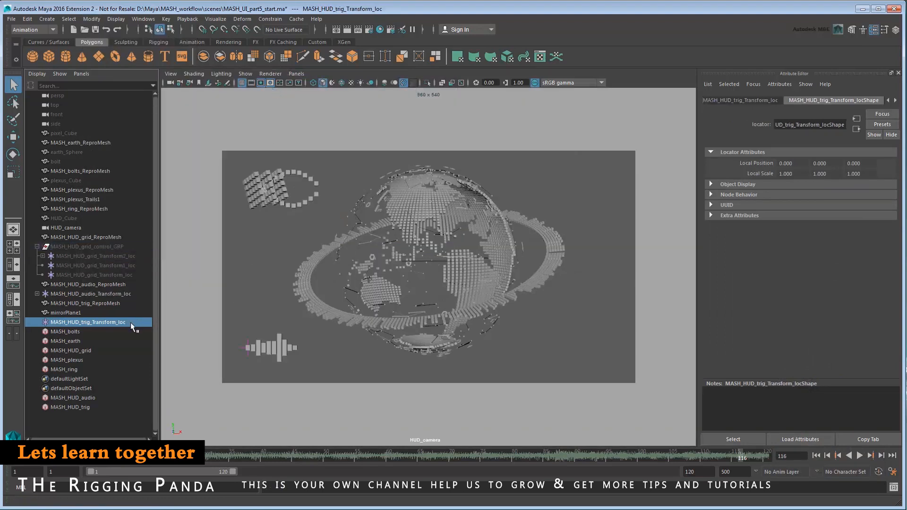
pyautogui.click(21, 138)
pyautogui.moveTo(274, 169); pyautogui.dragTo(569, 328)
pyautogui.moveTo(611, 350); pyautogui.dragTo(610, 351)
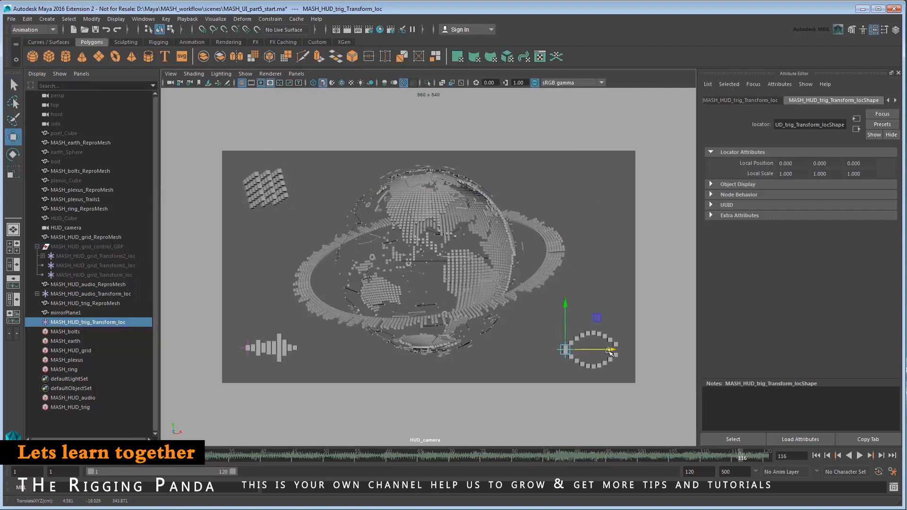
# Step: Parent-constrain MASH_HUD_trig_Transform_loc to HUD_camera, and play the animation to check the wave before returning to frame 1
pyautogui.click(59, 228)
pyautogui.keyDown('ctrl'); pyautogui.click(90, 321); pyautogui.keyUp('ctrl')
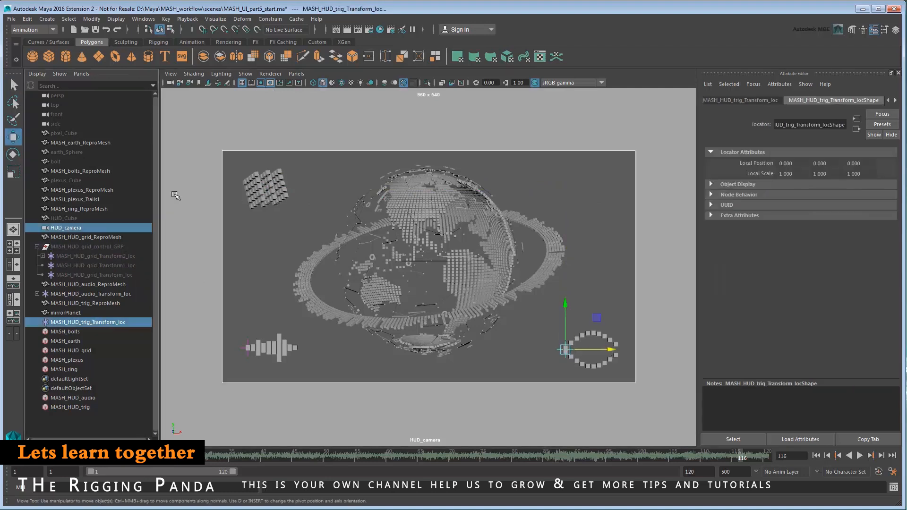
pyautogui.click(262, 19)
pyautogui.click(322, 43)
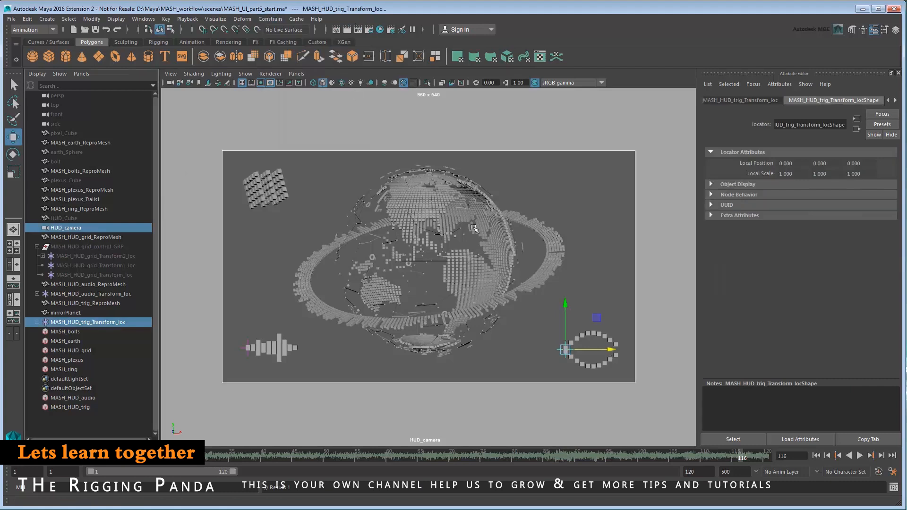
pyautogui.click(860, 456)
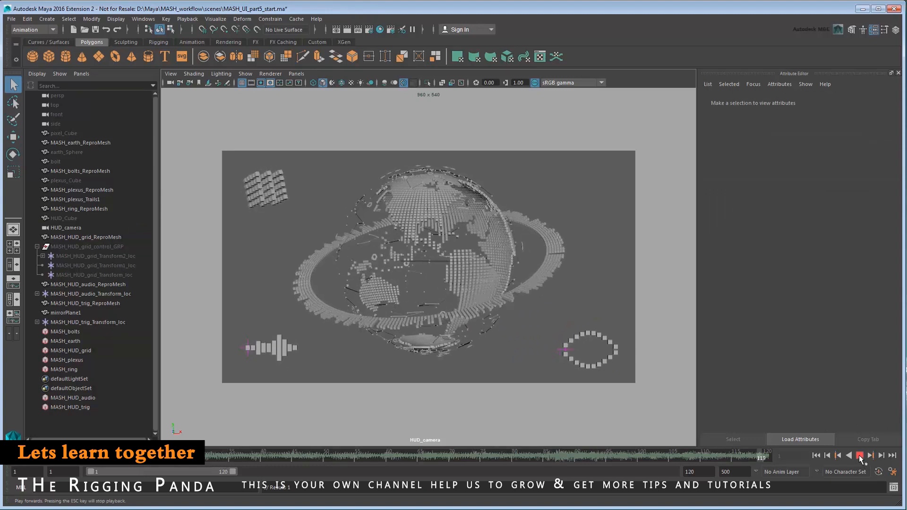
pyautogui.click(860, 456)
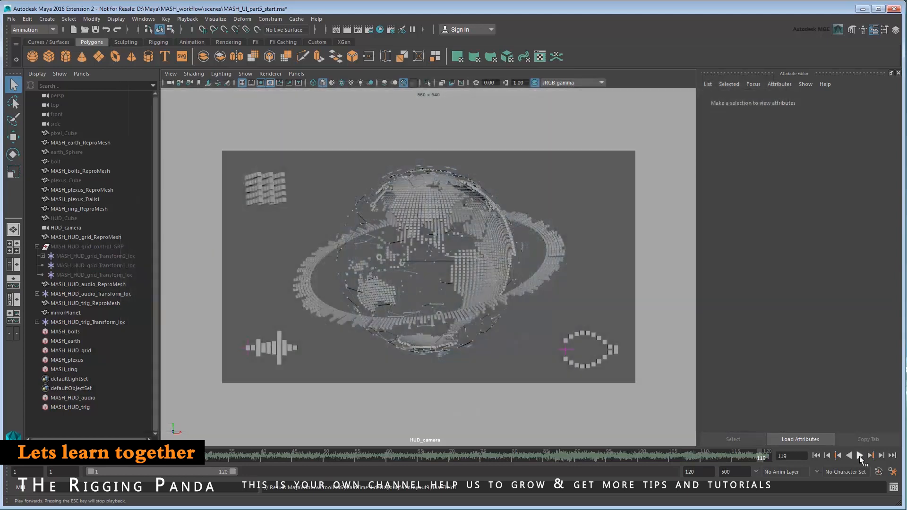
pyautogui.click(816, 456)
# Step: Switch to the persp view and create a MASH network from HUD_Cube
pyautogui.click(294, 75)
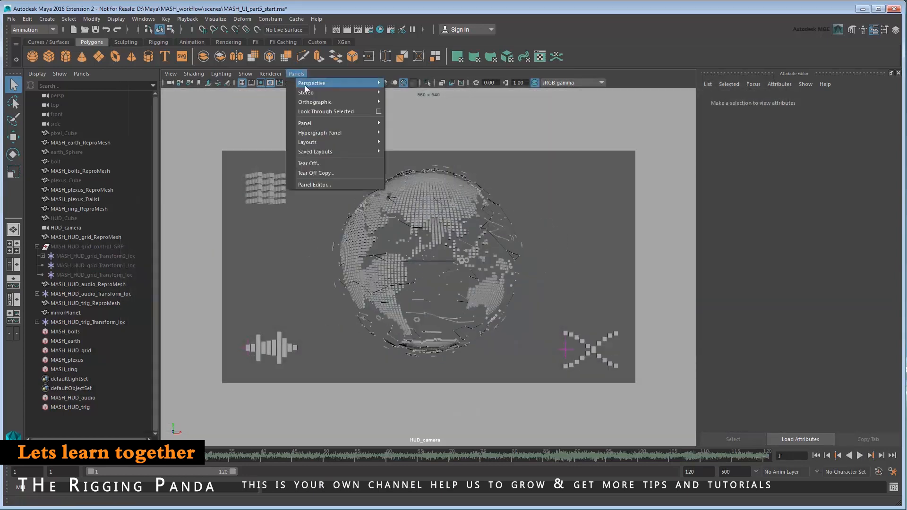
pyautogui.moveTo(373, 83)
pyautogui.click(420, 90)
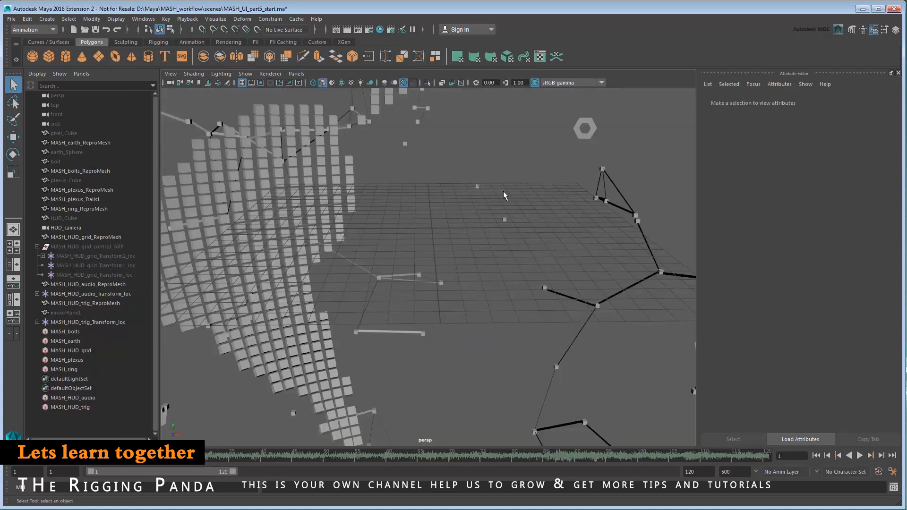
pyautogui.click(75, 219)
pyautogui.click(47, 19)
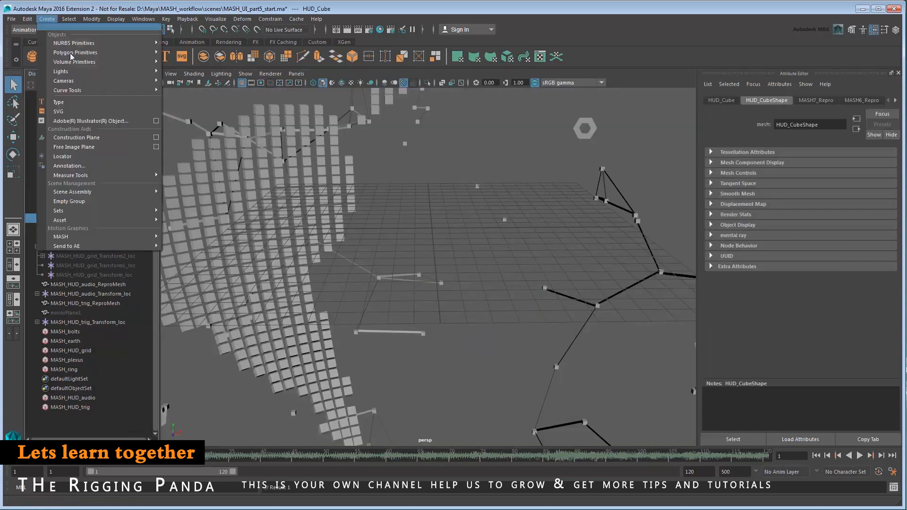
pyautogui.moveTo(125, 236)
pyautogui.click(239, 245)
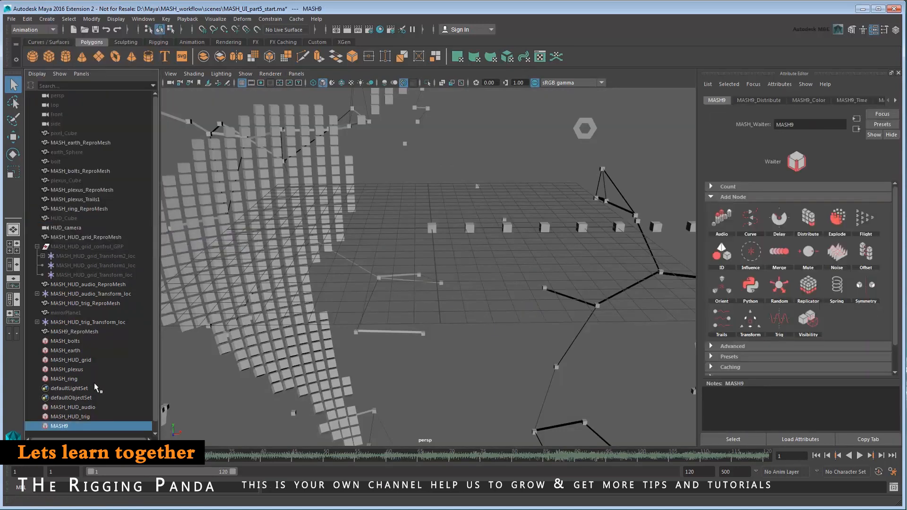
# Step: Rename the new MASH network as MASH_HUD_noise and its mesh as MASH_HUD_noise_ReproMesh
pyautogui.doubleClick(71, 426)
pyautogui.write('MASH_HUD_noise')
pyautogui.press('Return')
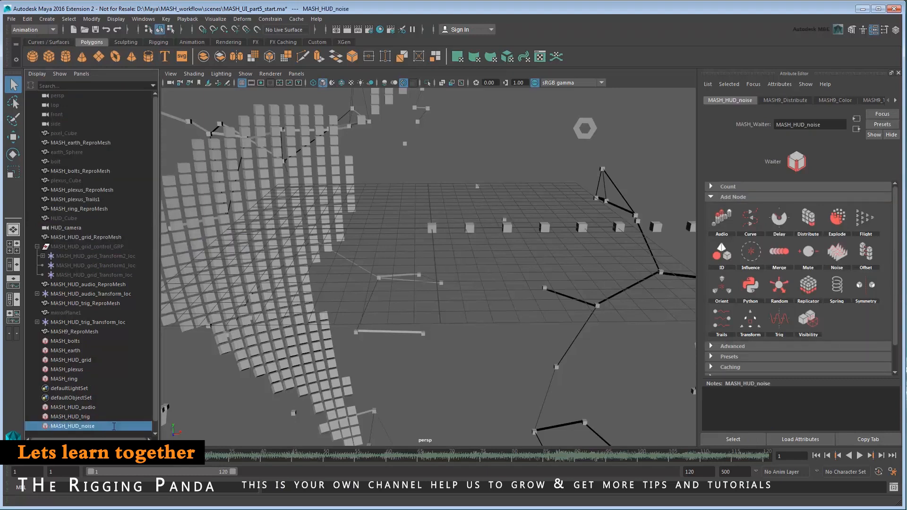
pyautogui.click(90, 333)
pyautogui.doubleClick(90, 333)
pyautogui.write('_HUD_noise')
pyautogui.press('Return')
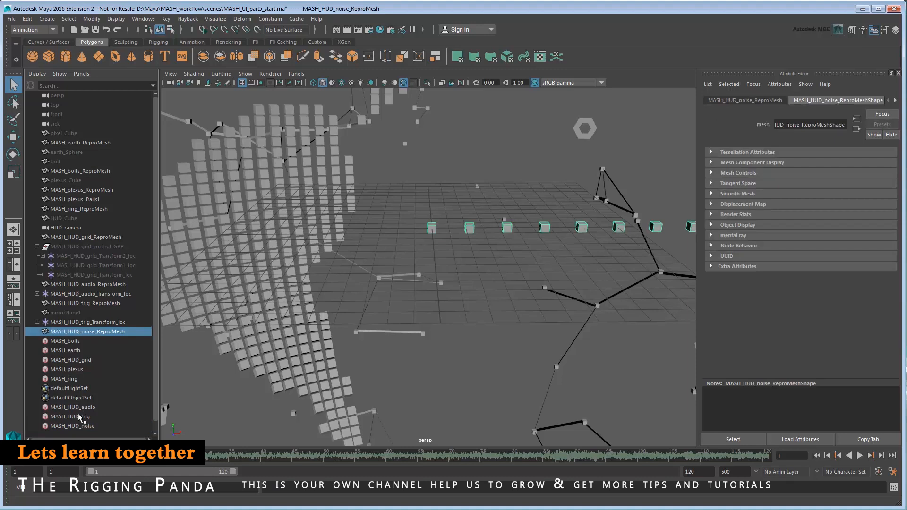
# Step: Add a Noise node to the MASH_HUD_noise network and play the animation to check its effect on the cubes
pyautogui.click(73, 427)
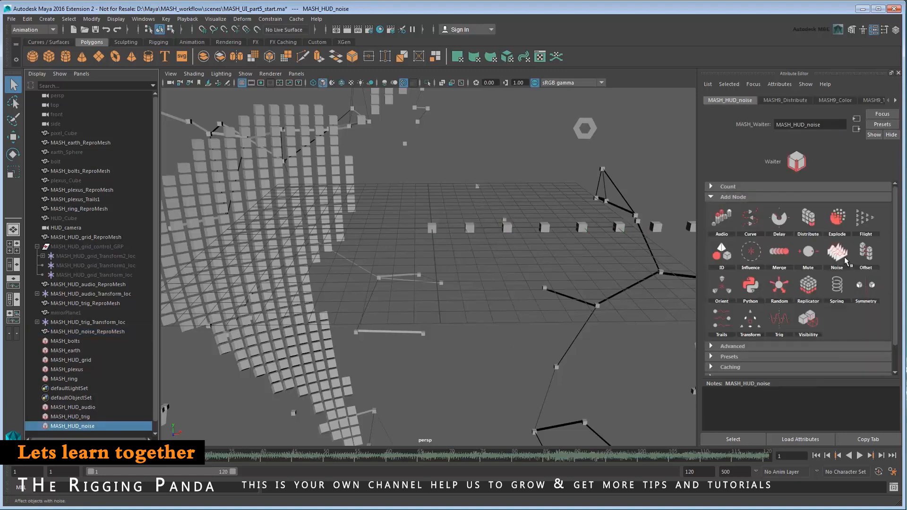
pyautogui.click(845, 261)
pyautogui.click(843, 262)
pyautogui.keyDown('alt'); pyautogui.moveTo(614, 259); pyautogui.dragTo(552, 274); pyautogui.keyUp('alt')
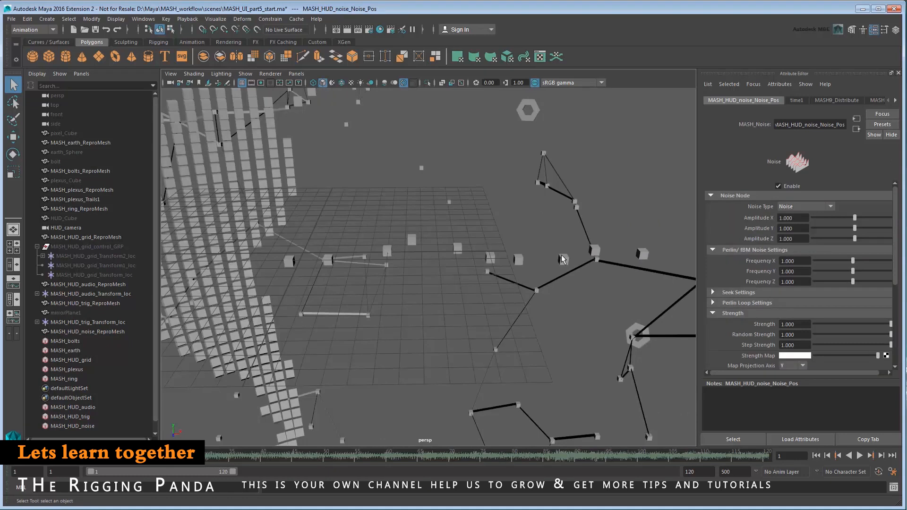
pyautogui.click(859, 455)
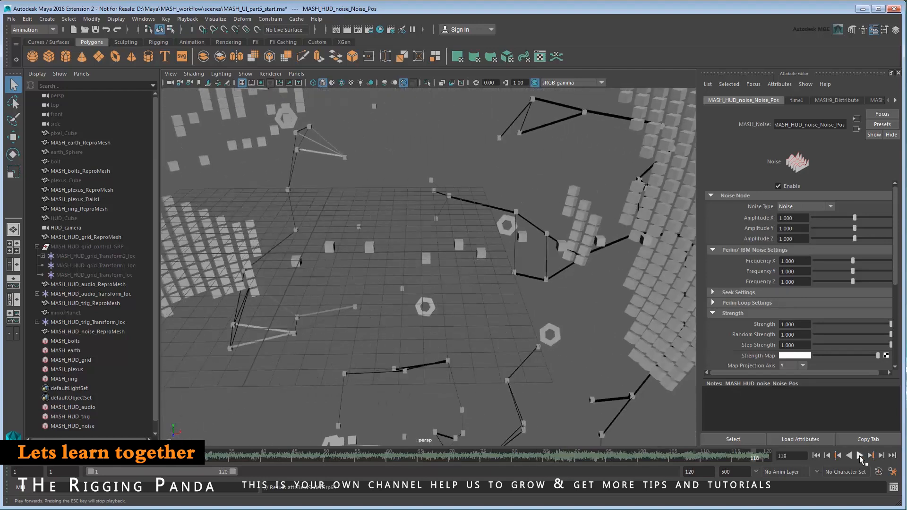
# Step: Set the Noise node's amplitude to X 3, Y 3 and Z 0, and enable Whole Numbers
pyautogui.click(782, 219)
pyautogui.write('3')
pyautogui.press('Tab')
pyautogui.write('3')
pyautogui.press('Tab')
pyautogui.write('0')
pyautogui.press('Return')
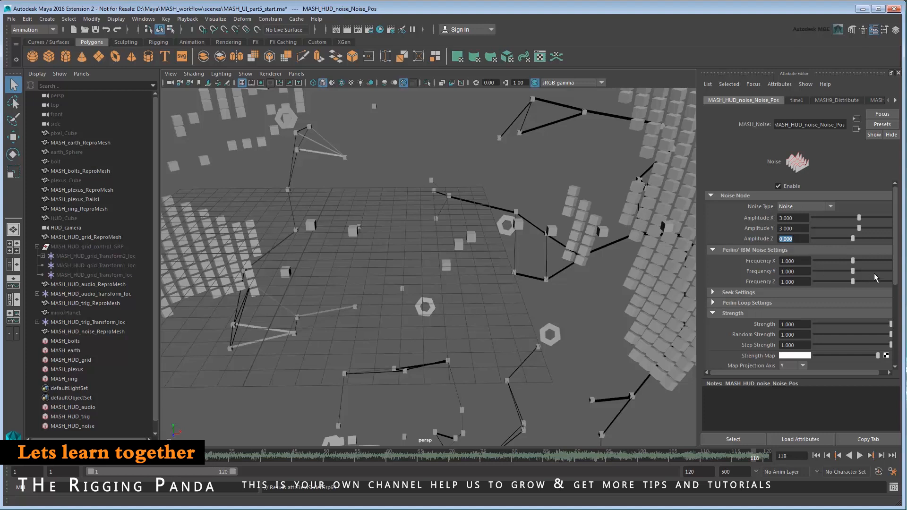
pyautogui.moveTo(894, 273); pyautogui.dragTo(903, 352)
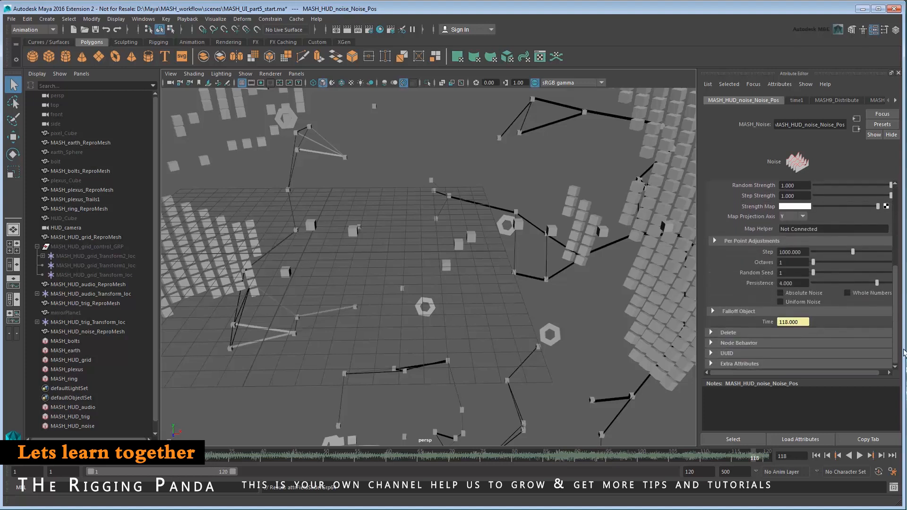
pyautogui.click(848, 294)
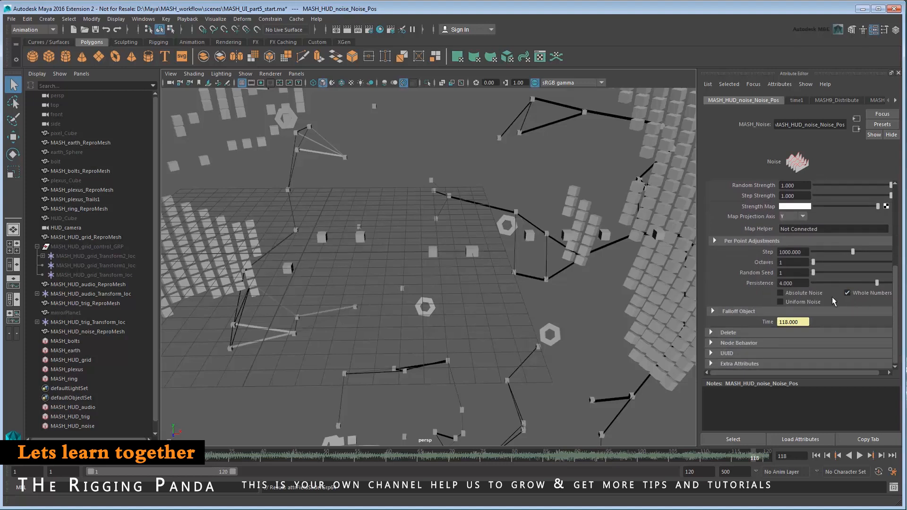
# Step: Set Distance X of the noise network's Distribute node to 0, and play the animation to check the pattern
pyautogui.click(832, 101)
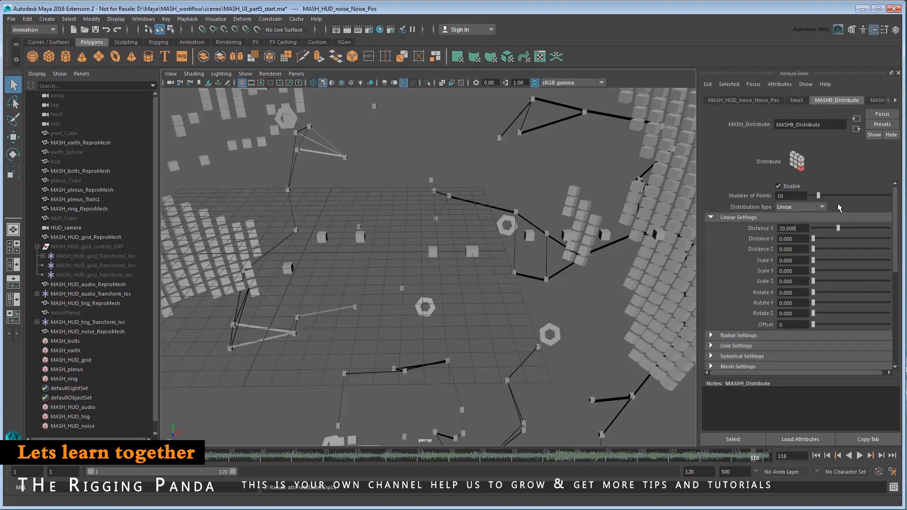
pyautogui.moveTo(839, 230); pyautogui.dragTo(806, 231)
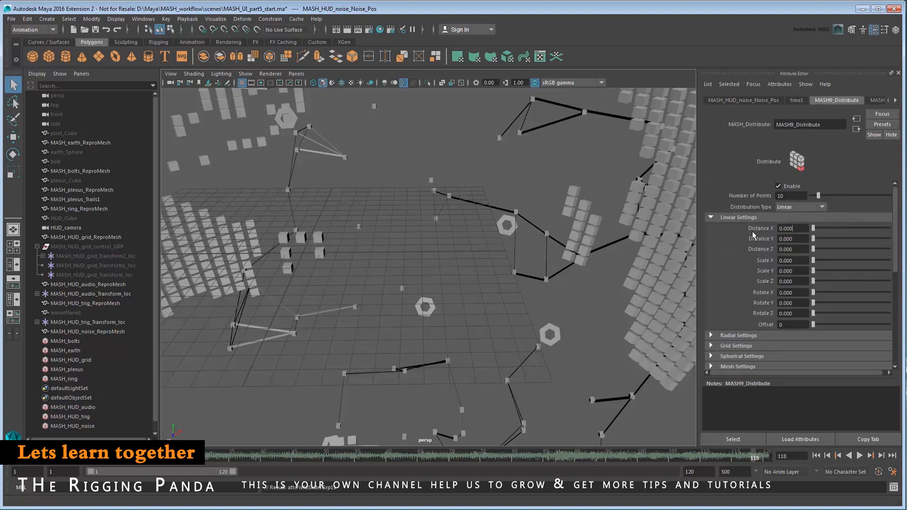
pyautogui.keyDown('alt'); pyautogui.moveTo(474, 259); pyautogui.dragTo(498, 255); pyautogui.keyUp('alt')
pyautogui.keyDown('alt'); pyautogui.moveTo(498, 255); pyautogui.dragTo(473, 249, button='middle'); pyautogui.keyUp('alt')
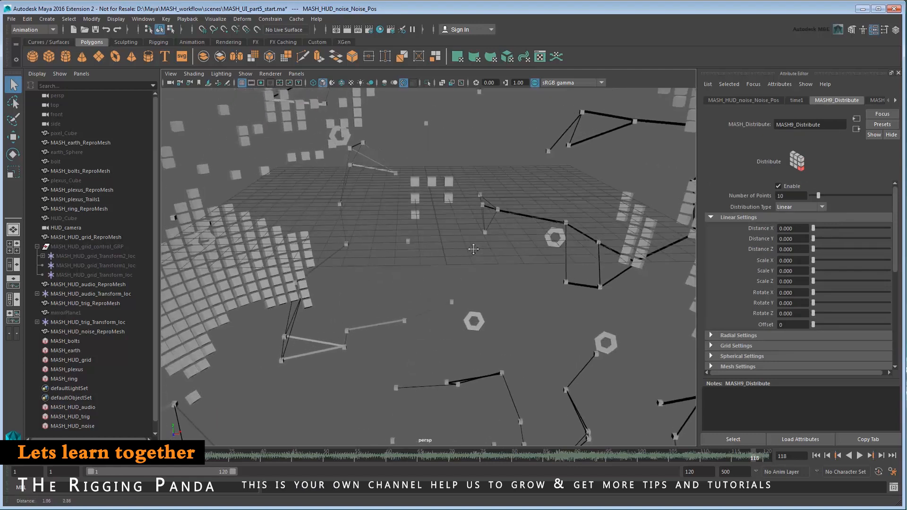
pyautogui.click(860, 456)
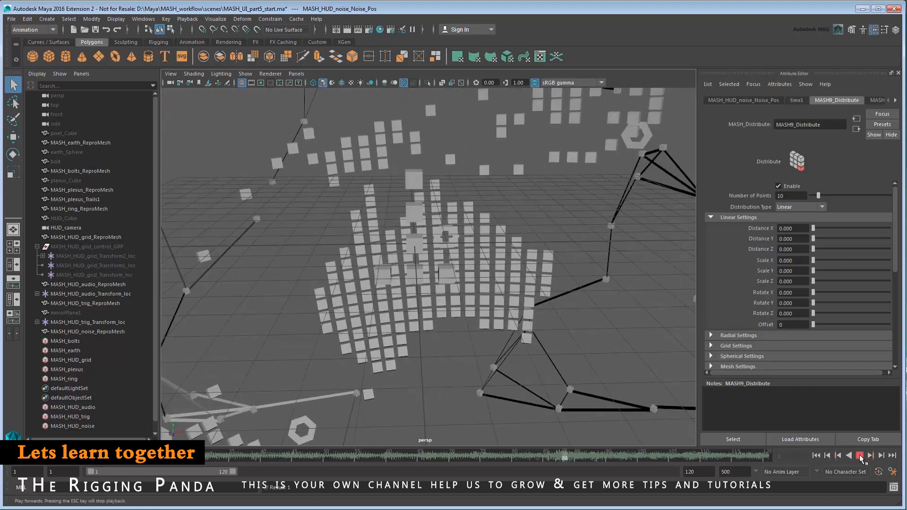
pyautogui.click(860, 456)
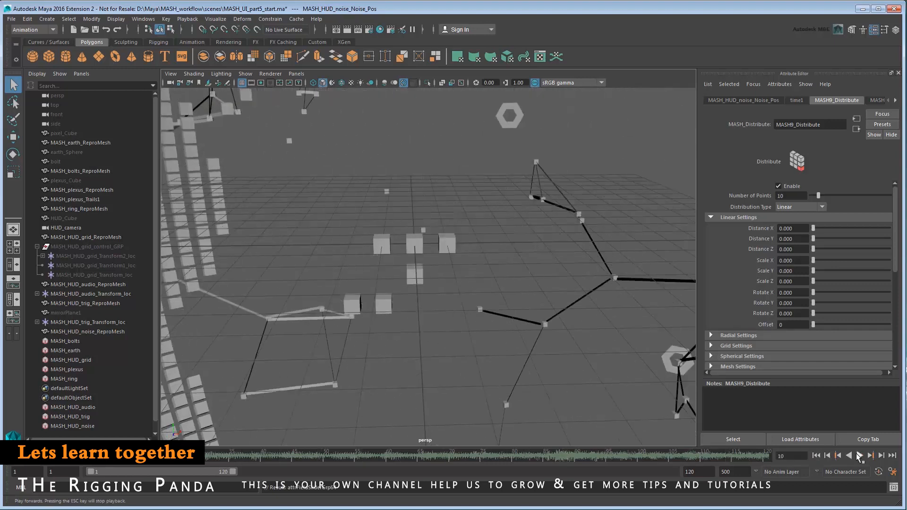
# Step: Add a Transform node to the MASH_HUD_noise network and create a controller null for it
pyautogui.click(112, 427)
pyautogui.click(749, 317)
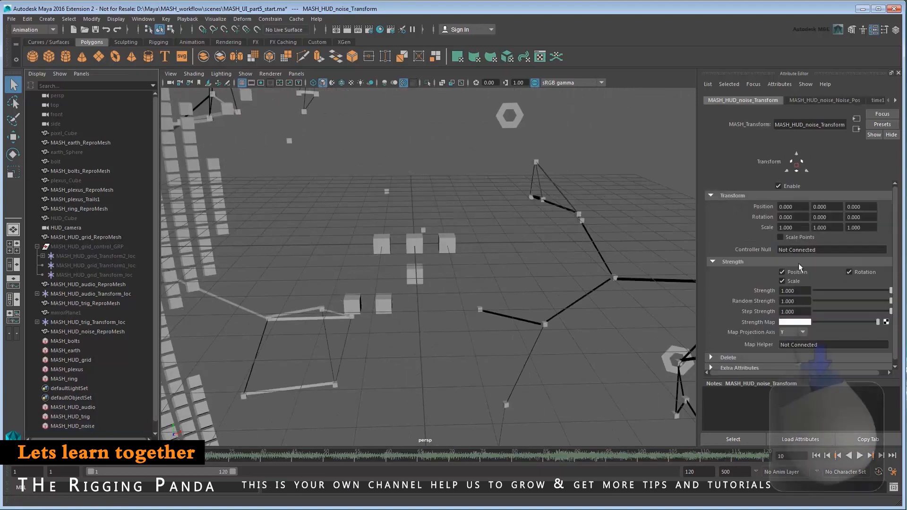
pyautogui.click(873, 265)
# Step: Look through HUD_camera and match the translation of MASH_HUD_noise_Transform_loc to MASH_HUD_grid_Transform2_loc
pyautogui.click(296, 74)
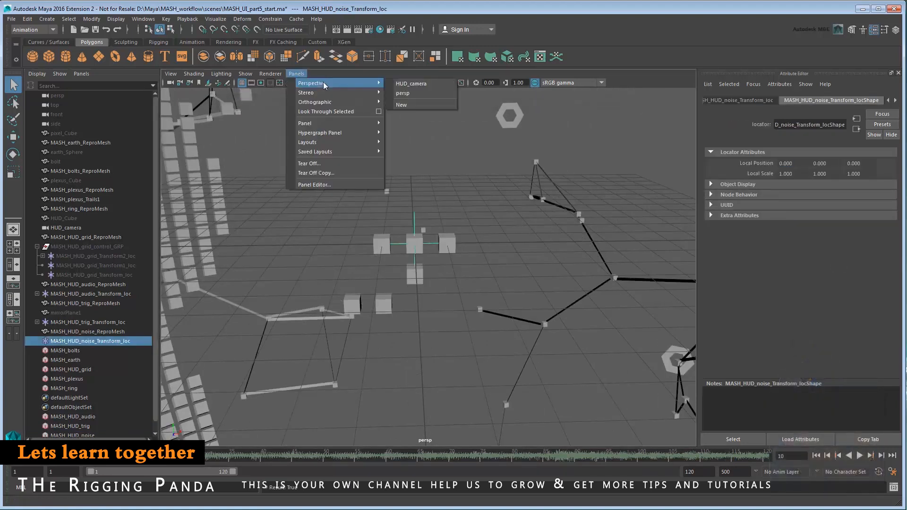
pyautogui.click(444, 84)
pyautogui.click(126, 255)
pyautogui.rightClick(127, 256)
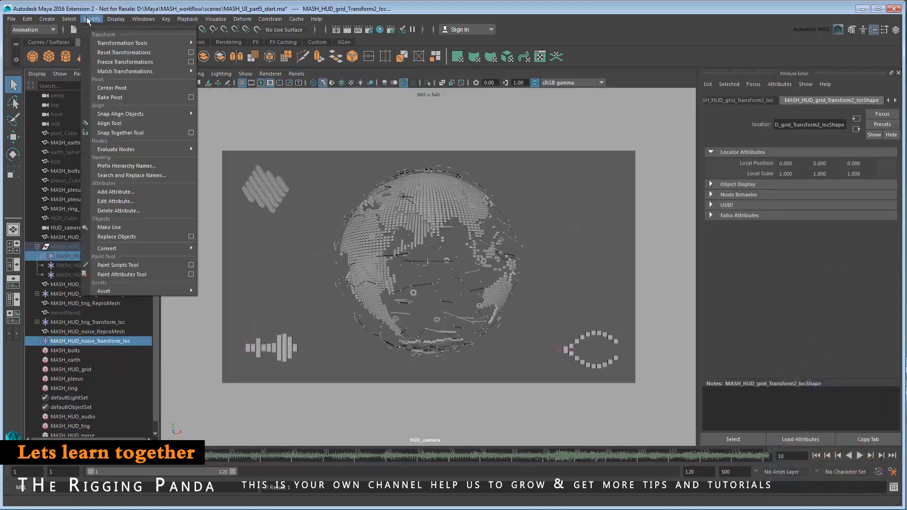
pyautogui.moveTo(156, 72)
pyautogui.click(268, 89)
# Step: Move MASH_HUD_noise_Transform_loc so the noise cubes sit in the upper-right corner of the camera frame
pyautogui.click(139, 339)
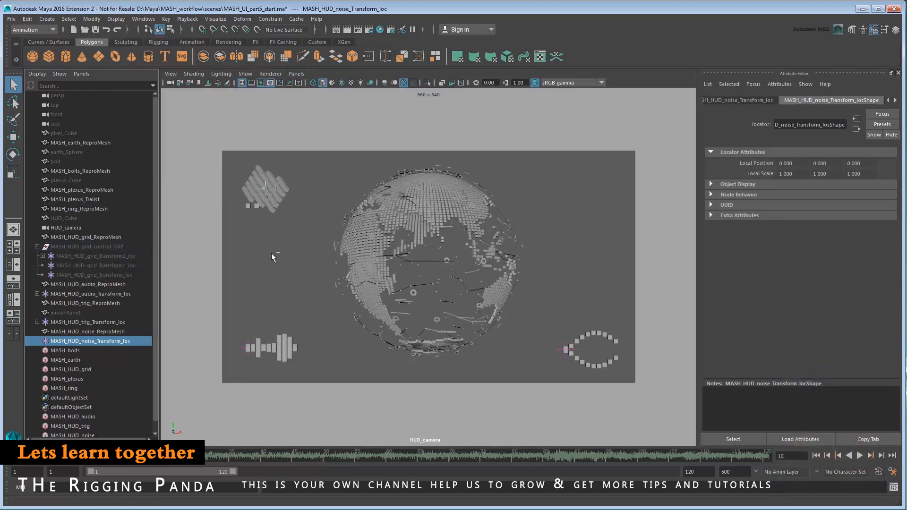
pyautogui.press('w')
pyautogui.moveTo(310, 189); pyautogui.dragTo(633, 207)
# Step: Parent-constrain MASH_HUD_noise_Transform_loc to HUD_camera, and play the animation from frame 1
pyautogui.click(65, 227)
pyautogui.keyDown('ctrl'); pyautogui.click(78, 340); pyautogui.keyUp('ctrl')
pyautogui.click(270, 19)
pyautogui.click(301, 42)
pyautogui.press('q')
pyautogui.click(545, 181)
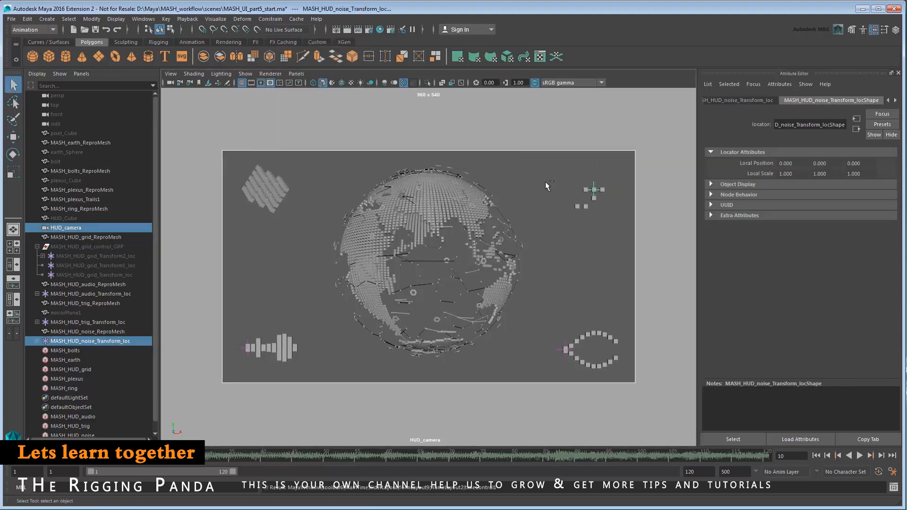
pyautogui.click(816, 455)
pyautogui.click(860, 455)
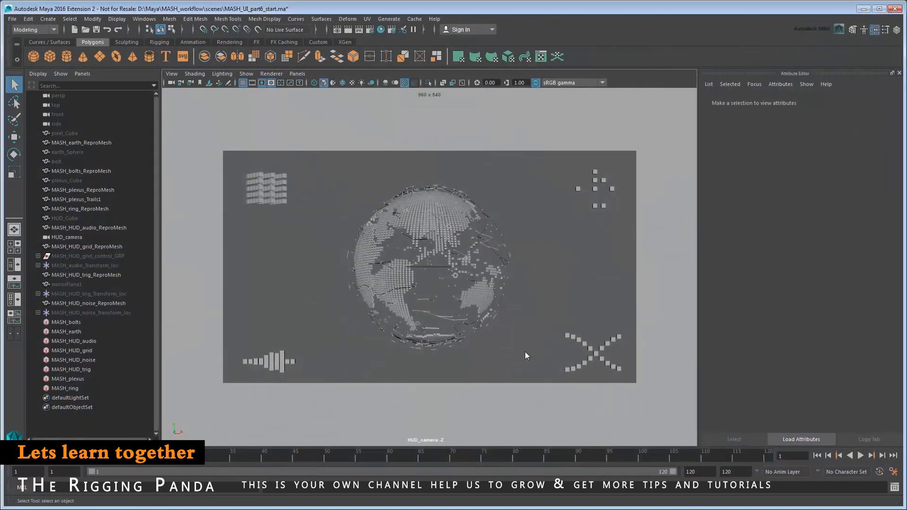
# Step: Play the MASH_UI_part6_start scene's animation to review the globe and all four HUD elements
pyautogui.click(860, 456)
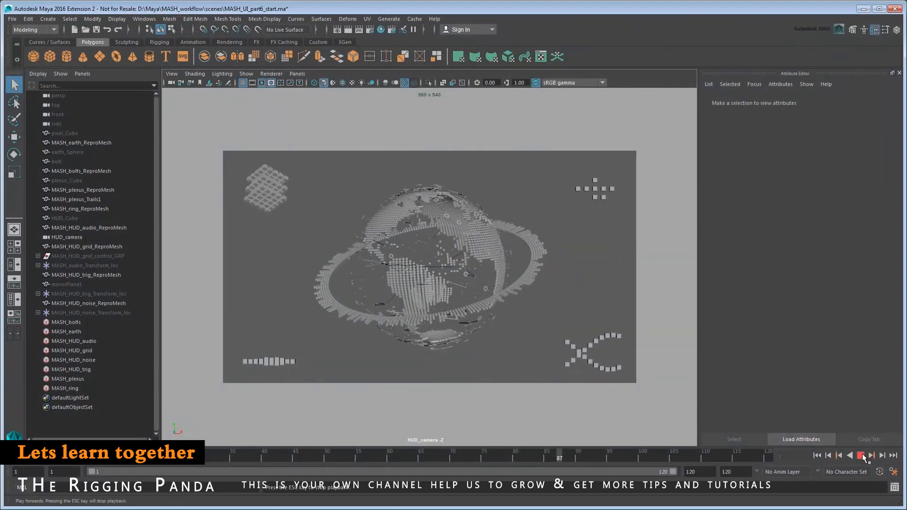
pyautogui.click(861, 455)
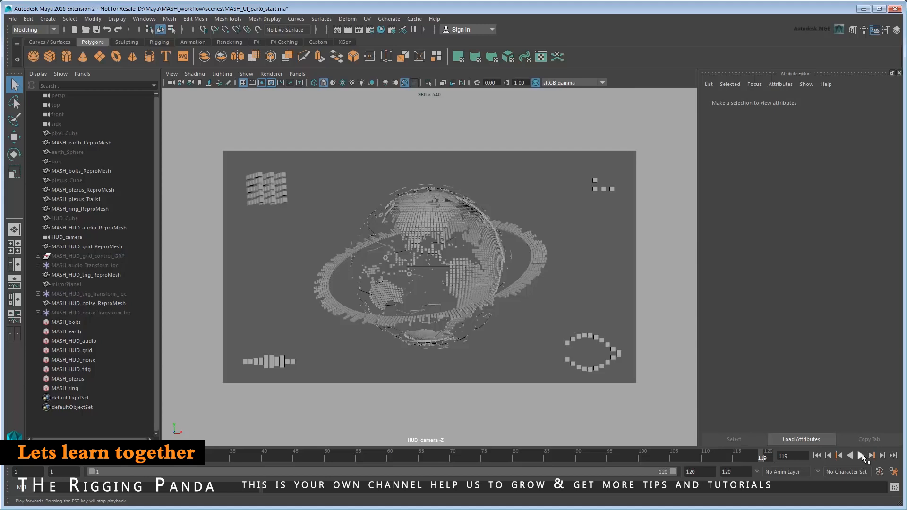
# Step: Create an ambient light with default settings and set the viewport to use all lights
pyautogui.click(48, 19)
pyautogui.moveTo(84, 71)
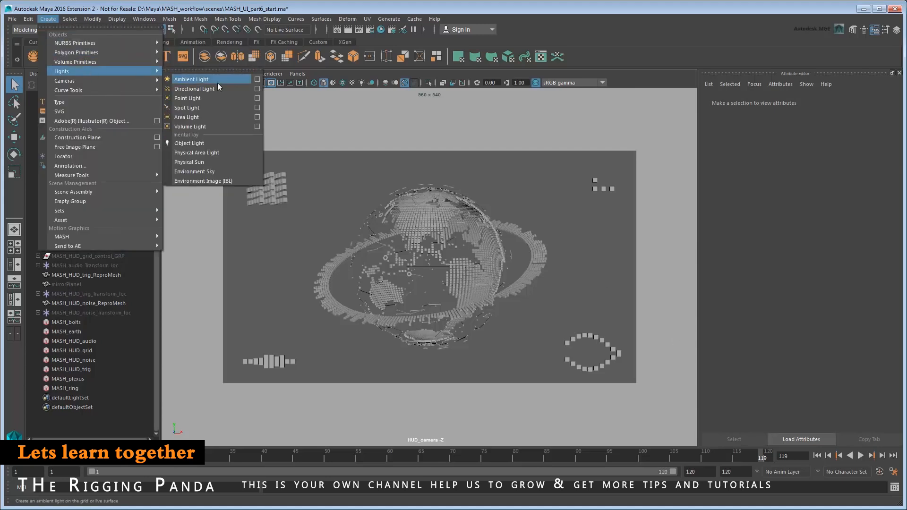
pyautogui.click(226, 82)
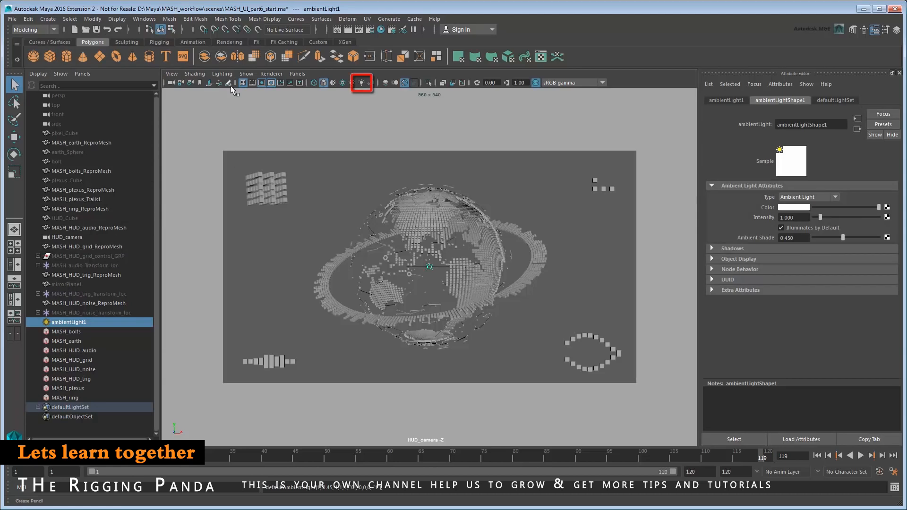
pyautogui.click(363, 85)
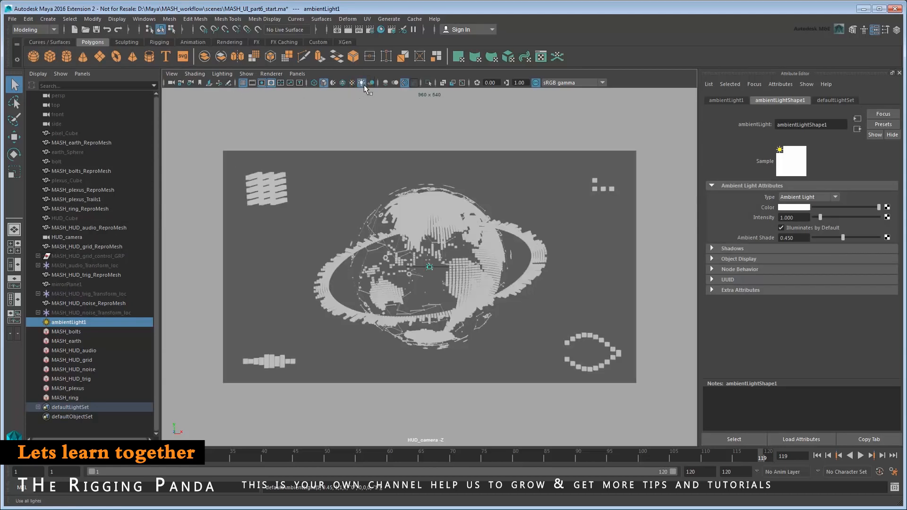
# Step: Create a directional light and set its intensity to 2
pyautogui.click(53, 19)
pyautogui.moveTo(81, 69)
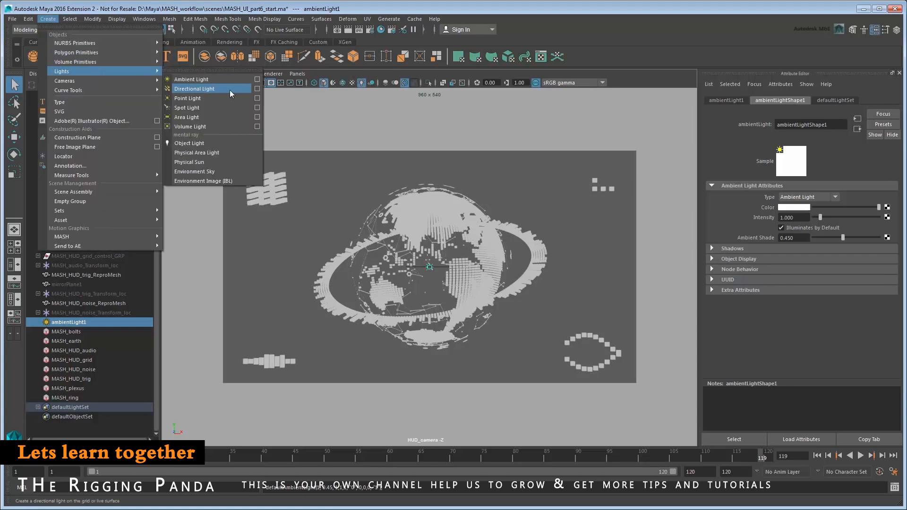
pyautogui.click(230, 89)
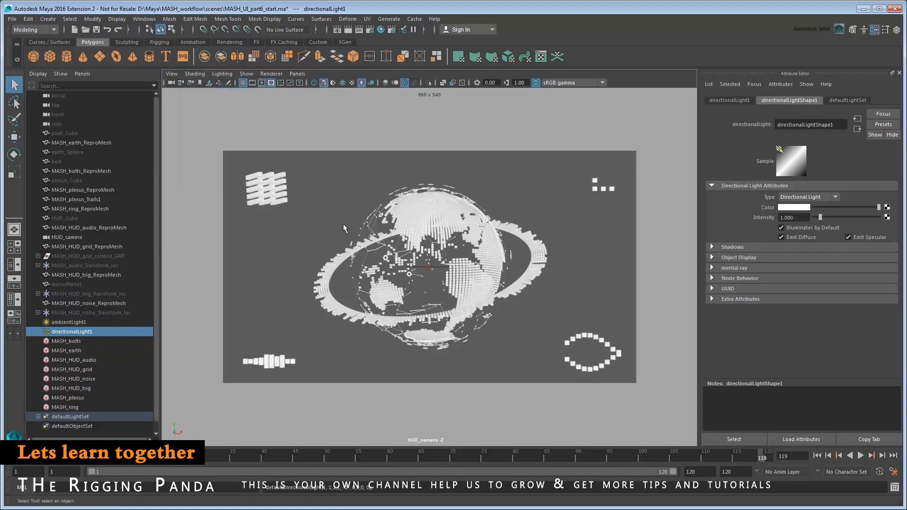
pyautogui.hotkey('ctrl', 'z')
pyautogui.moveTo(792, 215); pyautogui.dragTo(749, 219)
pyautogui.write('2')
pyautogui.press('Return')
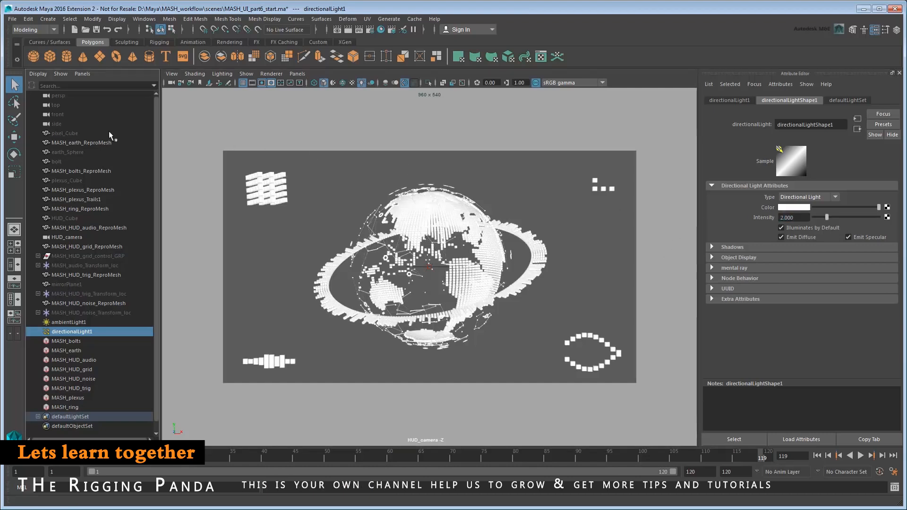
# Step: Raise the incandescence of pixel_Cube's lambert1 material to light grey, and render a test frame through HUD_camera
pyautogui.click(81, 132)
pyautogui.click(896, 100)
pyautogui.click(897, 100)
pyautogui.click(869, 100)
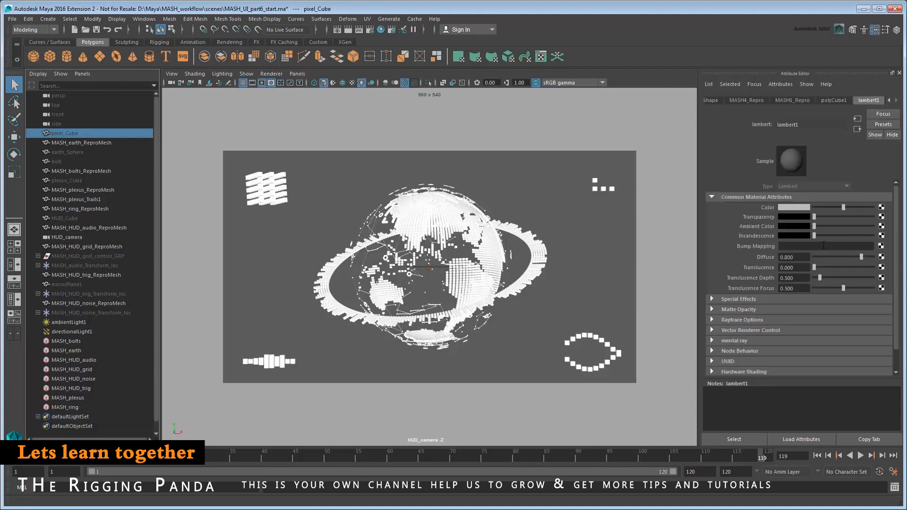
pyautogui.moveTo(814, 235); pyautogui.dragTo(849, 239)
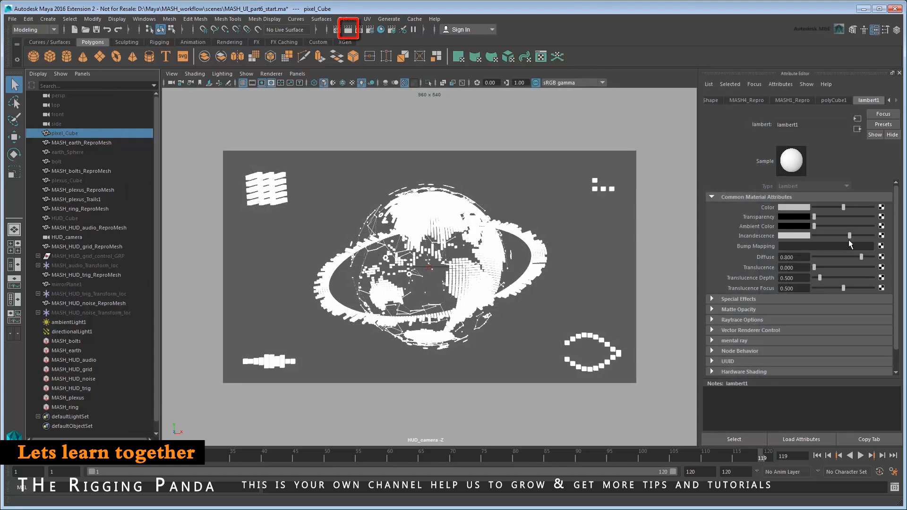
pyautogui.click(348, 30)
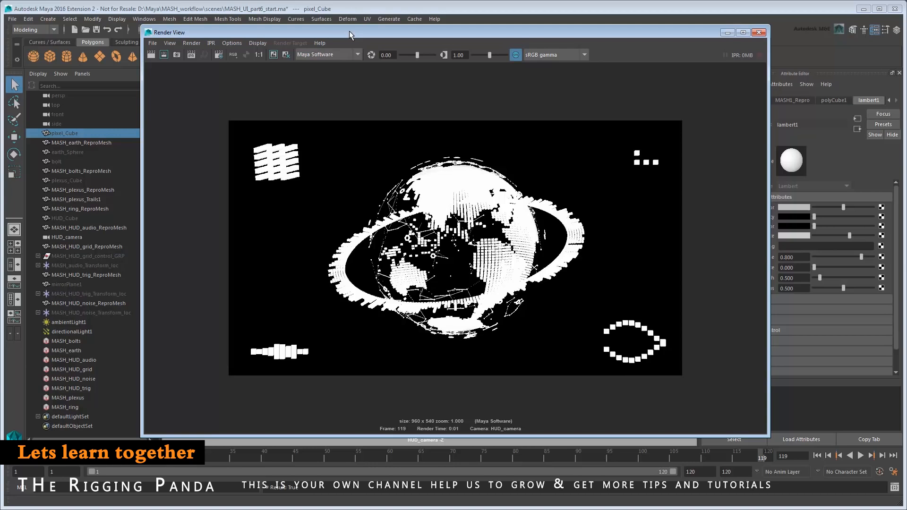
pyautogui.click(758, 32)
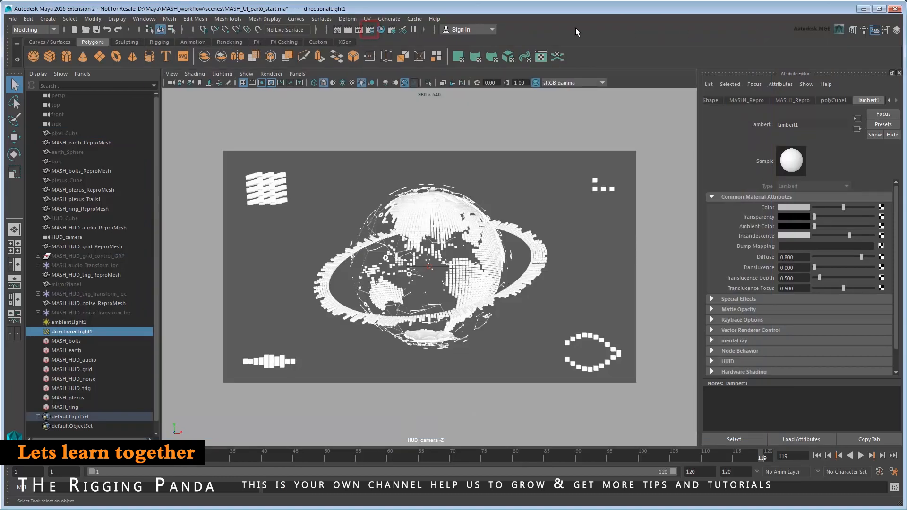
# Step: In the render settings, choose the Maya Hardware renderer with the Production quality preset
pyautogui.click(370, 30)
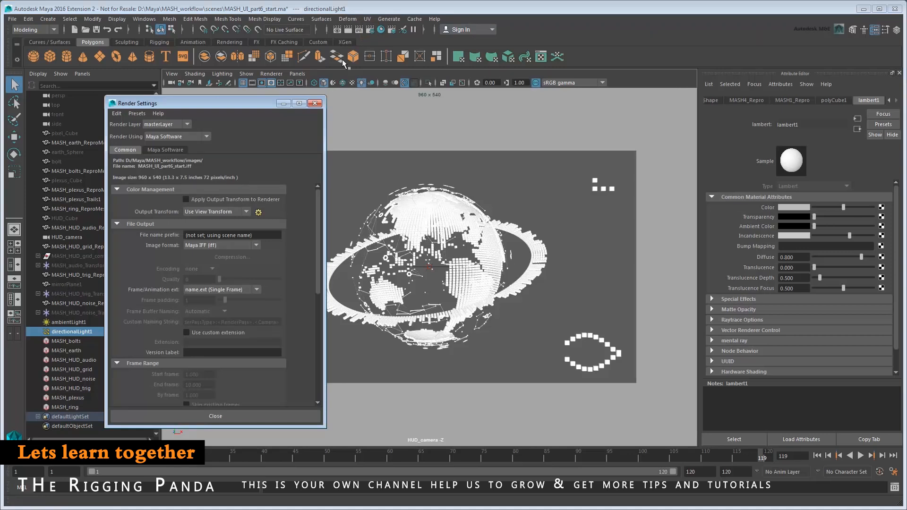
pyautogui.click(197, 136)
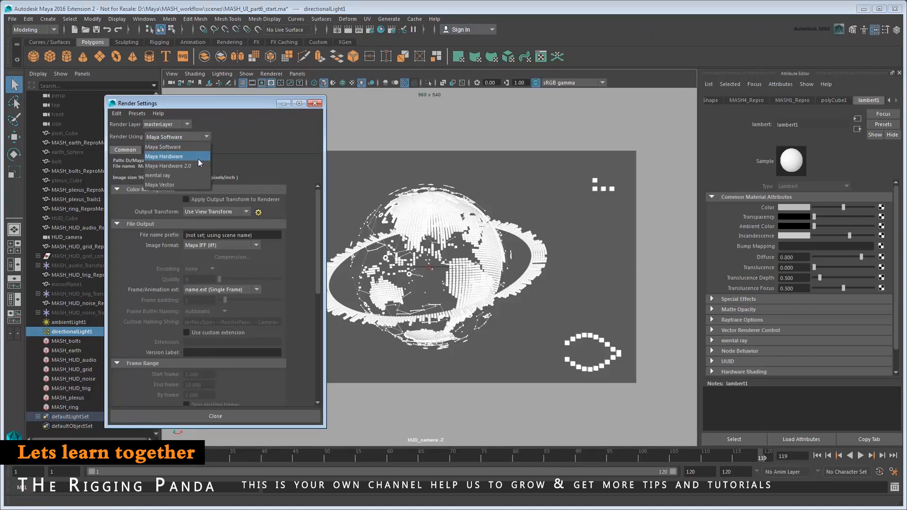
pyautogui.click(197, 157)
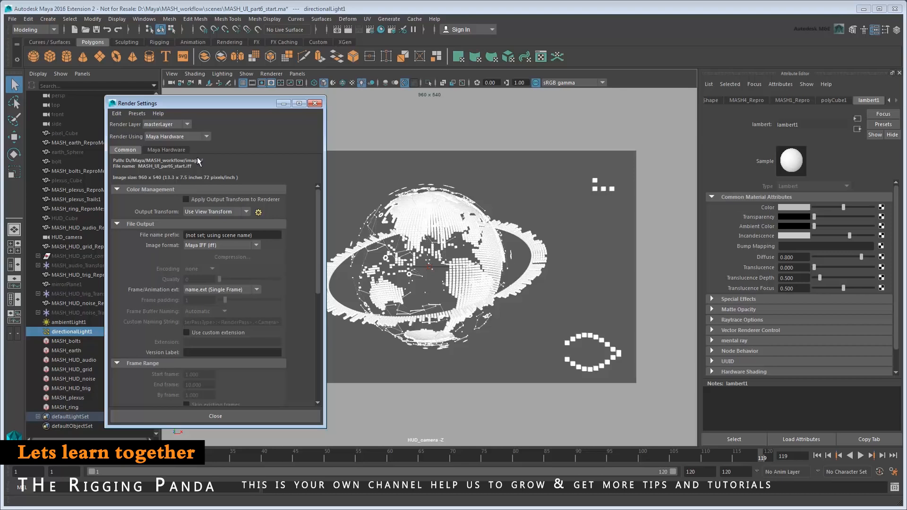
pyautogui.click(176, 148)
pyautogui.click(248, 170)
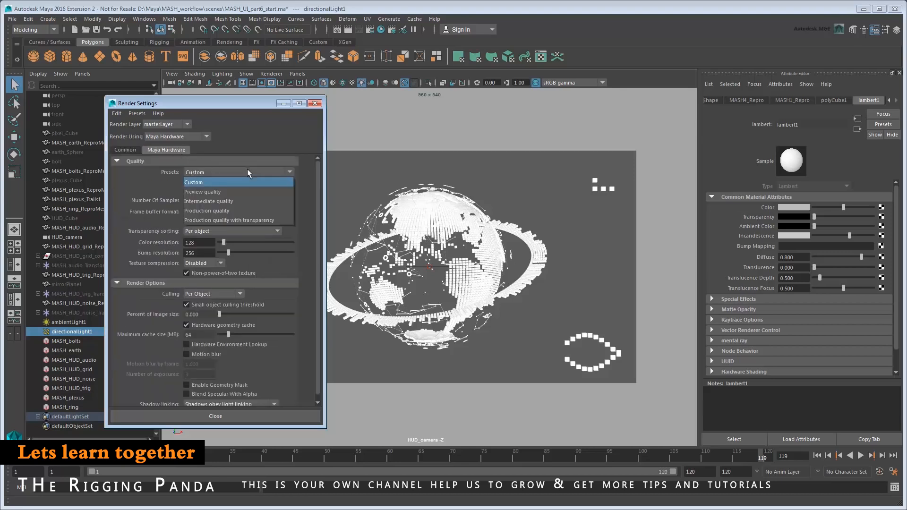
pyautogui.click(254, 211)
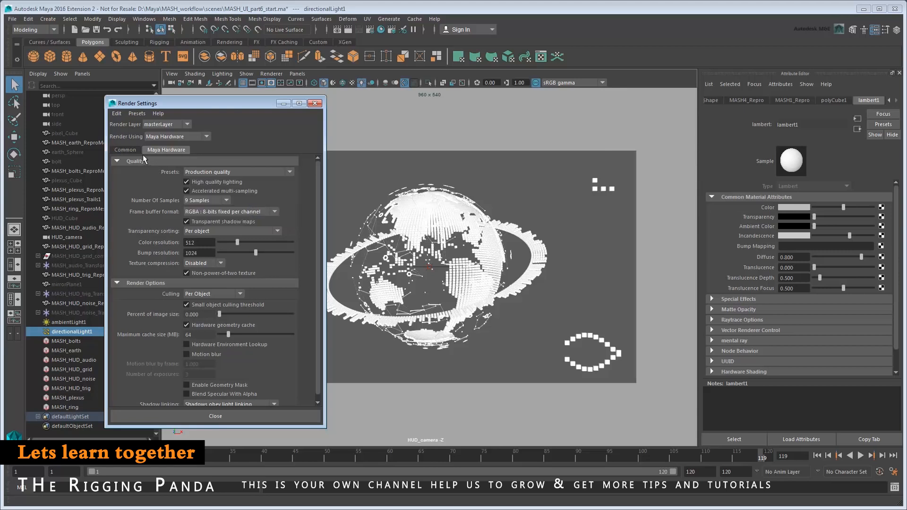
# Step: Set the render output to a PNG sequence named name.#.ext with end frame 120
pyautogui.click(127, 150)
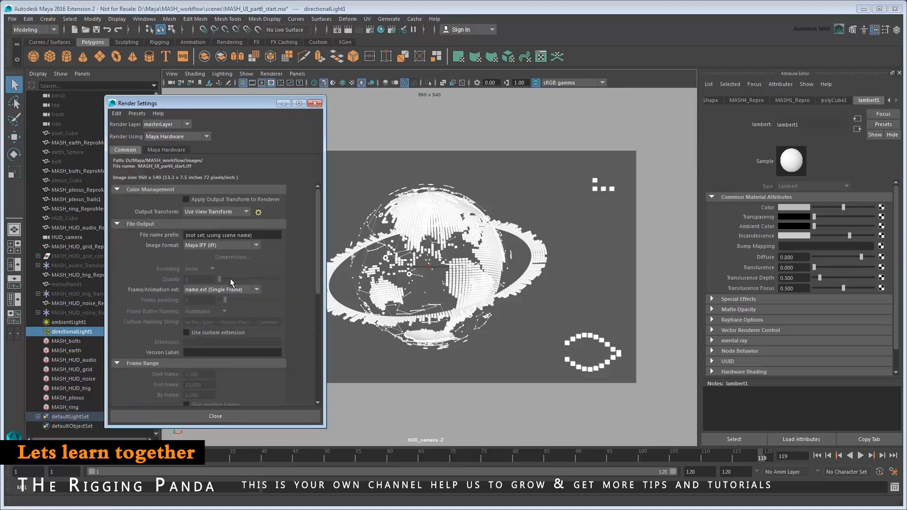
pyautogui.click(235, 289)
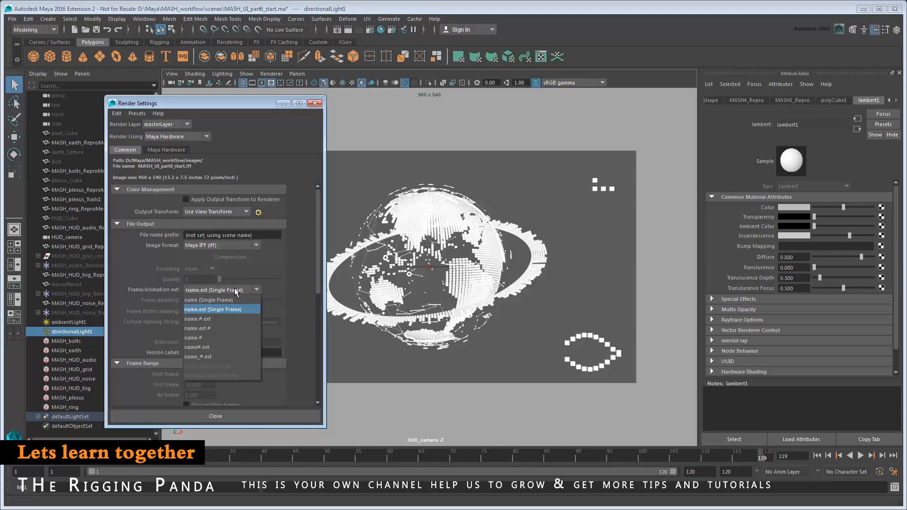
pyautogui.click(237, 318)
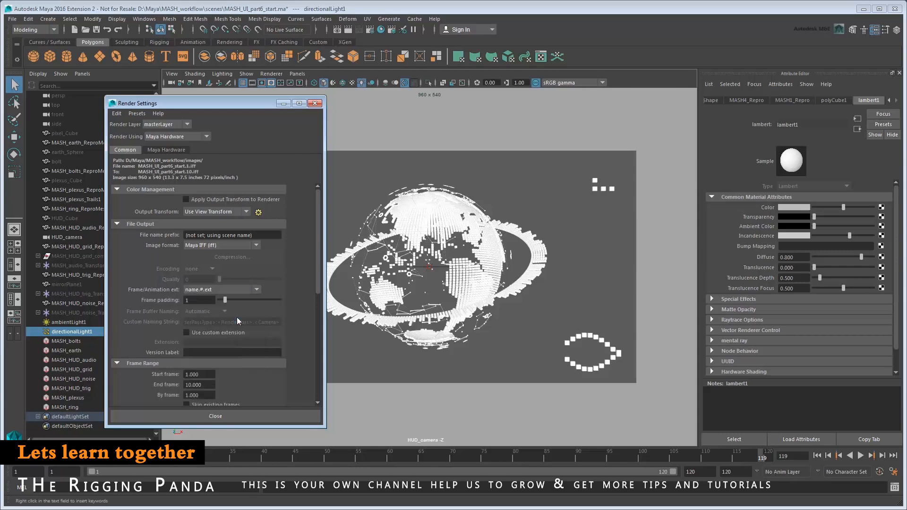
pyautogui.click(231, 245)
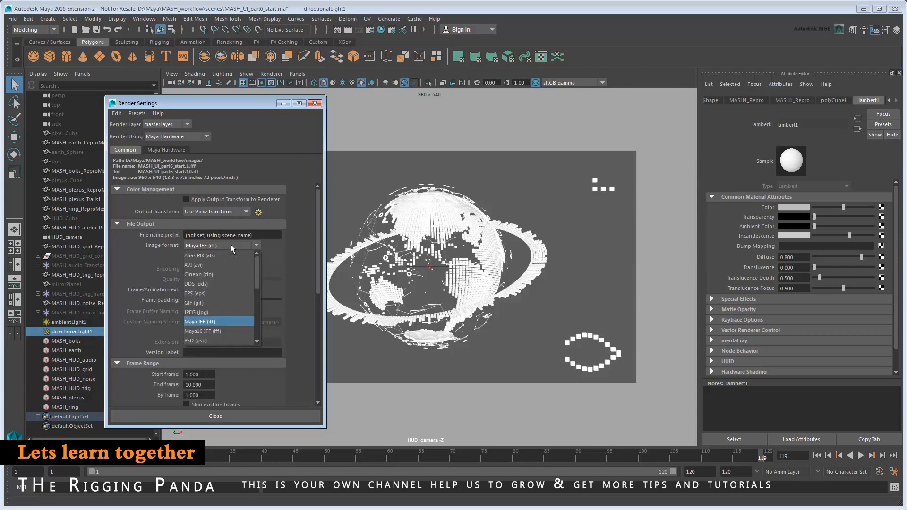
pyautogui.scroll(-3, 245, 265)
pyautogui.click(217, 297)
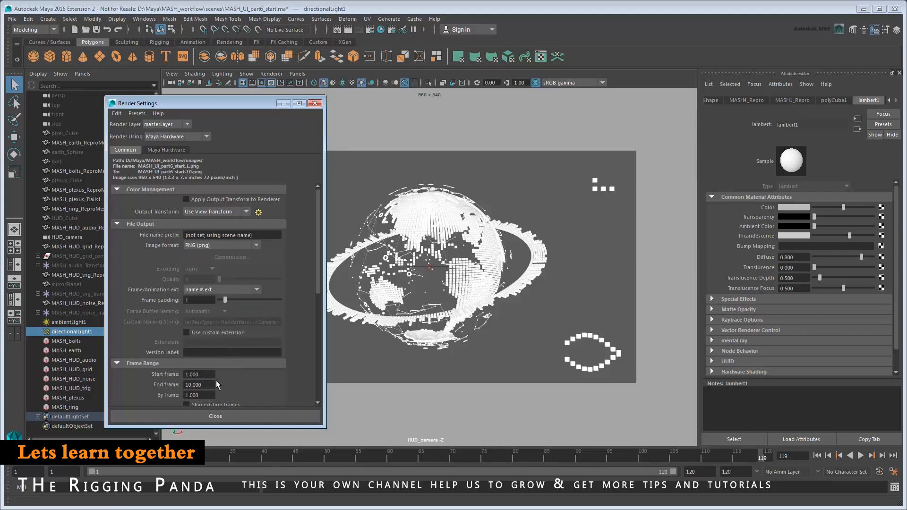
pyautogui.hotkey('ctrl', 'a')
pyautogui.write('120')
pyautogui.press('Return')
# Step: Set HUD_camera as the renderable camera and close the render settings
pyautogui.moveTo(319, 286); pyautogui.dragTo(319, 381)
pyautogui.click(219, 251)
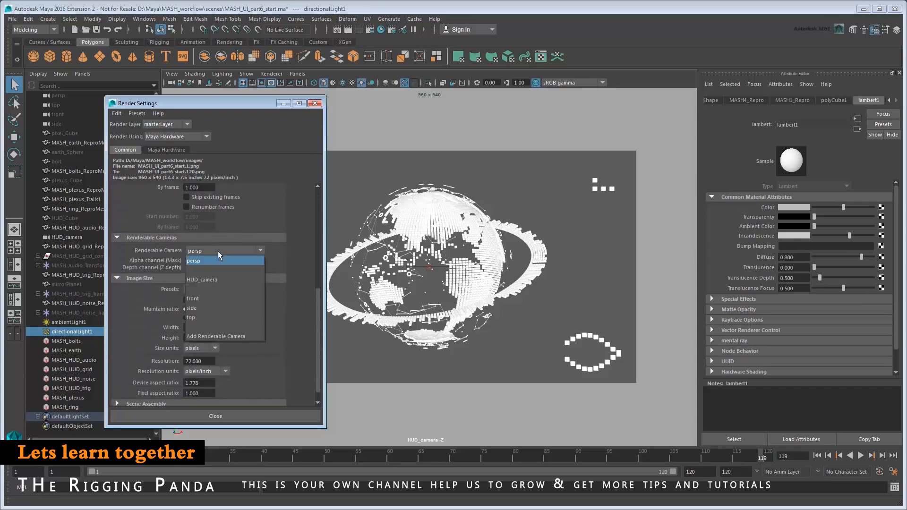
pyautogui.click(237, 282)
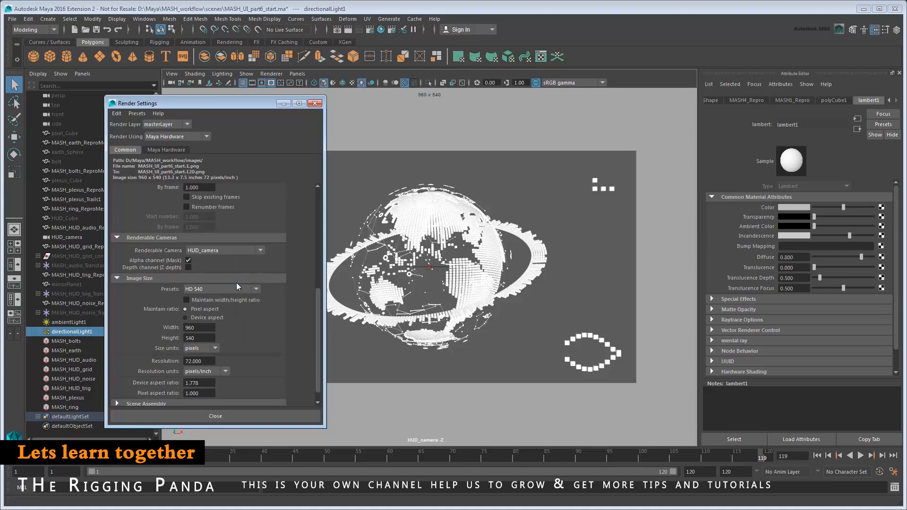
pyautogui.click(235, 419)
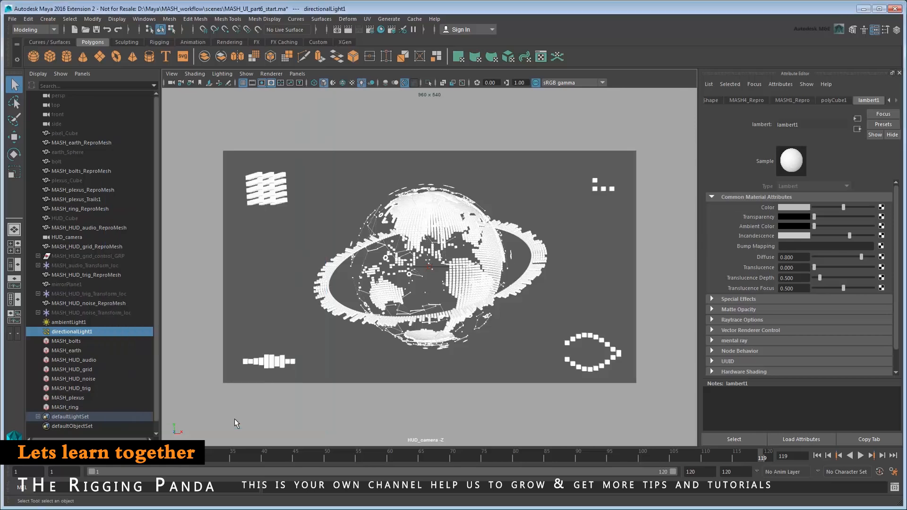
# Step: Open Render Setup and create a render layer named earth_LYR
pyautogui.press('F5')
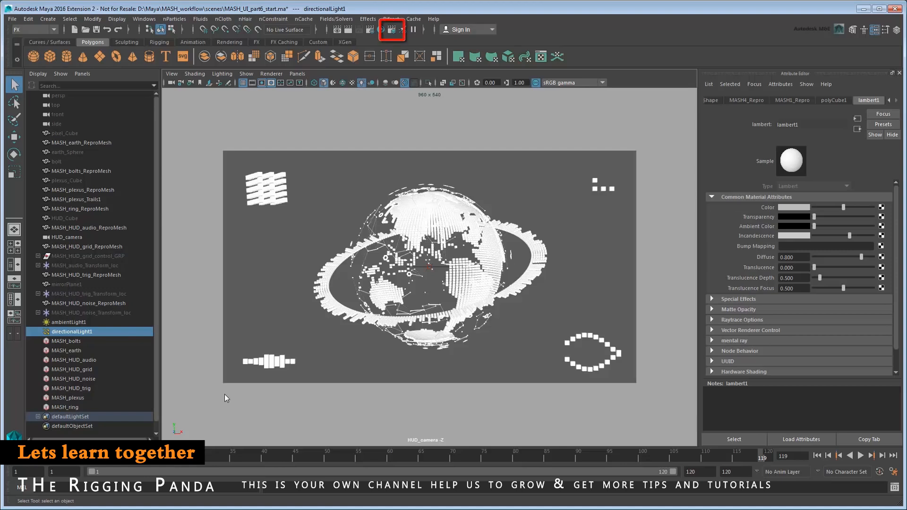
pyautogui.click(395, 31)
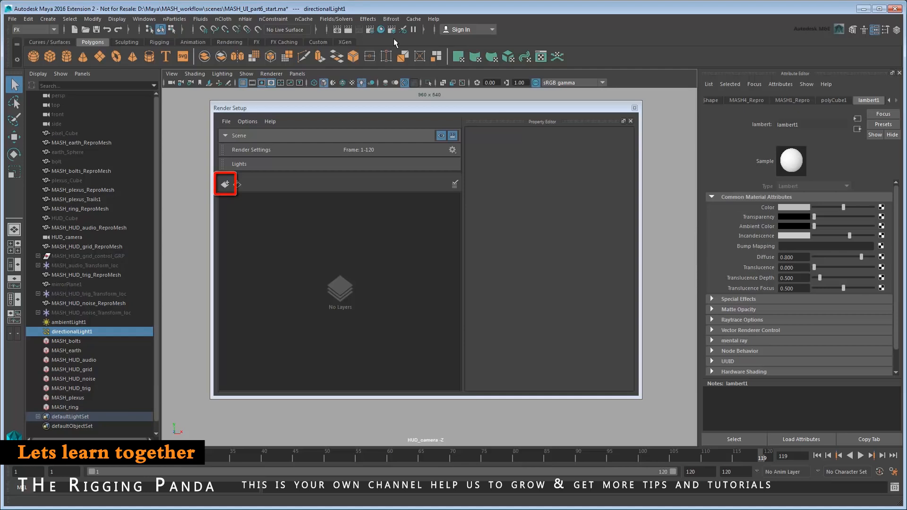
pyautogui.click(225, 184)
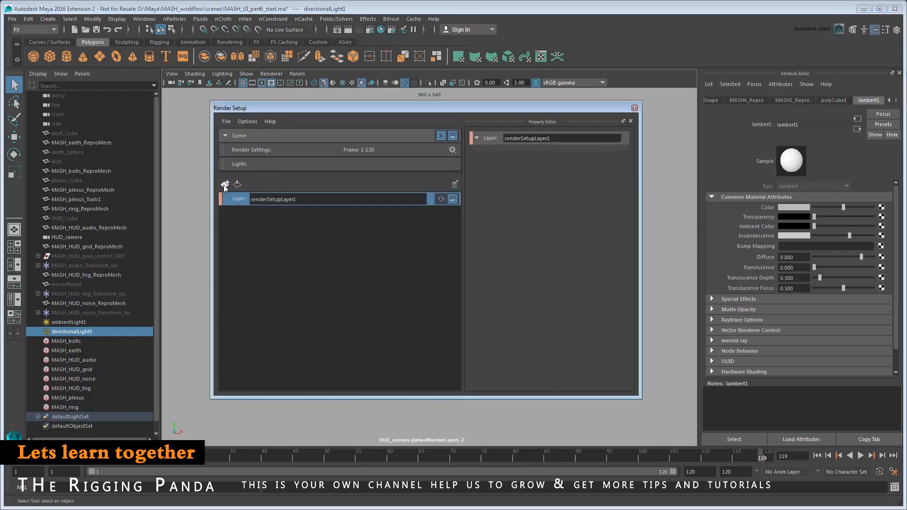
pyautogui.hotkey('ctrl', 'a')
pyautogui.write('earth_LYR')
pyautogui.press('Return')
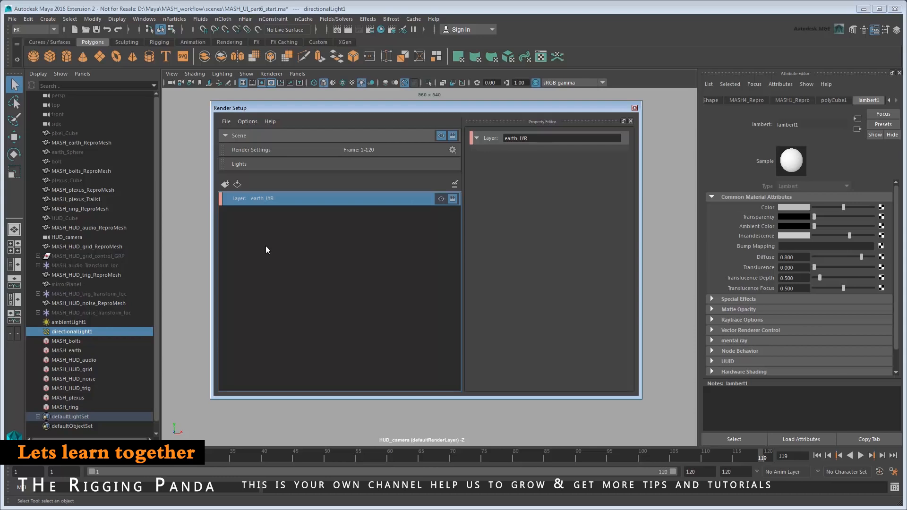
# Step: Create a collection named MASH_earth_collection in the earth_LYR layer
pyautogui.rightClick(277, 199)
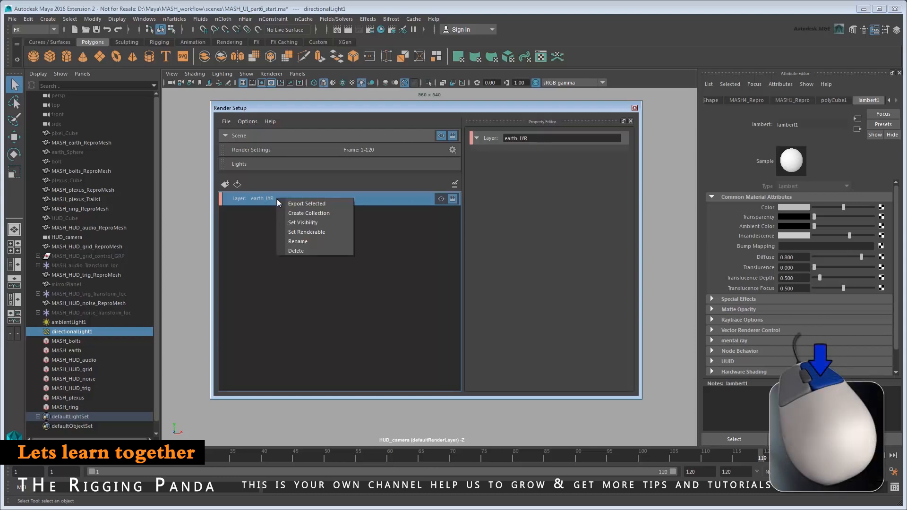
pyautogui.click(336, 214)
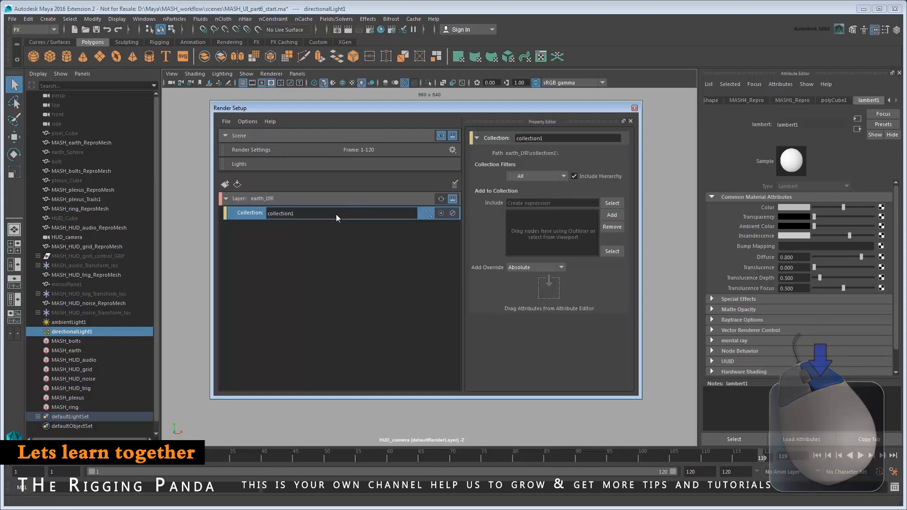
pyautogui.write('MASH_e')
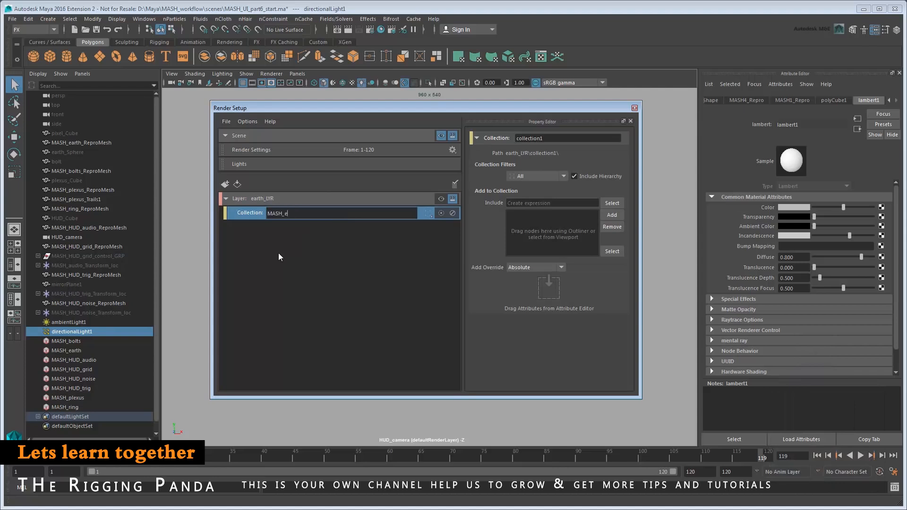
pyautogui.write('arth_collection')
pyautogui.press('Return')
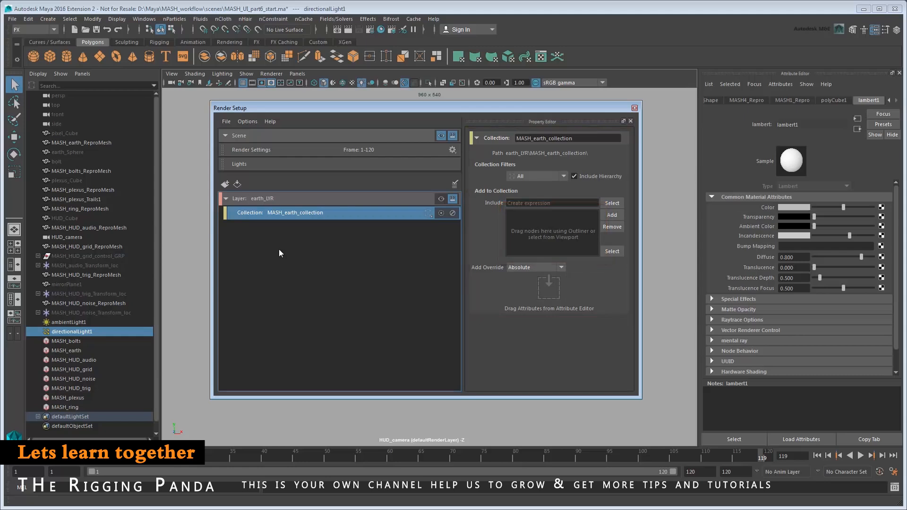
# Step: Add MASH_earth_ReproMesh to MASH_earth_collection with Include Hierarchy turned off, and move Render Setup clear of the globe
pyautogui.click(97, 143)
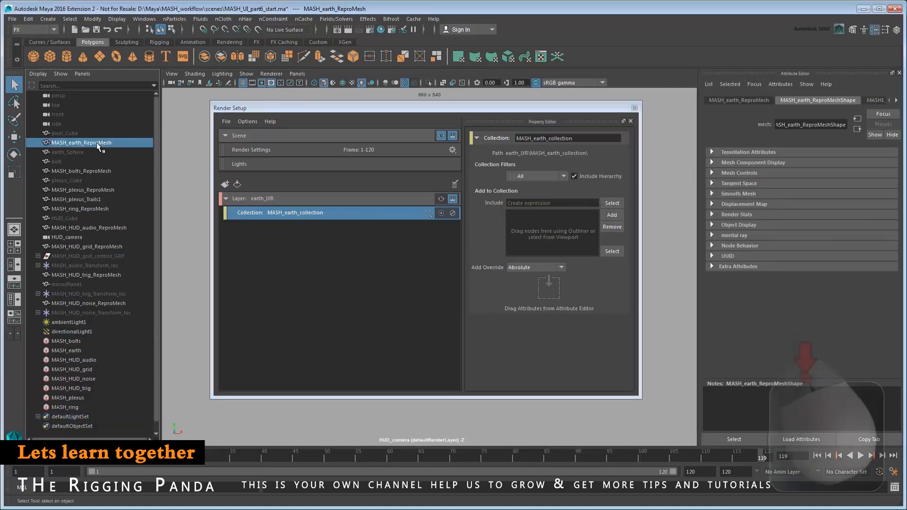
pyautogui.moveTo(96, 143); pyautogui.dragTo(540, 239)
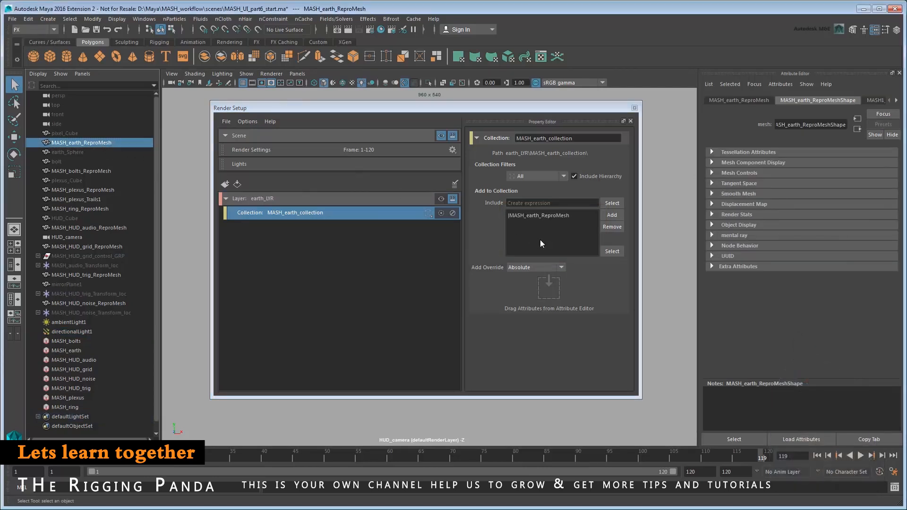
pyautogui.click(574, 176)
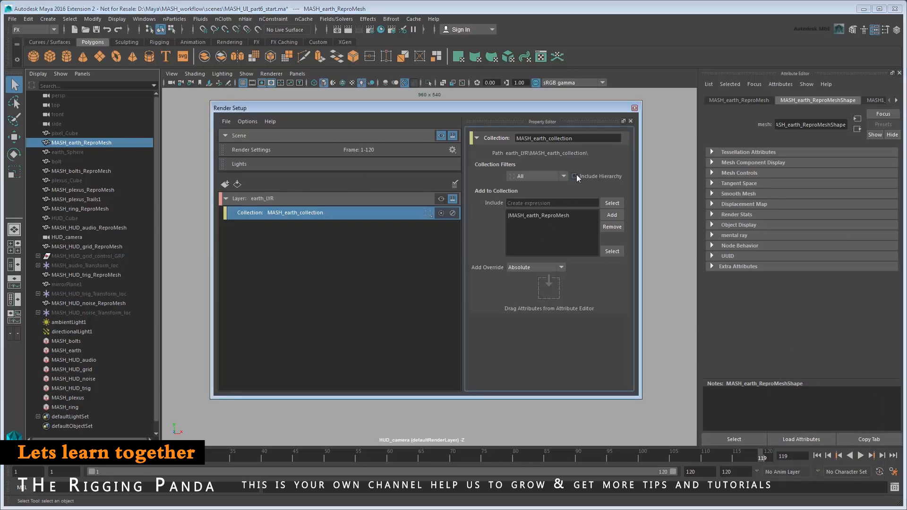
pyautogui.moveTo(398, 107); pyautogui.dragTo(662, 117)
pyautogui.moveTo(475, 269); pyautogui.dragTo(578, 260)
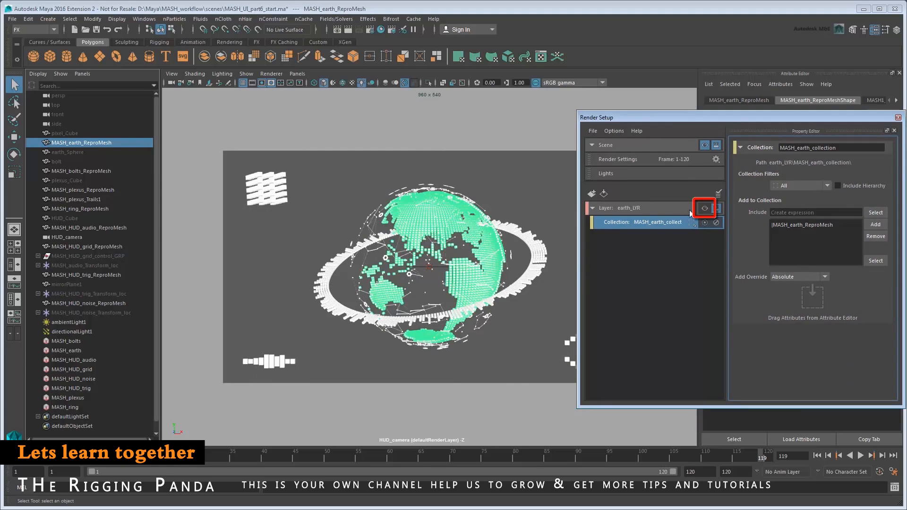
# Step: Preview earth_LYR in isolation, switch back to the full scene, and add a render layer named bolts_LYR
pyautogui.click(706, 208)
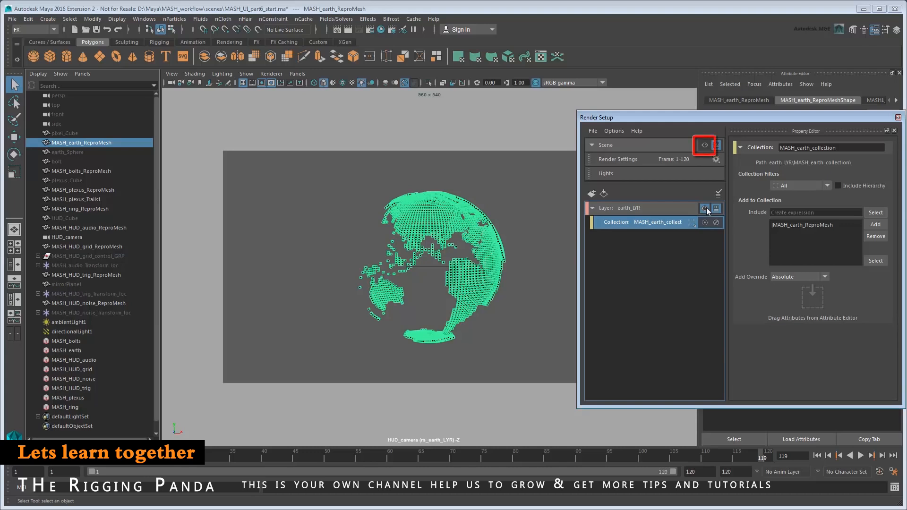
pyautogui.click(705, 145)
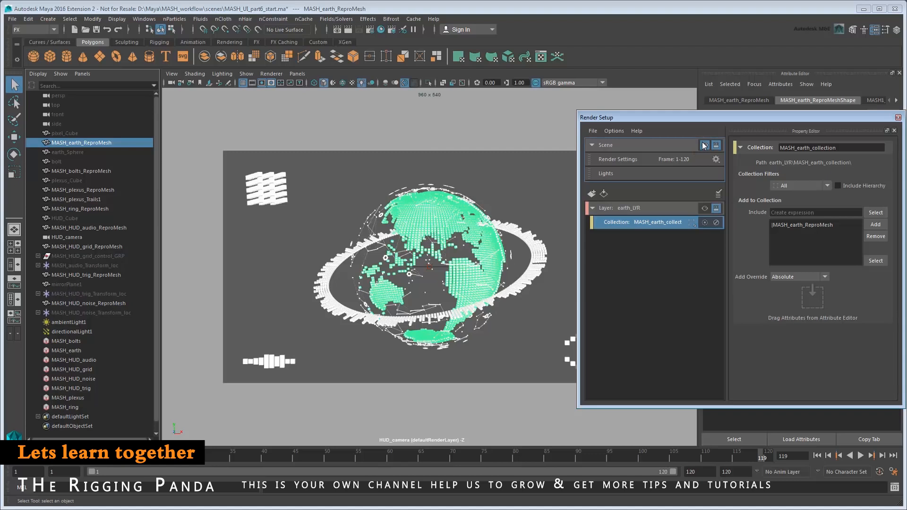
pyautogui.click(592, 194)
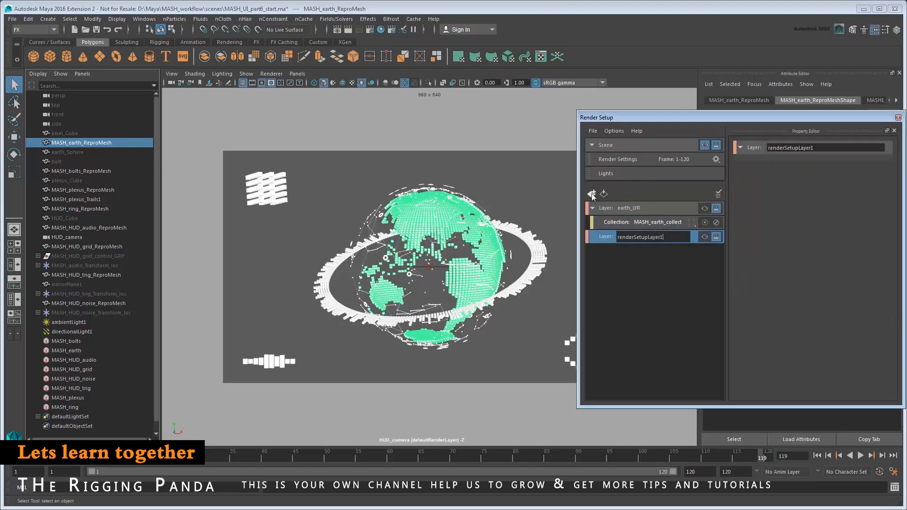
pyautogui.moveTo(663, 236); pyautogui.dragTo(607, 238)
pyautogui.write('bolts_LYR')
pyautogui.press('Return')
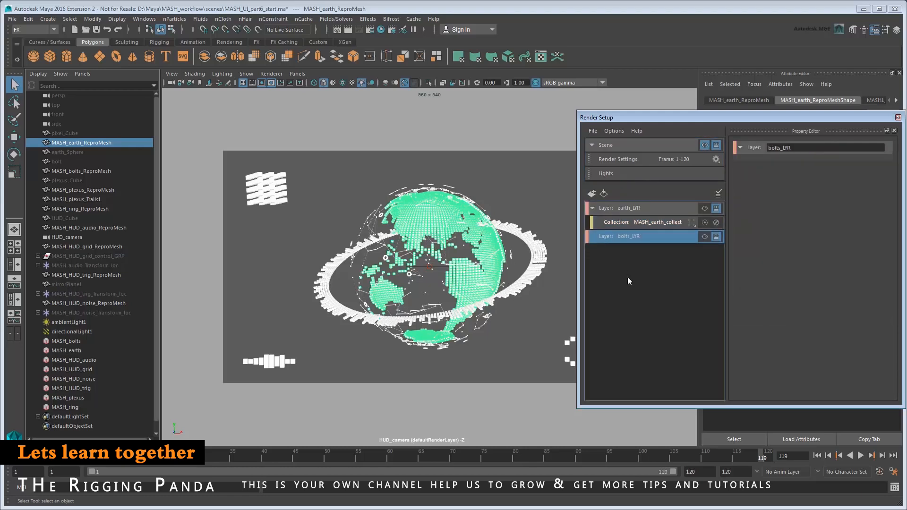
# Step: Create a collection named MASH_bolts_collection in the bolts_LYR layer
pyautogui.rightClick(625, 237)
pyautogui.click(642, 252)
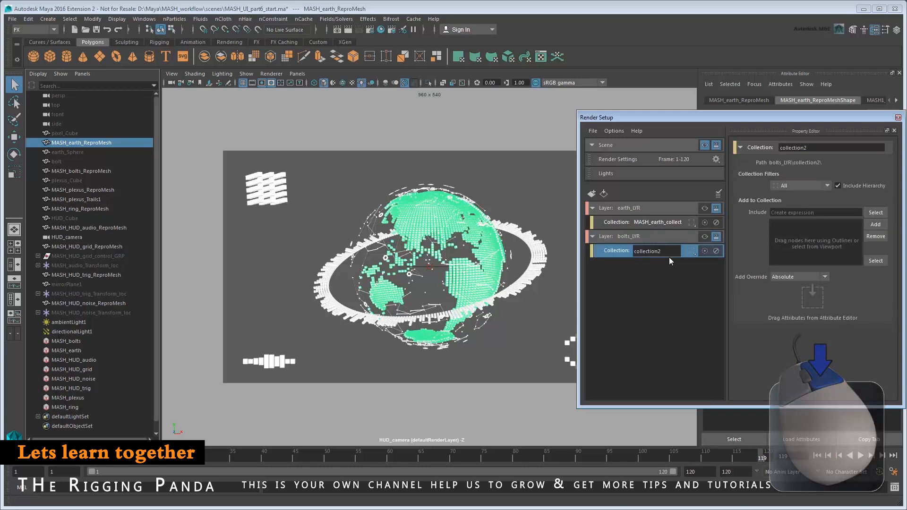
pyautogui.moveTo(670, 251); pyautogui.dragTo(635, 251)
pyautogui.write('MASH_bolts_collection')
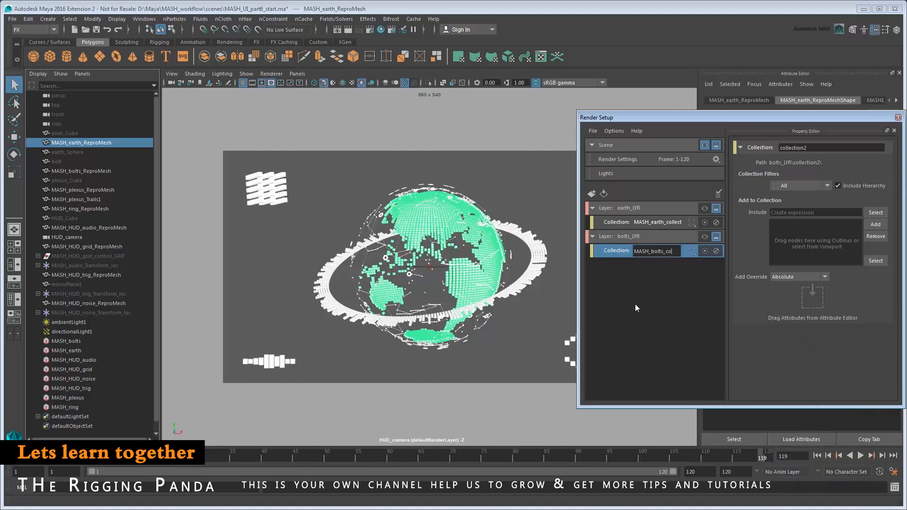
pyautogui.press('Return')
# Step: Add MASH_bolts_ReproMesh to MASH_bolts_collection with Include Hierarchy turned off, and preview the bolts and earth layers before returning to the full scene
pyautogui.moveTo(93, 171); pyautogui.dragTo(813, 242, button='middle')
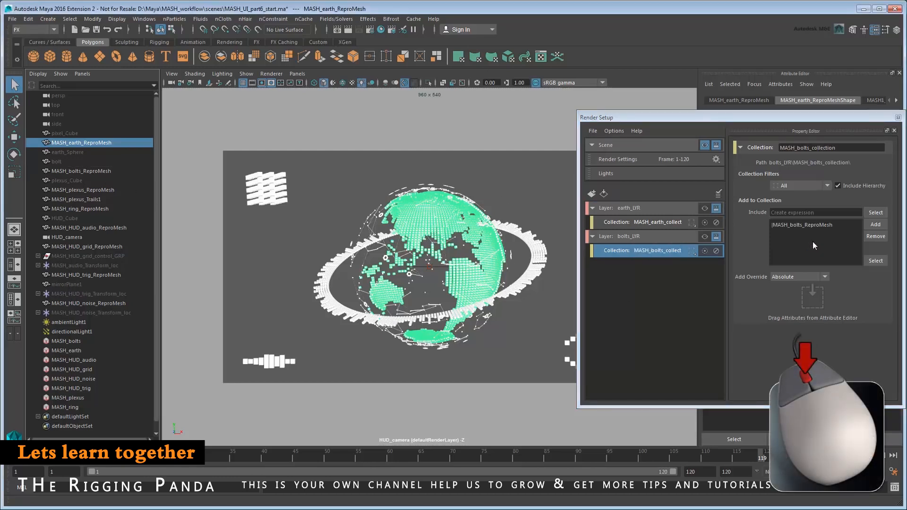
pyautogui.click(851, 186)
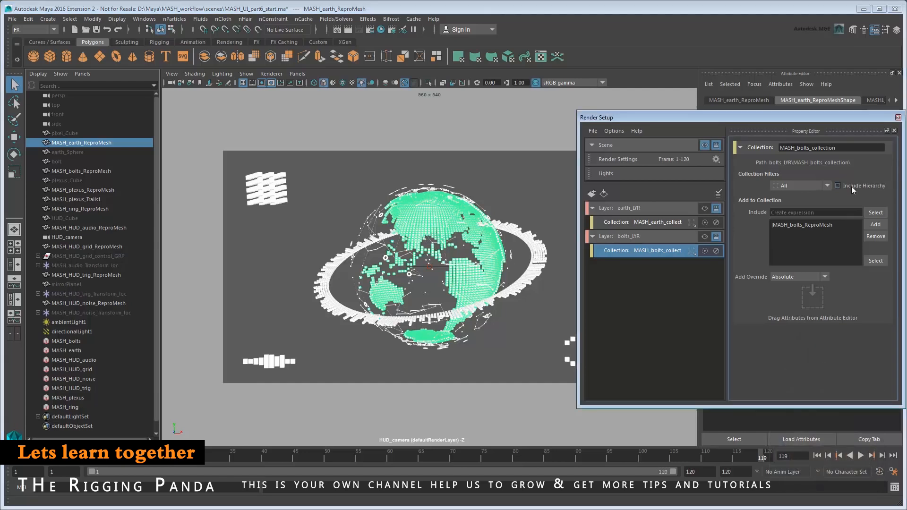
pyautogui.click(704, 237)
pyautogui.click(704, 208)
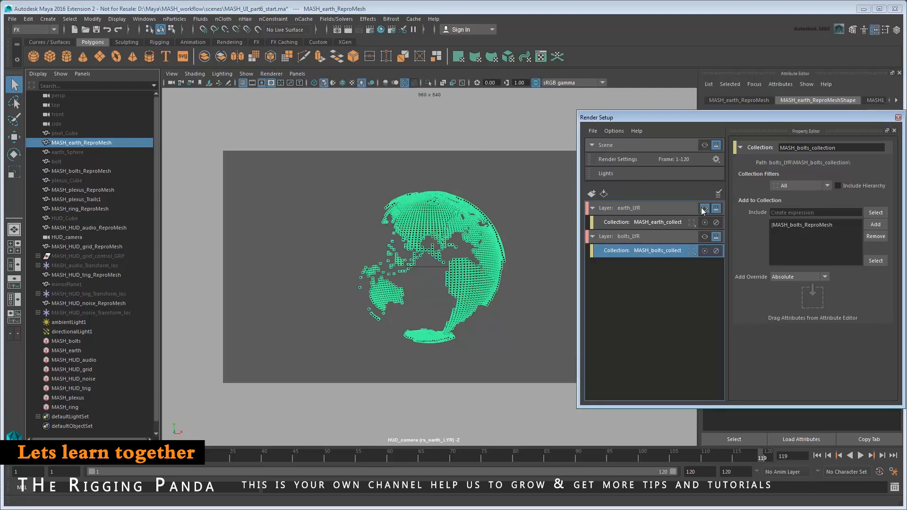
pyautogui.click(705, 145)
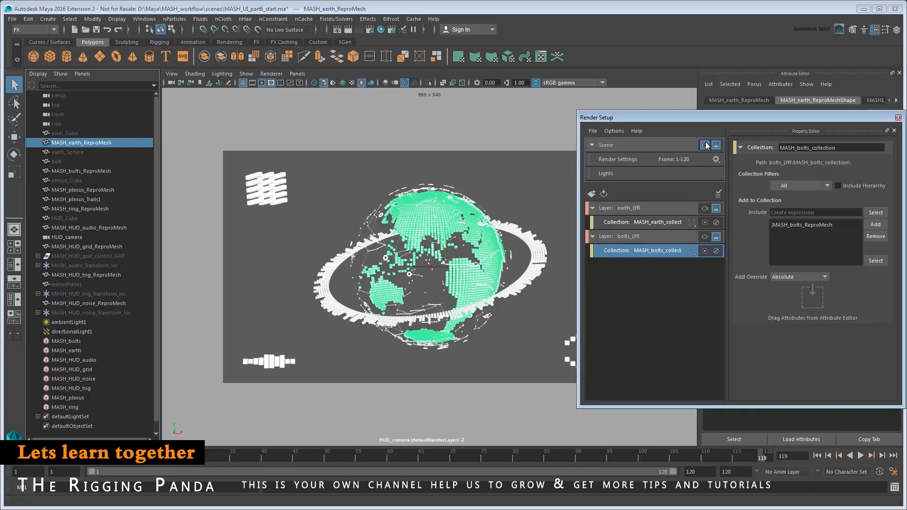
# Step: Create a render layer named plexus_LYR containing a collection named MASH_plexus_collection
pyautogui.click(591, 193)
pyautogui.write('plexus_')
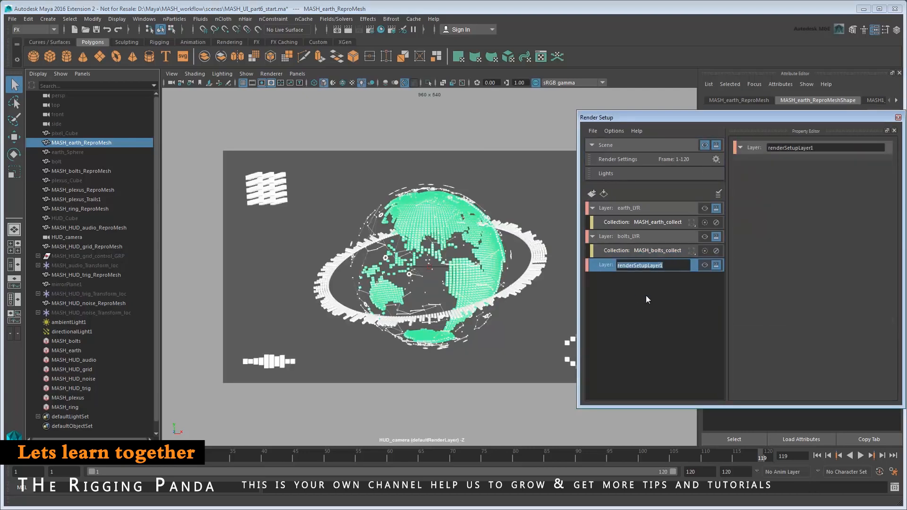
pyautogui.write('LYR')
pyautogui.press('Return')
pyautogui.rightClick(646, 266)
pyautogui.click(669, 278)
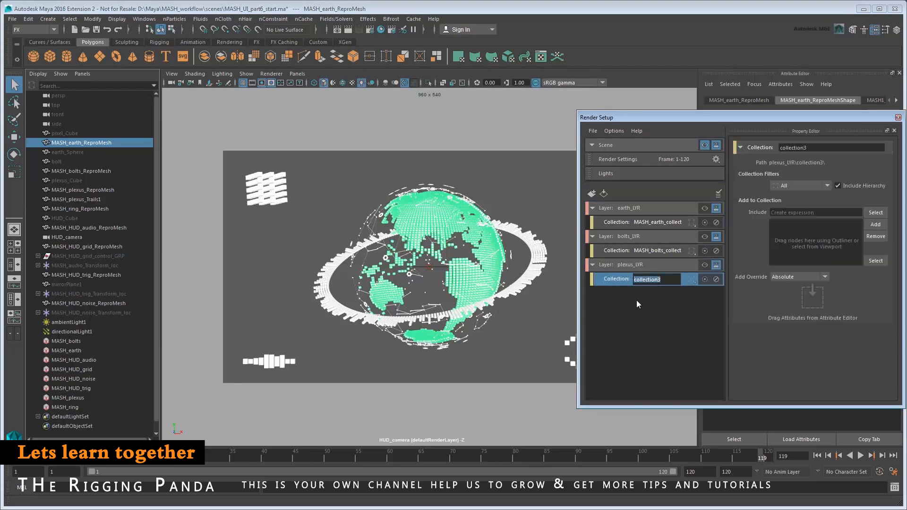
pyautogui.write('MASH_plexus_collection')
pyautogui.press('Return')
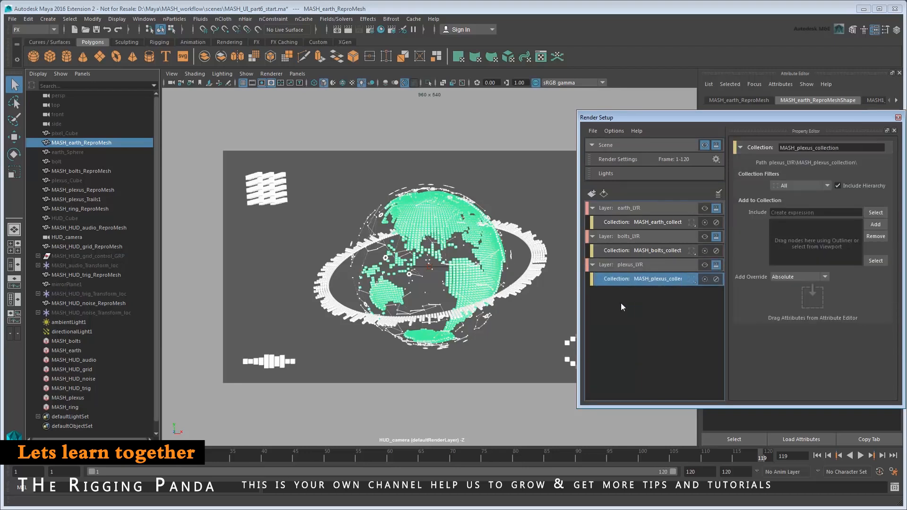
# Step: Add MASH_plexus_ReproMesh and MASH_plexus_Trails1 to MASH_plexus_collection with Include Hierarchy turned off, and preview plexus_LYR before returning to the full scene
pyautogui.click(98, 189)
pyautogui.keyDown('ctrl'); pyautogui.click(100, 200); pyautogui.keyUp('ctrl')
pyautogui.moveTo(99, 197); pyautogui.dragTo(790, 239)
pyautogui.click(858, 185)
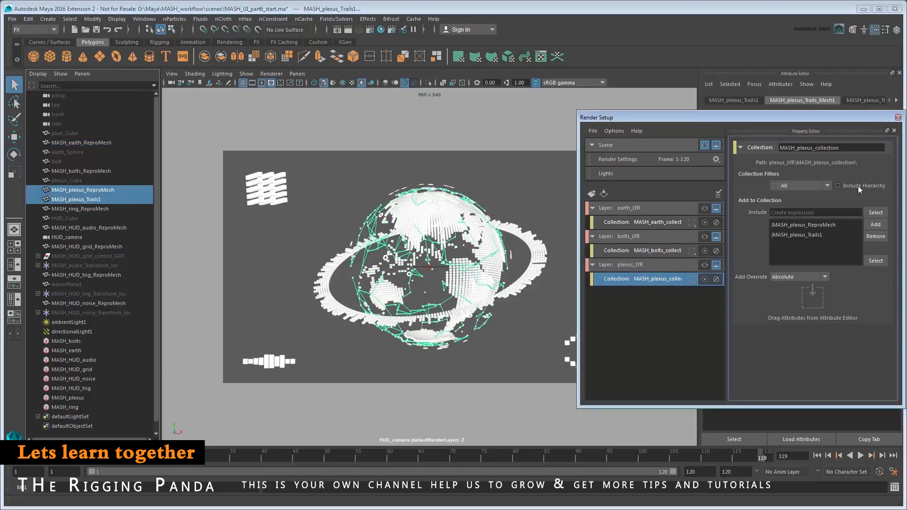
pyautogui.click(704, 265)
pyautogui.click(705, 145)
# Step: Create a render layer named ring_LYR containing a collection named MASH_ring_collection
pyautogui.click(591, 193)
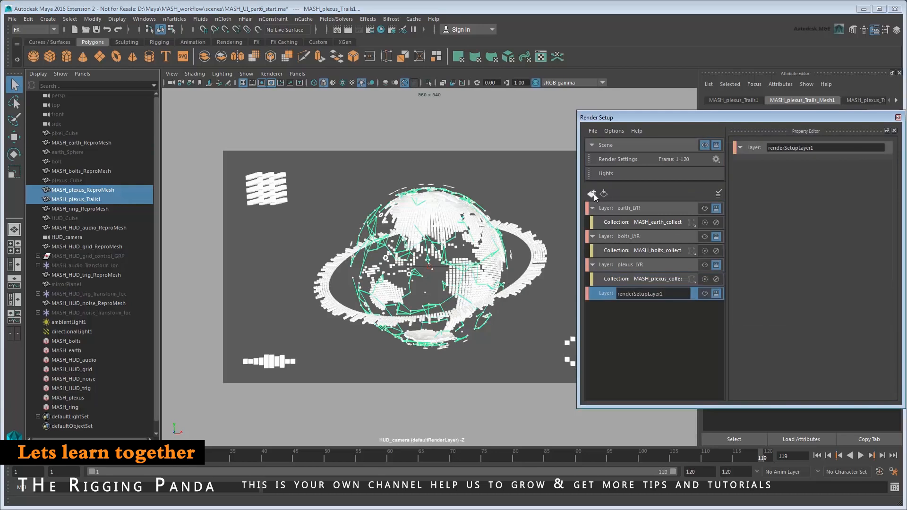
pyautogui.write('ring_LYR')
pyautogui.press('Return')
pyautogui.rightClick(633, 294)
pyautogui.click(652, 298)
pyautogui.write('MASH_ring_collection')
pyautogui.press('Return')
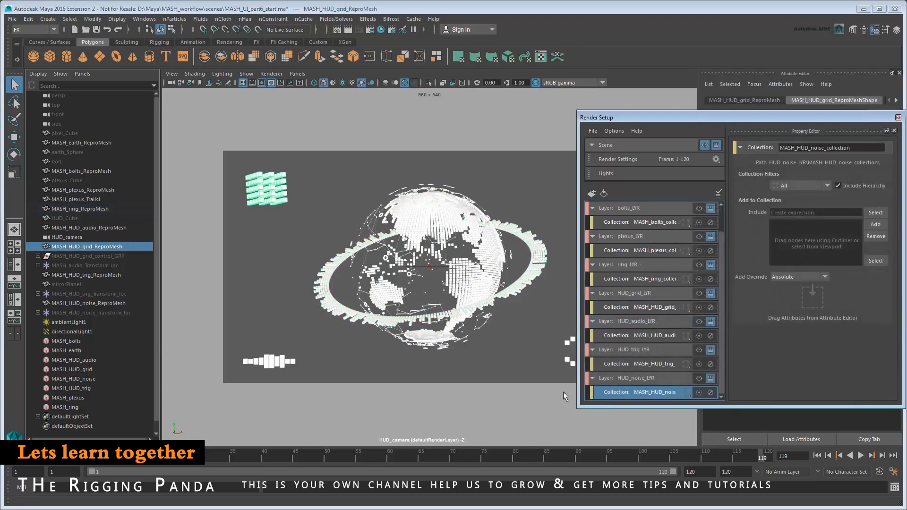
# Step: Add MASH_HUD_noise_ReproMesh to MASH_HUD_noise_collection with Include Hierarchy turned off, and narrow Render Setup and move it clear of the camera view
pyautogui.moveTo(109, 304); pyautogui.dragTo(822, 234, button='middle')
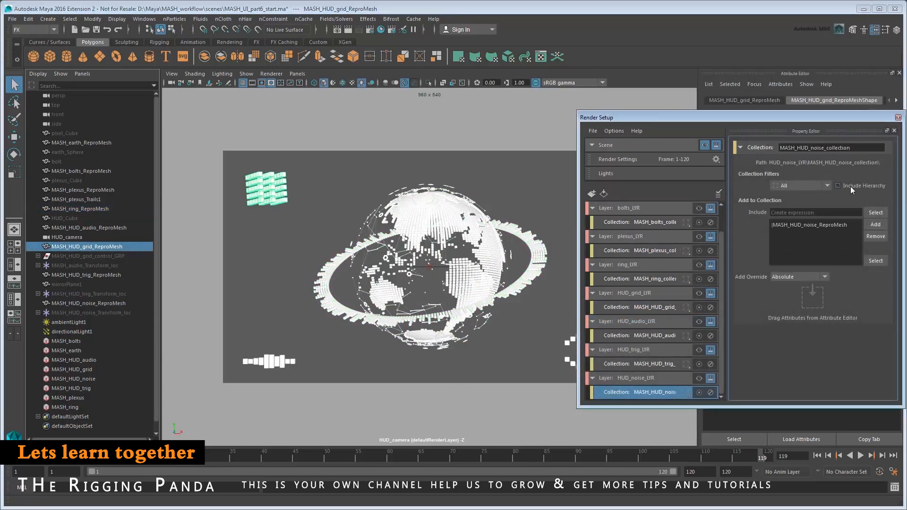
pyautogui.scroll(2, 722, 226)
pyautogui.moveTo(900, 258); pyautogui.dragTo(843, 257)
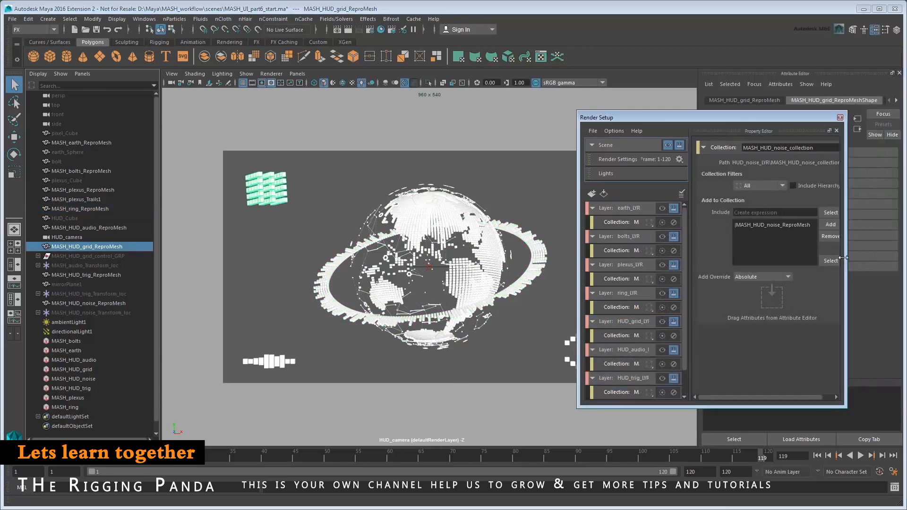
pyautogui.moveTo(630, 120); pyautogui.dragTo(692, 126)
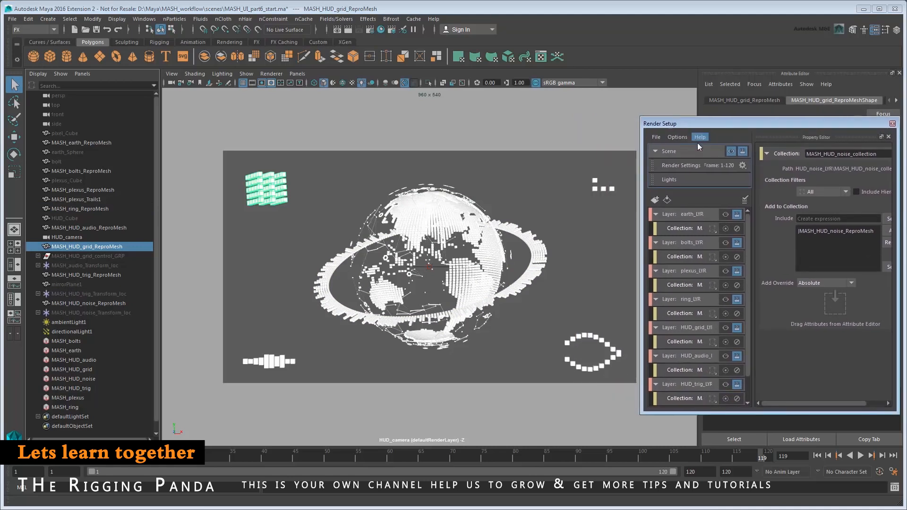
# Step: Preview each render layer in turn, from earth_LYR through HUD_noise_LYR, to examine which elements it contains
pyautogui.click(725, 215)
pyautogui.click(726, 243)
pyautogui.click(726, 271)
pyautogui.click(726, 300)
pyautogui.click(726, 328)
pyautogui.click(726, 356)
pyautogui.click(726, 385)
pyautogui.scroll(-1, 748, 389)
pyautogui.click(726, 385)
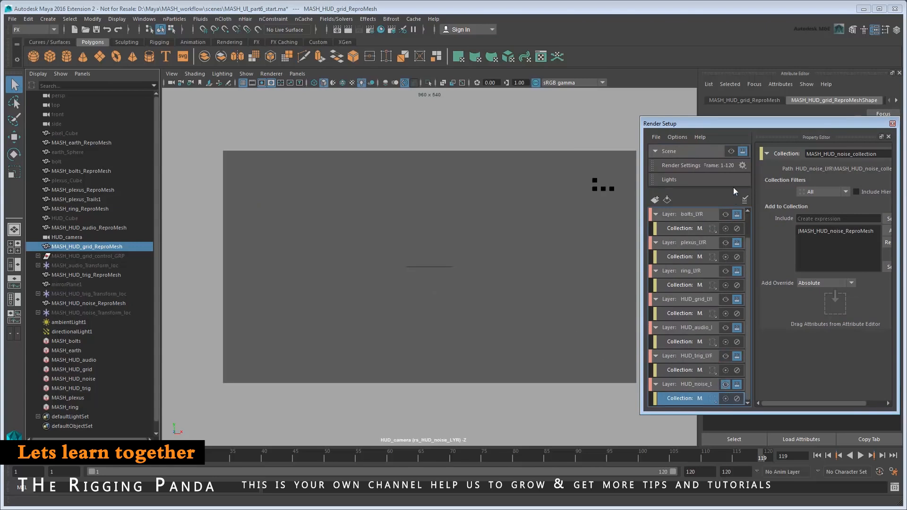
# Step: Make the full scene visible again and close Render Setup
pyautogui.click(731, 151)
pyautogui.moveTo(734, 125); pyautogui.dragTo(445, 113)
pyautogui.moveTo(352, 236); pyautogui.dragTo(253, 247)
pyautogui.click(604, 112)
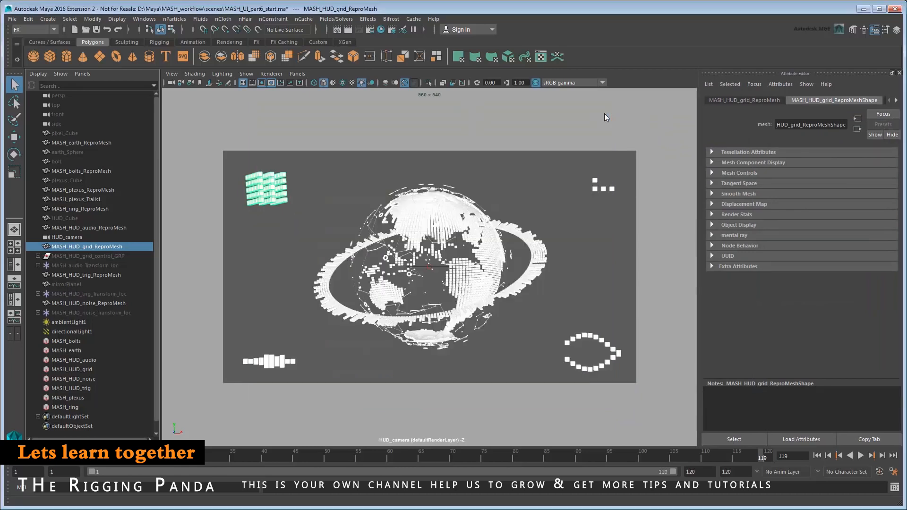
# Step: Create a new project named MASH_UI located in D:/MAYA, keeping the default project folders
pyautogui.click(12, 19)
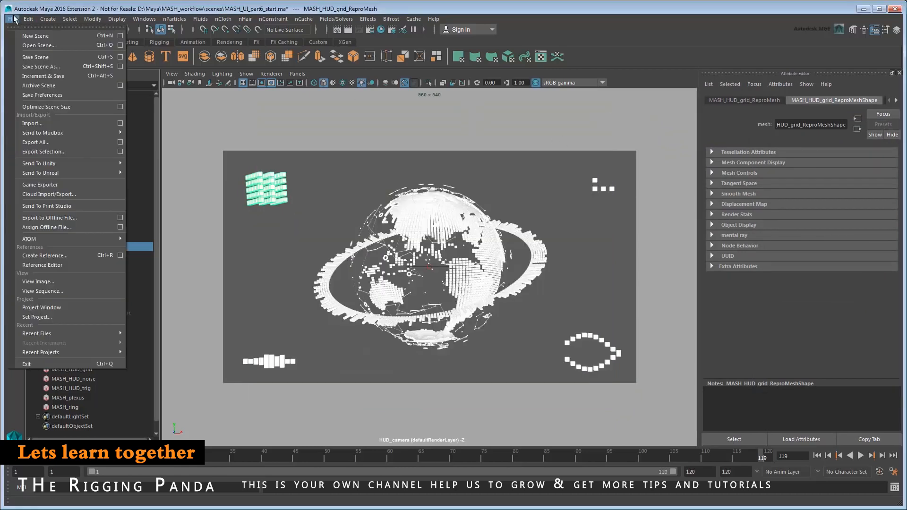
pyautogui.click(49, 308)
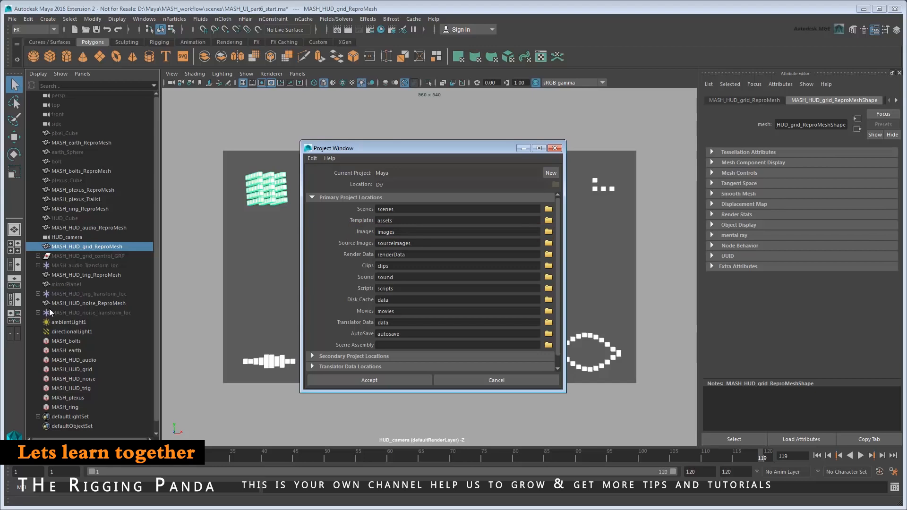
pyautogui.click(549, 174)
pyautogui.doubleClick(477, 172)
pyautogui.write('MASH_UI')
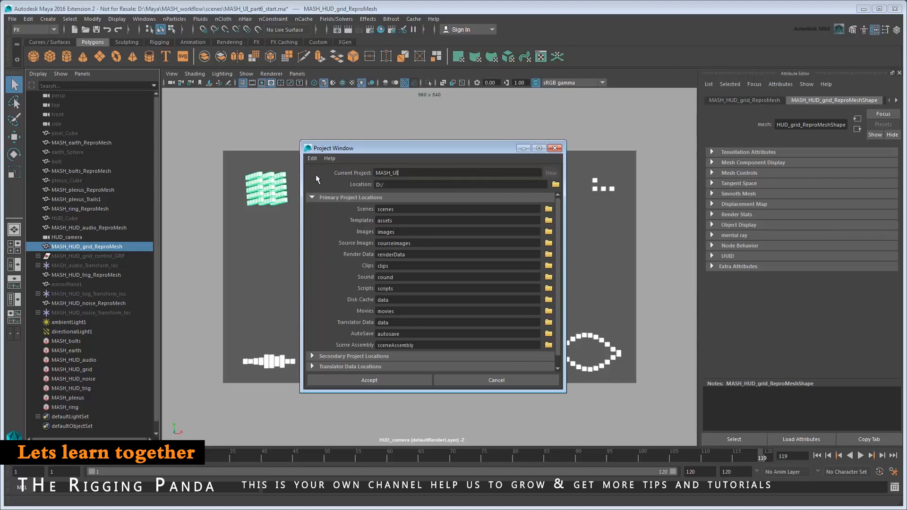
pyautogui.write('MAYA')
pyautogui.click(356, 380)
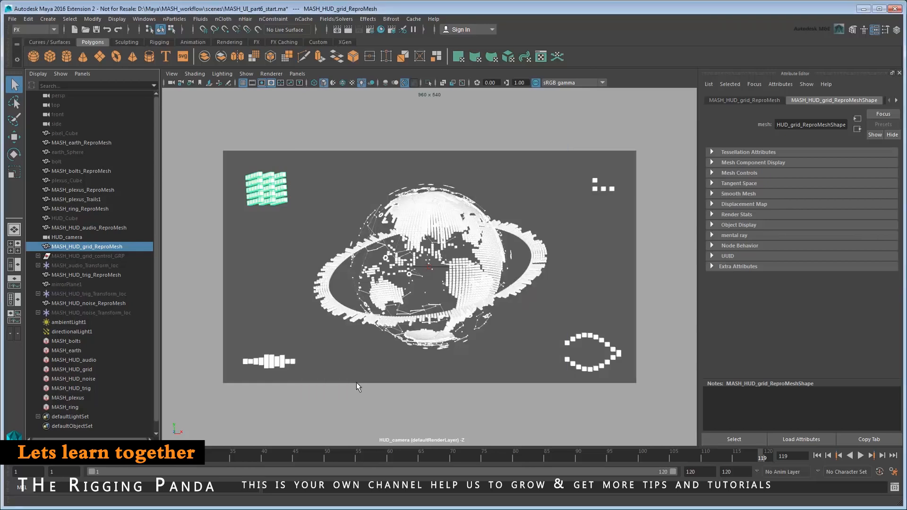
# Step: Switch to the Rendering menu set and start a batch render of the scene
pyautogui.click(44, 27)
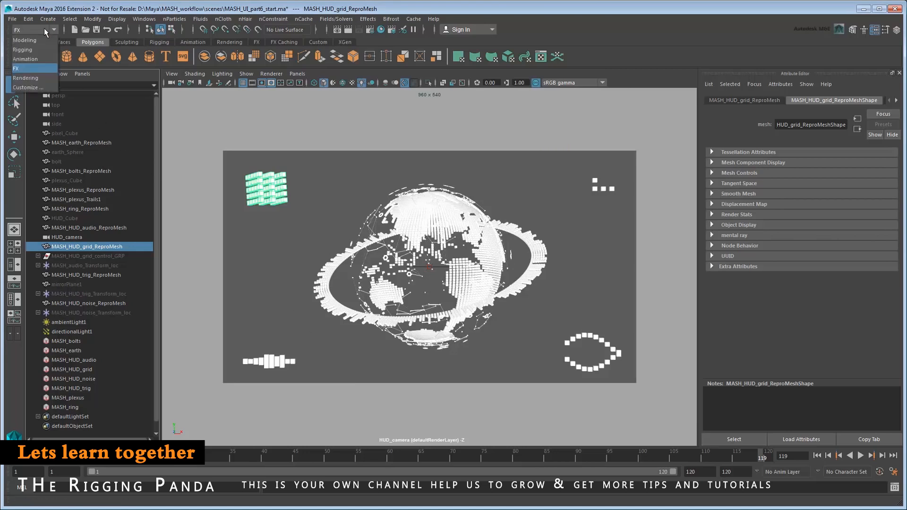
pyautogui.click(31, 82)
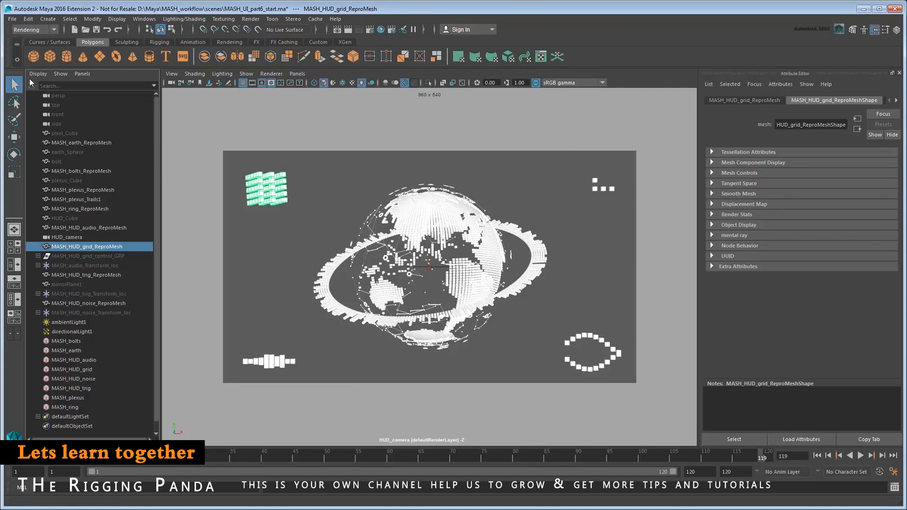
pyautogui.click(248, 19)
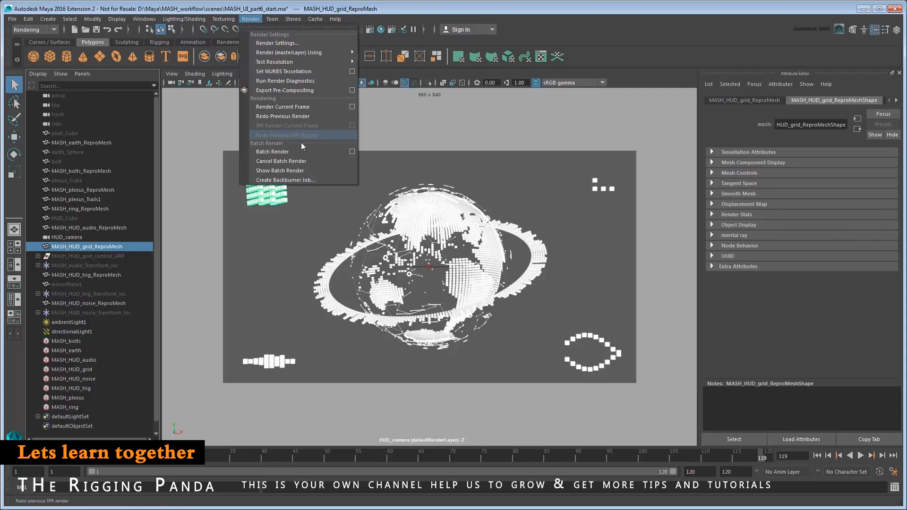
pyautogui.click(316, 151)
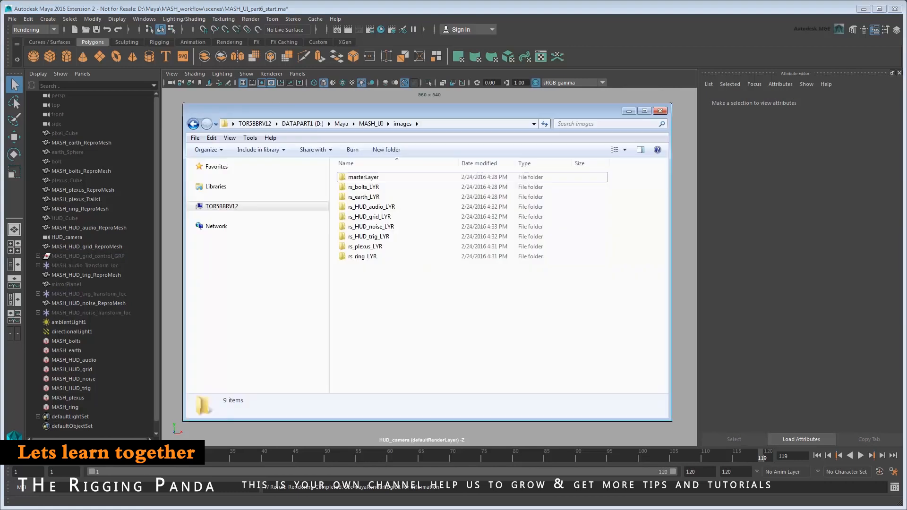
# Step: In Windows Explorer, examine the rendered PNG frames in the masterLayer and rs_ring_LYR image folders
pyautogui.doubleClick(362, 177)
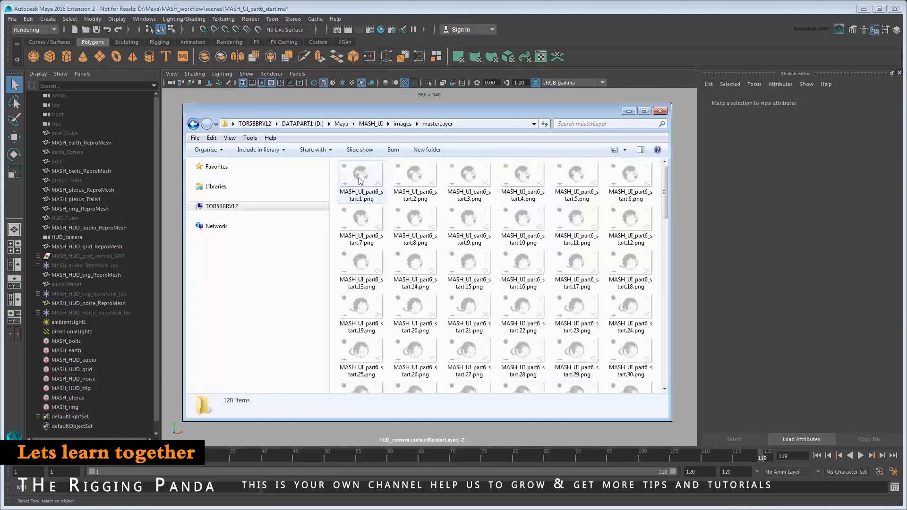
pyautogui.scroll(-10, 360, 178)
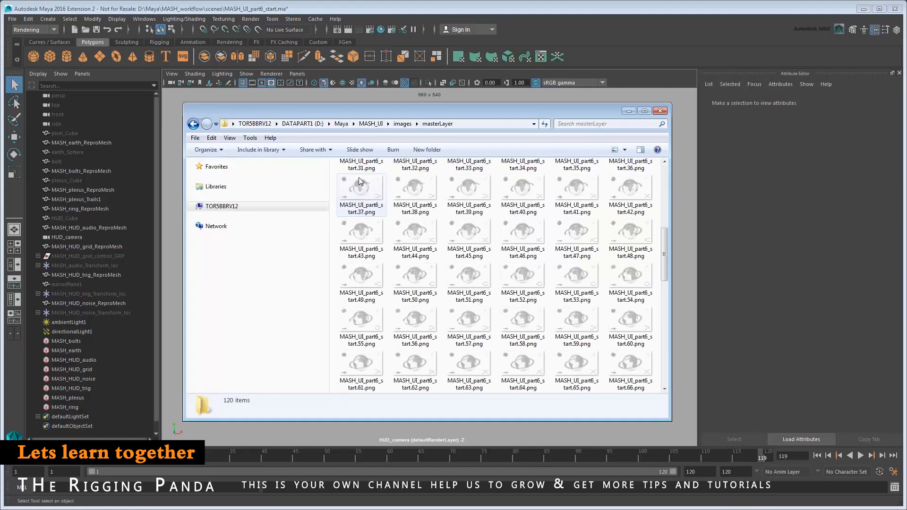
pyautogui.click(399, 125)
pyautogui.doubleClick(363, 257)
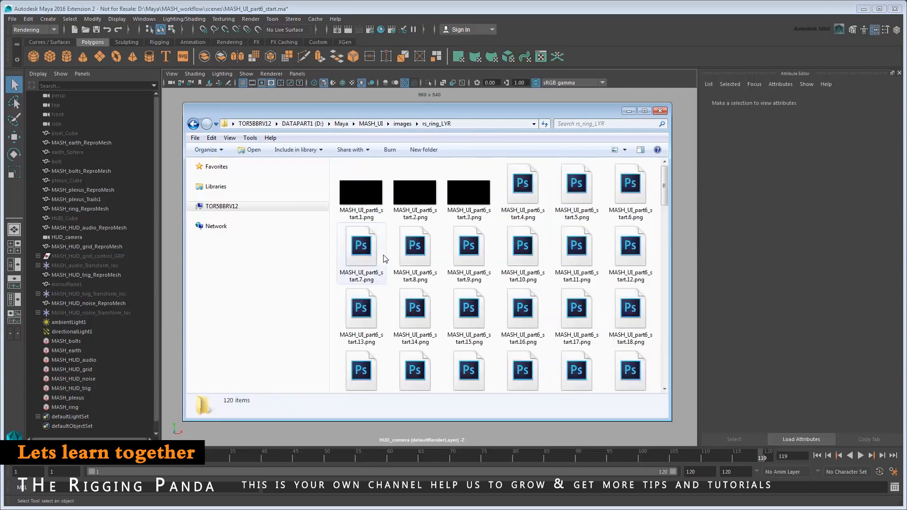
pyautogui.scroll(-5, 370, 214)
pyautogui.scroll(-5, 370, 213)
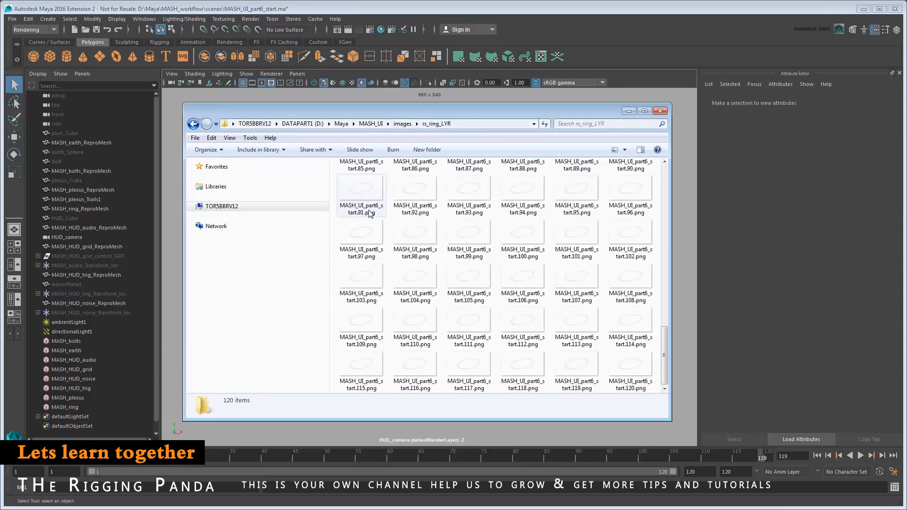
pyautogui.scroll(10, 370, 213)
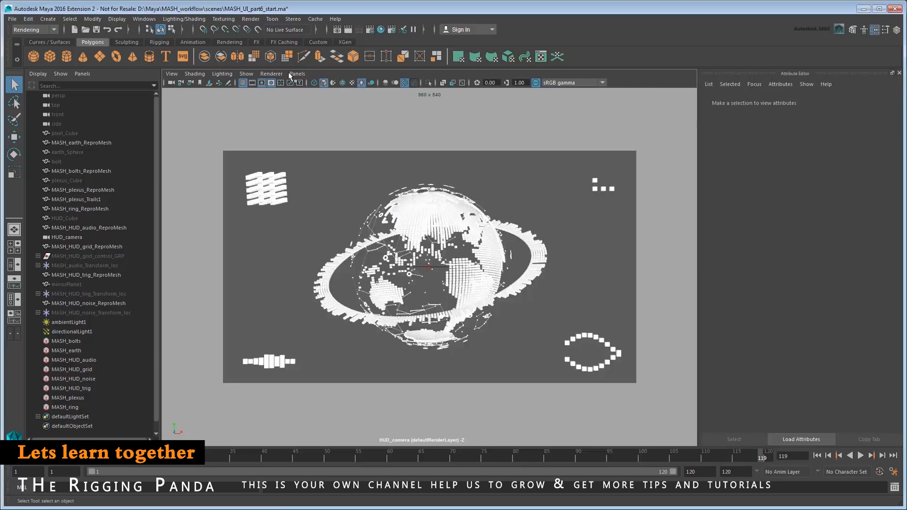
# Step: Play back the rendered sequence in the rs_bolts_LYR images folder, starting from MASH_UI_part6_start.1.png
pyautogui.click(629, 111)
pyautogui.click(18, 20)
pyautogui.click(52, 281)
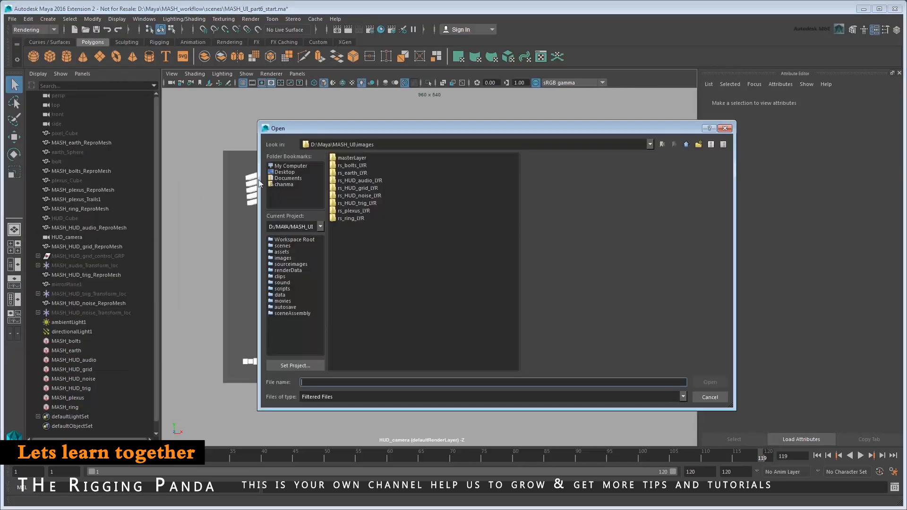
pyautogui.doubleClick(352, 165)
pyautogui.click(367, 160)
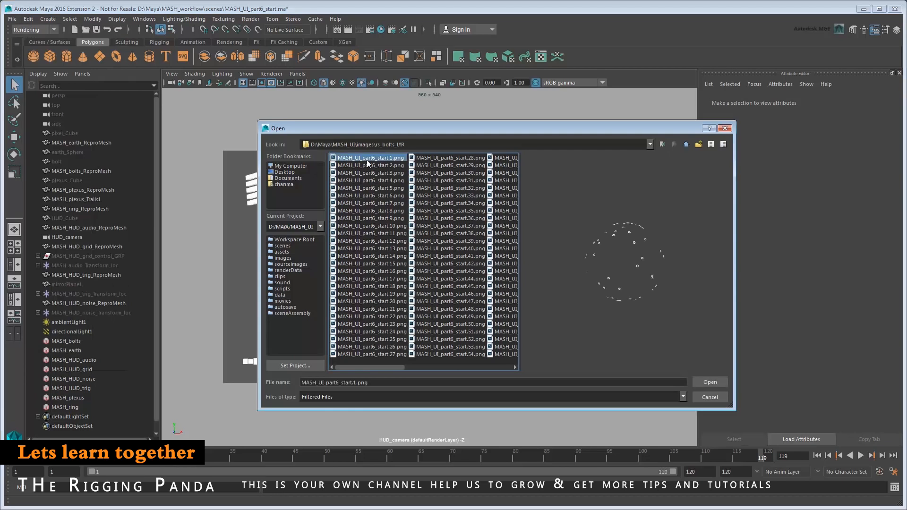
pyautogui.click(704, 383)
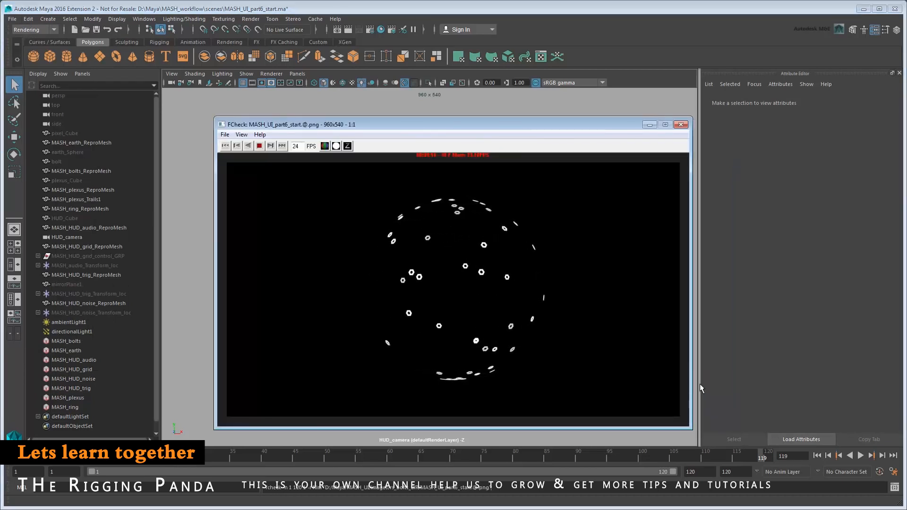
# Step: Load and play the rendered earth layer sequence in FCheck, and close the viewer
pyautogui.click(225, 134)
pyautogui.click(412, 162)
pyautogui.click(402, 162)
pyautogui.click(294, 204)
pyautogui.click(462, 301)
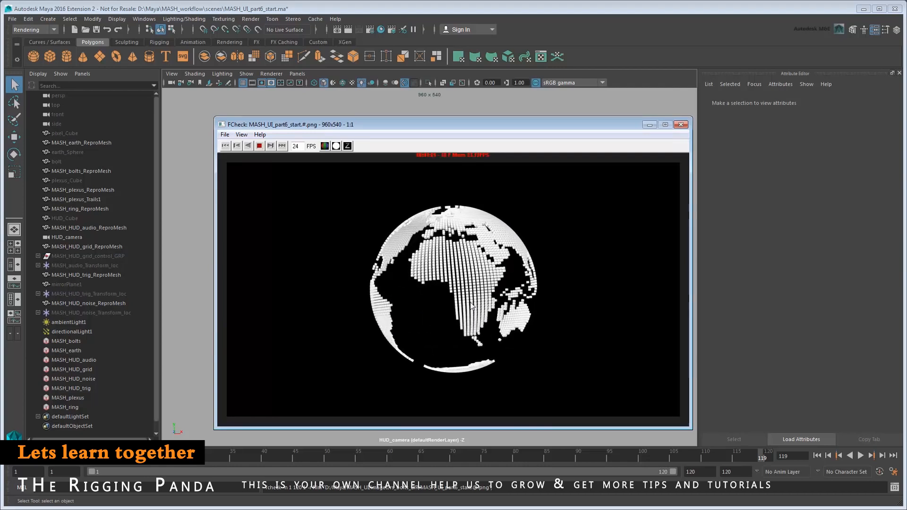
pyautogui.click(683, 125)
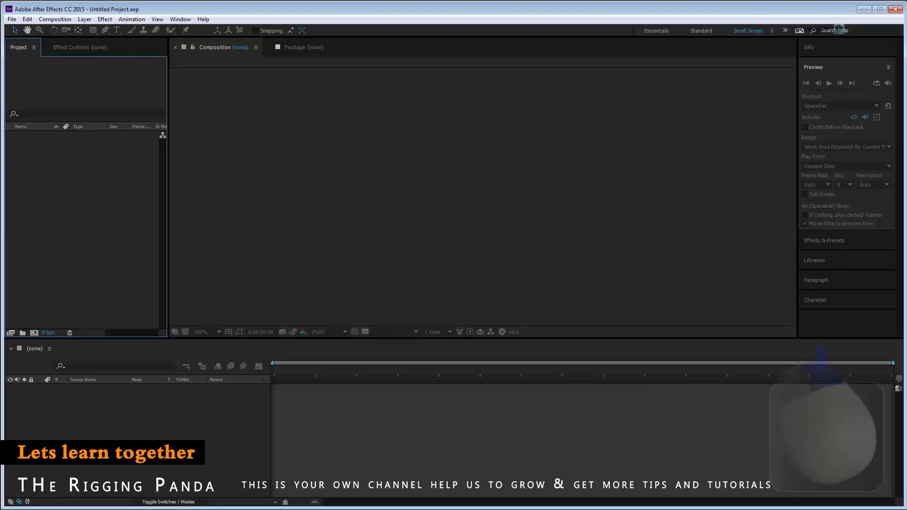
# Step: In After Effects, import the rs_bolts_LYR frames as a PNG sequence and scrub through the footage
pyautogui.rightClick(67, 145)
pyautogui.moveTo(91, 195)
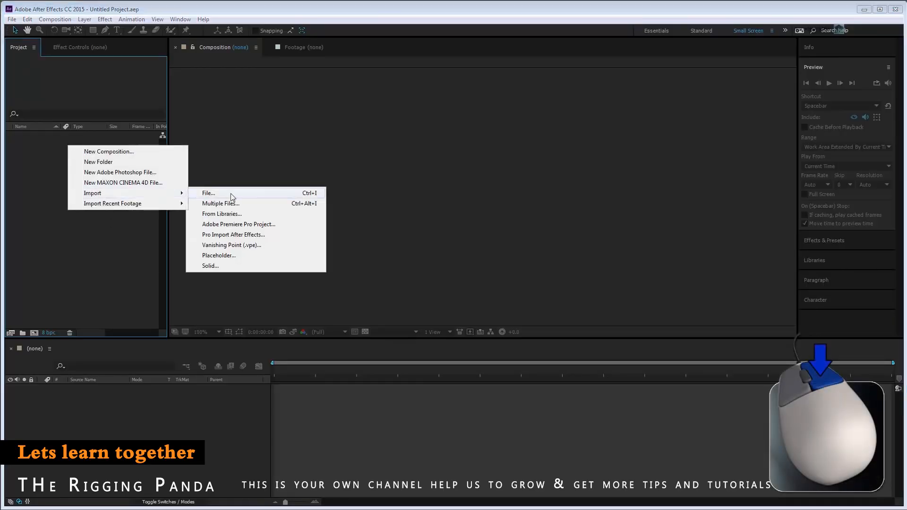
pyautogui.click(229, 193)
pyautogui.doubleClick(334, 151)
pyautogui.click(370, 115)
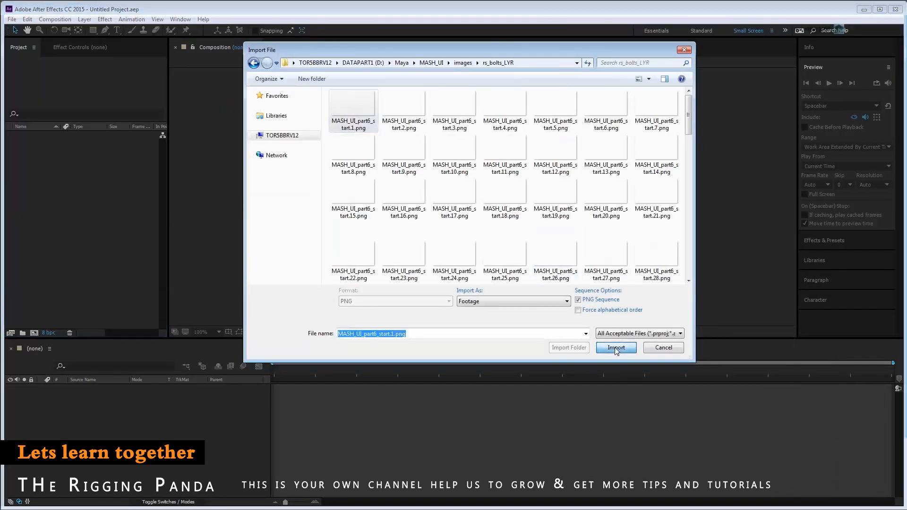
pyautogui.click(617, 348)
pyautogui.doubleClick(29, 135)
pyautogui.moveTo(173, 312); pyautogui.dragTo(689, 313)
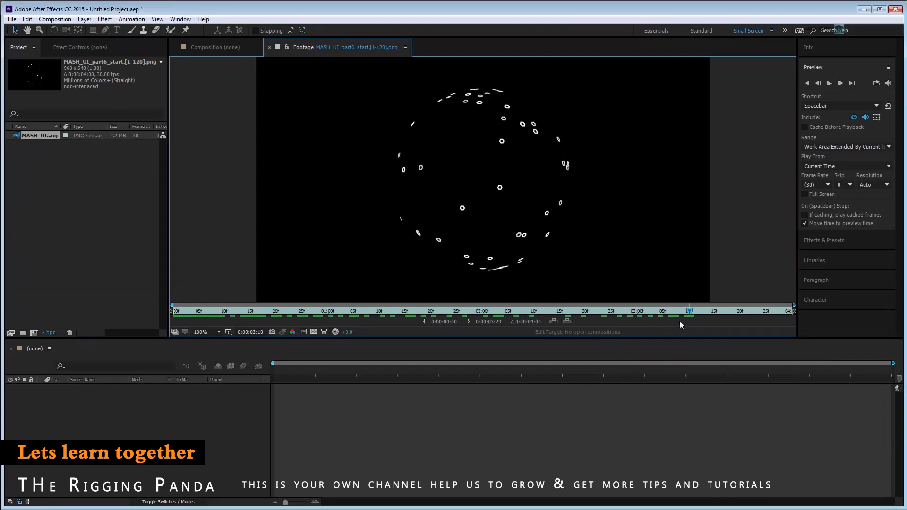
# Step: Import the rs_earth_LYR frames into the project as a PNG sequence
pyautogui.rightClick(93, 159)
pyautogui.moveTo(126, 208)
pyautogui.click(227, 207)
pyautogui.click(462, 63)
pyautogui.doubleClick(358, 130)
pyautogui.click(361, 112)
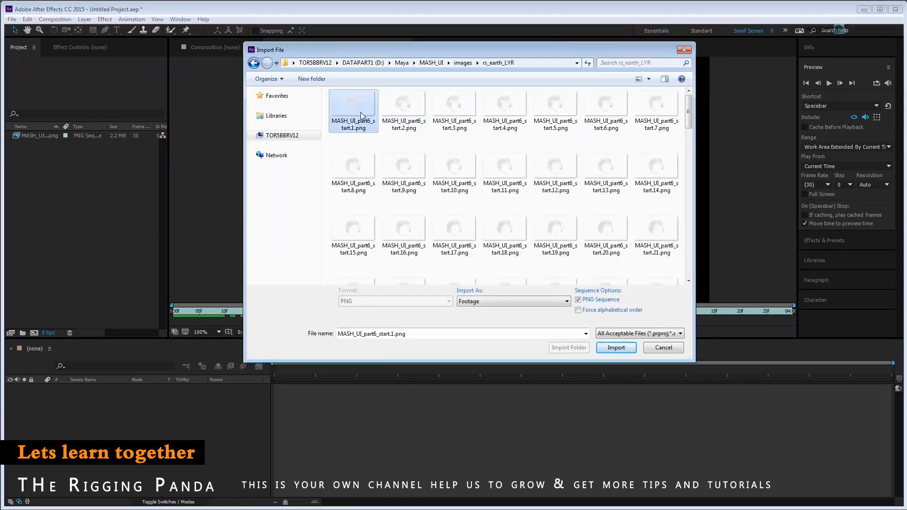
pyautogui.doubleClick(361, 112)
# Step: Import the remaining render layer PNG sequences and play the combined MASH_UI_part6_start composition
pyautogui.rightClick(89, 165)
pyautogui.moveTo(121, 215)
pyautogui.click(244, 218)
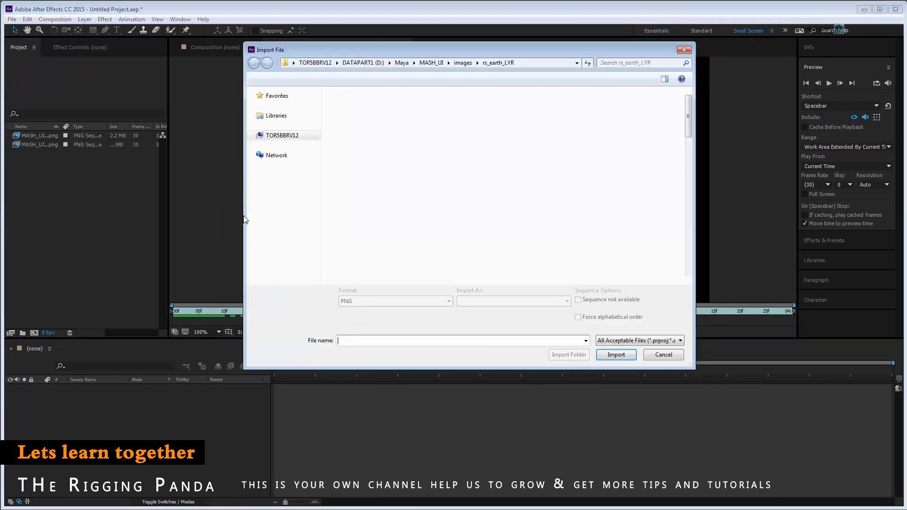
pyautogui.click(458, 63)
pyautogui.doubleClick(366, 127)
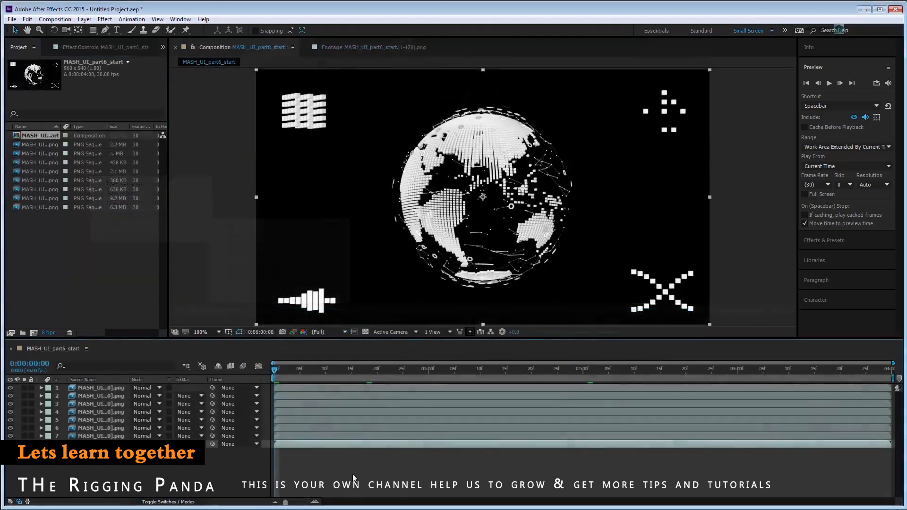
pyautogui.press('space')
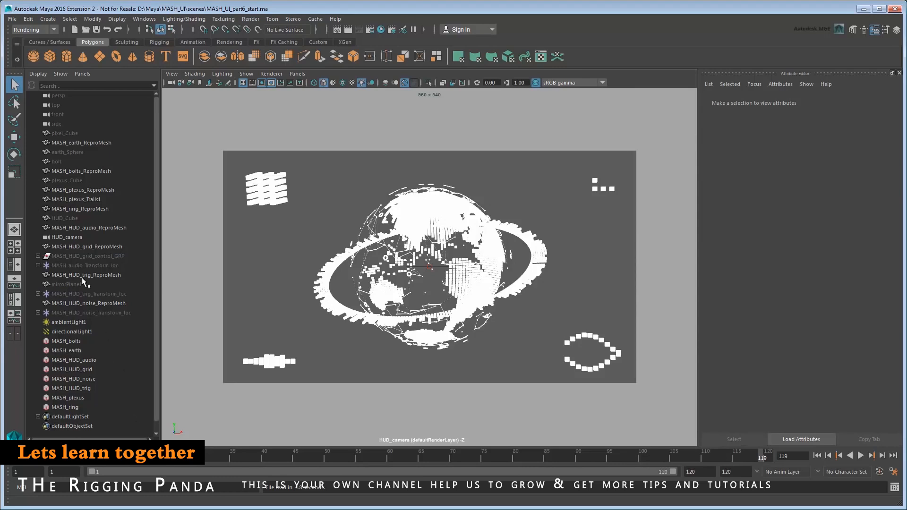
# Step: Back in Maya, unhide earth_Sphere and assign it a new Use Background material
pyautogui.click(62, 152)
pyautogui.hotkey('shift', 'h')
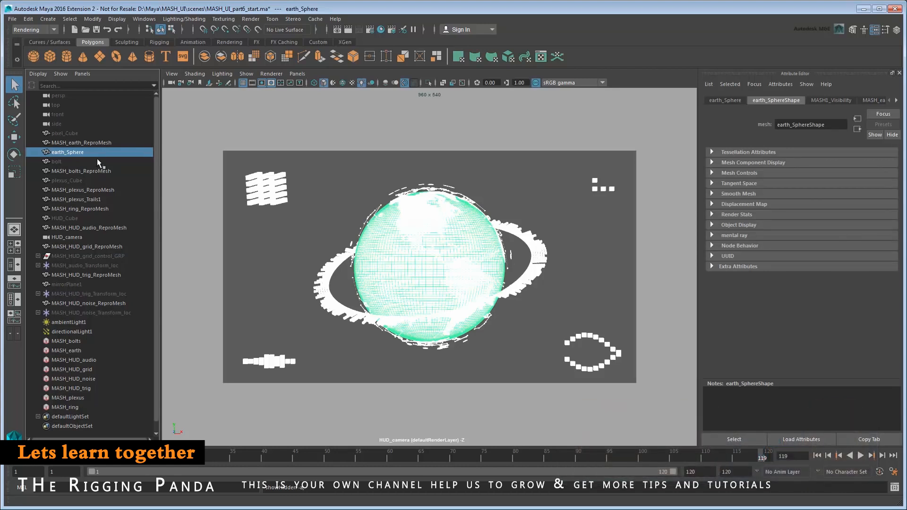
pyautogui.moveTo(465, 204); pyautogui.dragTo(488, 438, button='right')
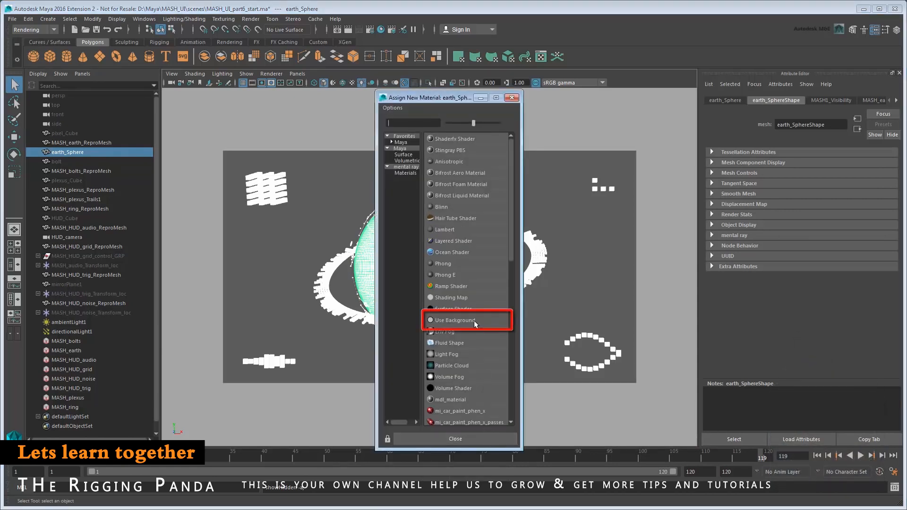
pyautogui.click(481, 320)
pyautogui.click(506, 334)
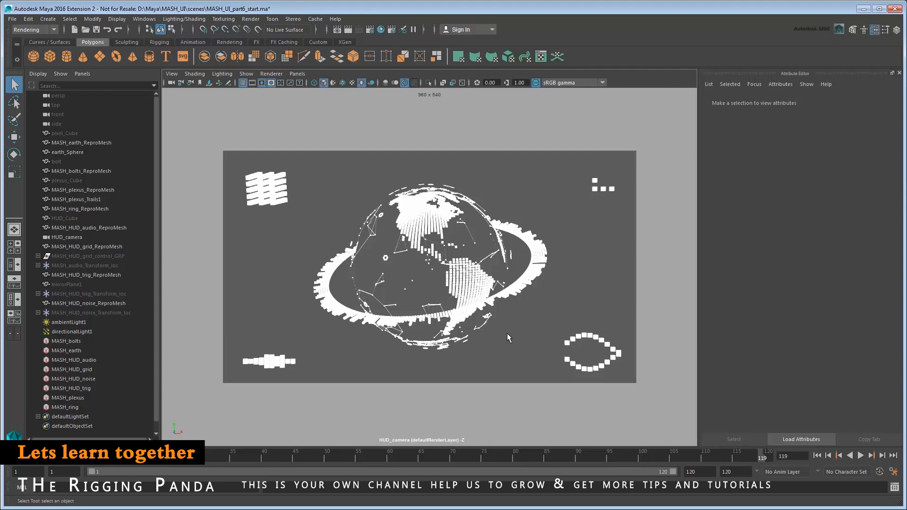
# Step: In Render Setup, make the four HUD layers and the master scene layer non-renderable
pyautogui.click(391, 29)
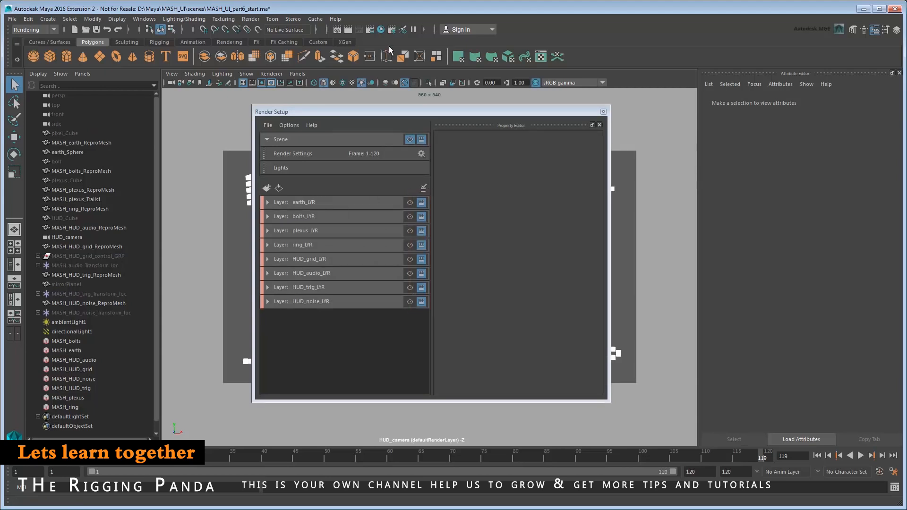
pyautogui.click(421, 259)
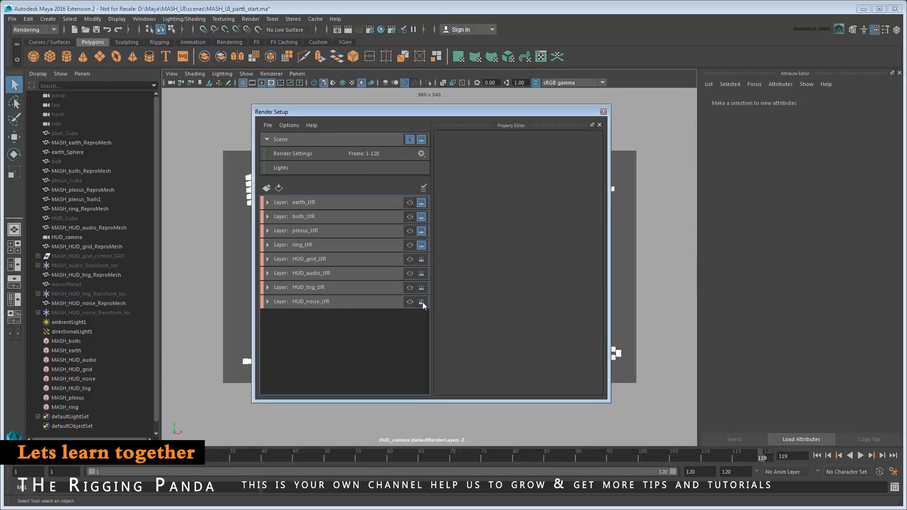
pyautogui.click(421, 140)
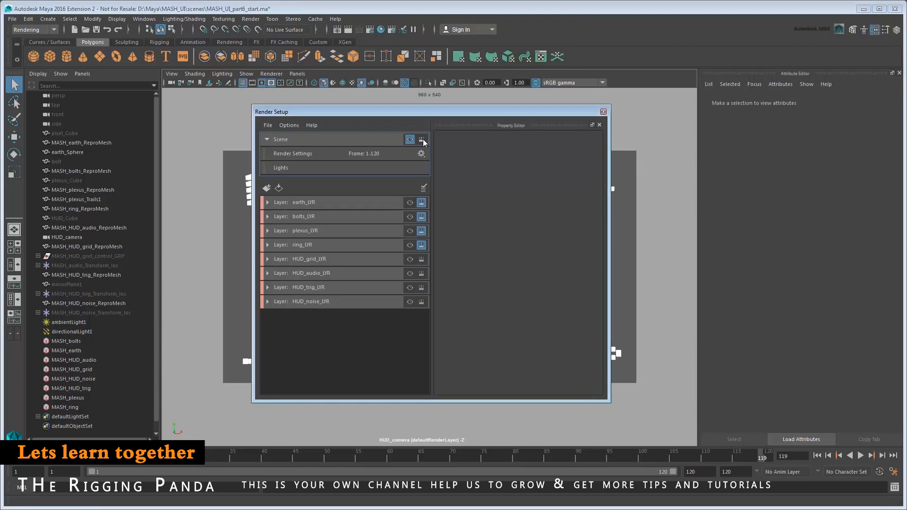
# Step: Add earth_Sphere to the MASH_earth_collection and MASH_bolts_collection of their render layers
pyautogui.click(286, 204)
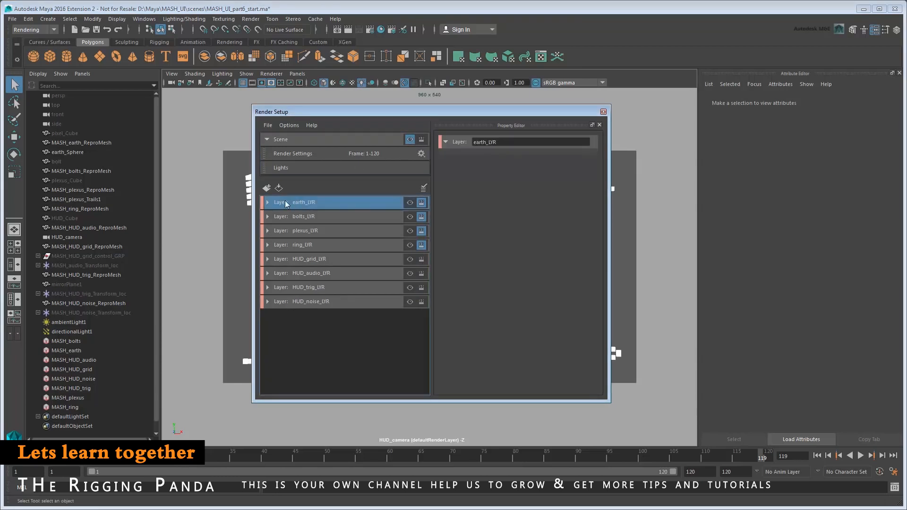
pyautogui.click(267, 202)
pyautogui.click(318, 215)
pyautogui.moveTo(75, 151); pyautogui.dragTo(526, 228)
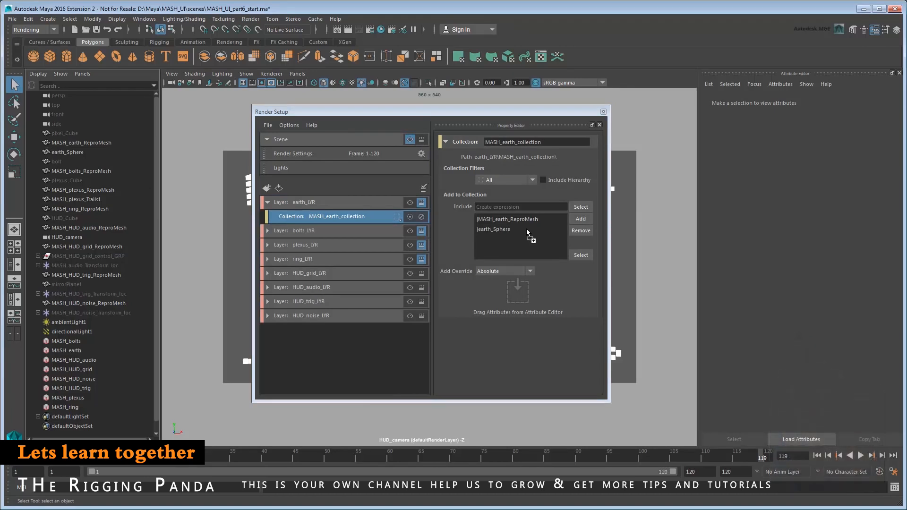
pyautogui.click(267, 231)
pyautogui.click(337, 245)
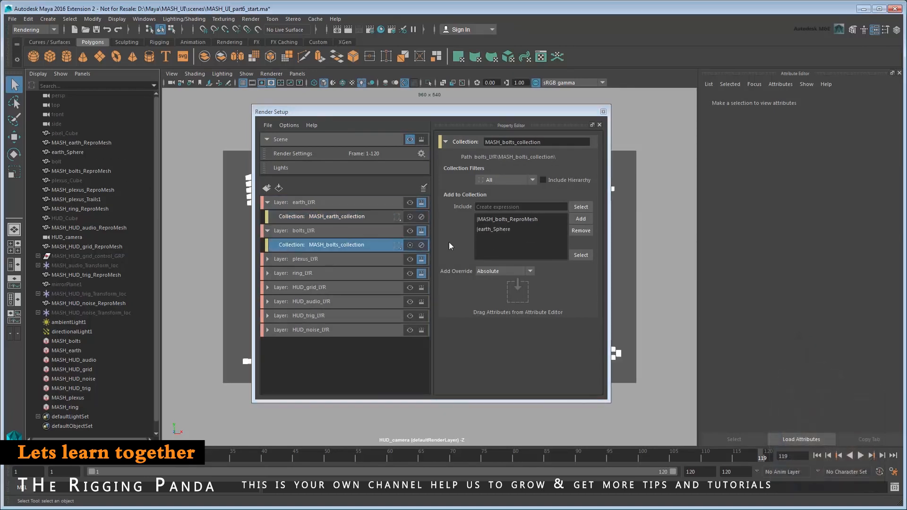
# Step: Add earth_Sphere to the MASH_plexus_collection and MASH_ring_collection of their render layers
pyautogui.click(267, 259)
pyautogui.click(330, 273)
pyautogui.moveTo(76, 150); pyautogui.dragTo(499, 236)
pyautogui.click(267, 288)
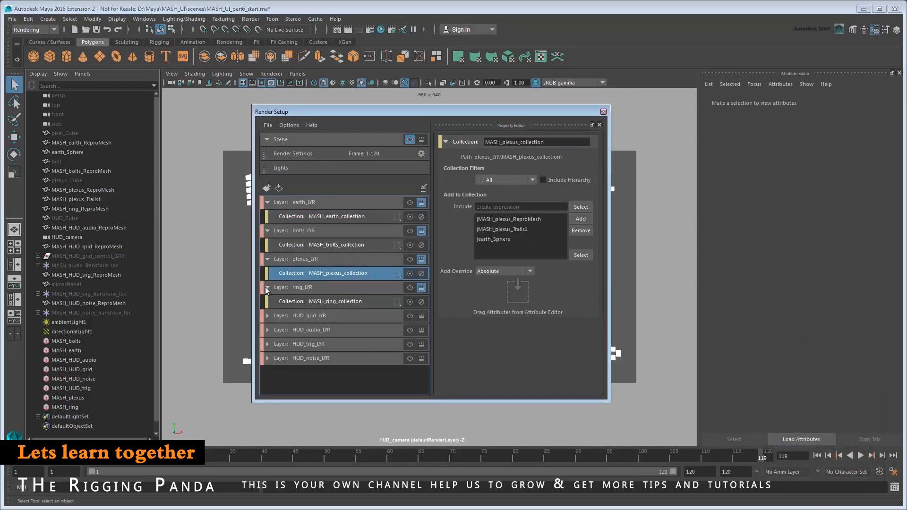
pyautogui.click(331, 302)
pyautogui.moveTo(69, 152); pyautogui.dragTo(519, 240)
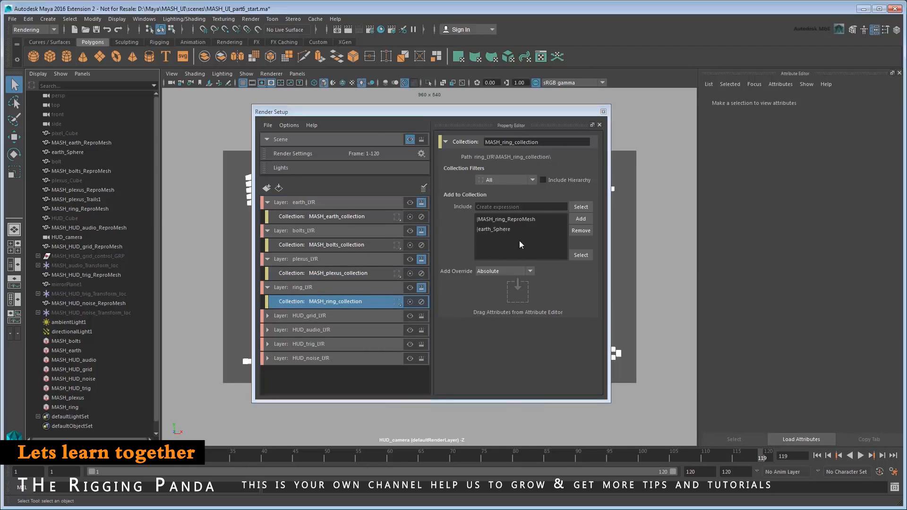
# Step: Close Render Setup and batch render the scene with the enabled layers
pyautogui.click(603, 112)
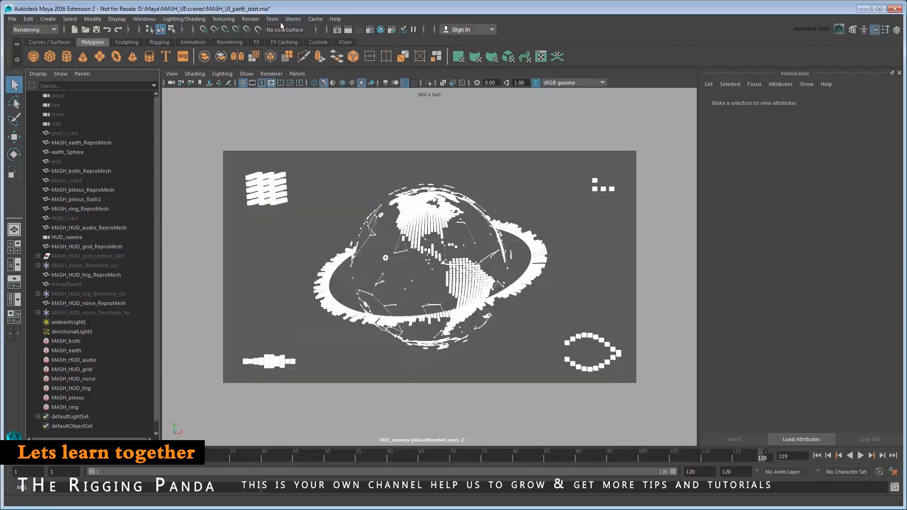
pyautogui.click(251, 19)
pyautogui.click(317, 151)
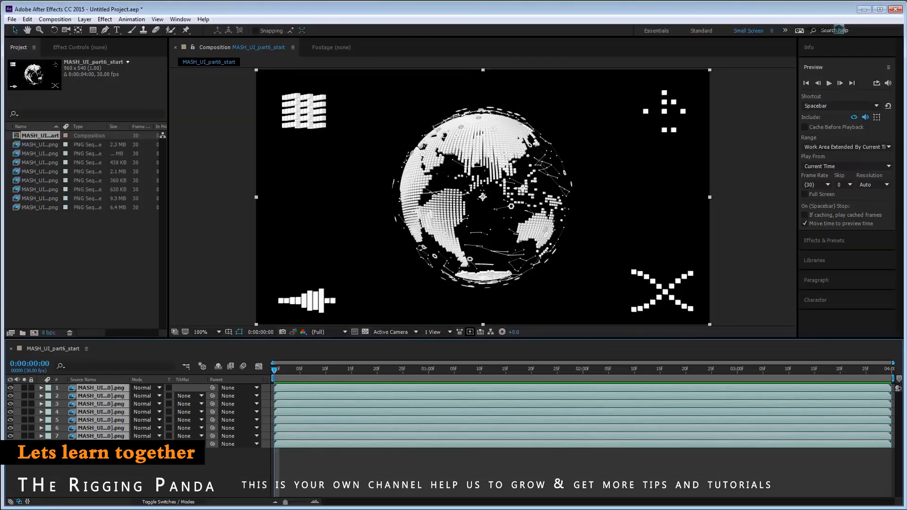
# Step: In After Effects, reload the bolts, earth, plexus and ring footage, and play the updated composition
pyautogui.rightClick(42, 146)
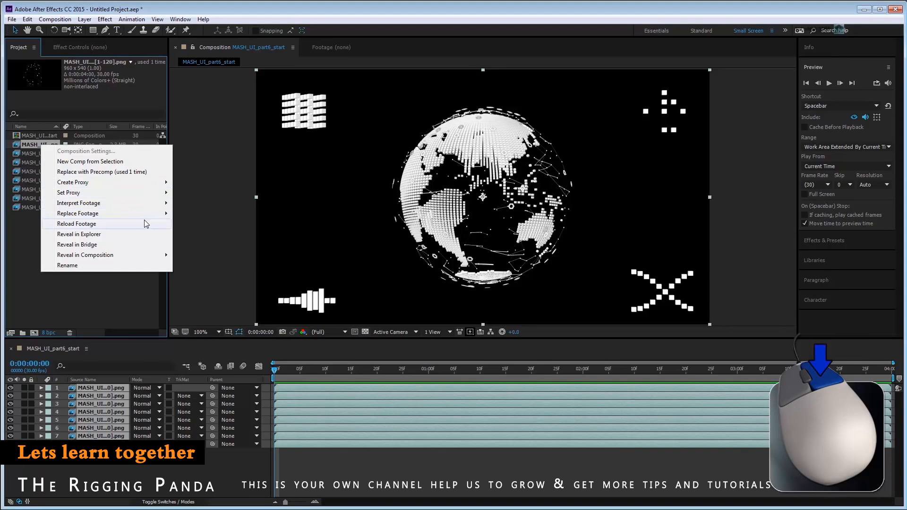
pyautogui.click(144, 224)
pyautogui.rightClick(47, 154)
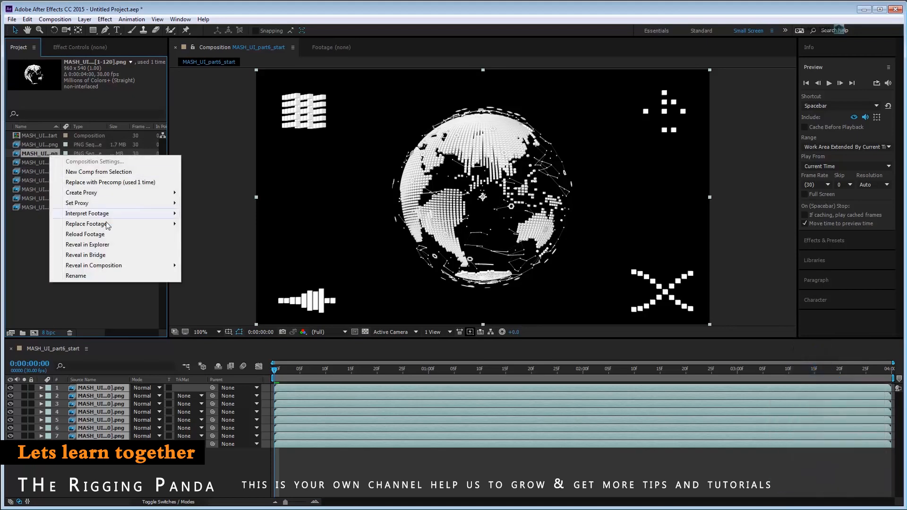
pyautogui.click(115, 234)
pyautogui.rightClick(50, 198)
pyautogui.click(93, 278)
pyautogui.rightClick(55, 207)
pyautogui.click(76, 285)
pyautogui.press('space')
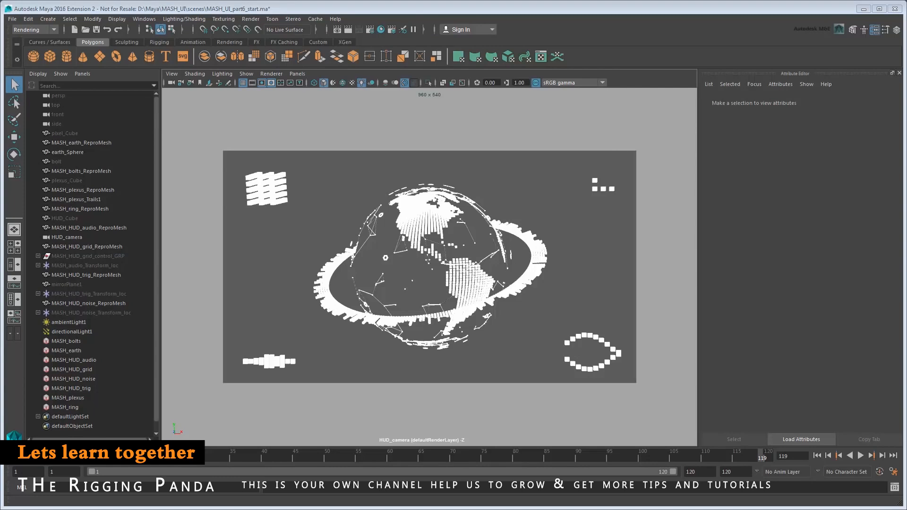
# Step: Back in Maya, go to frame 96 and set keys on HUD_camera's Translate and Rotate attributes
pyautogui.click(613, 457)
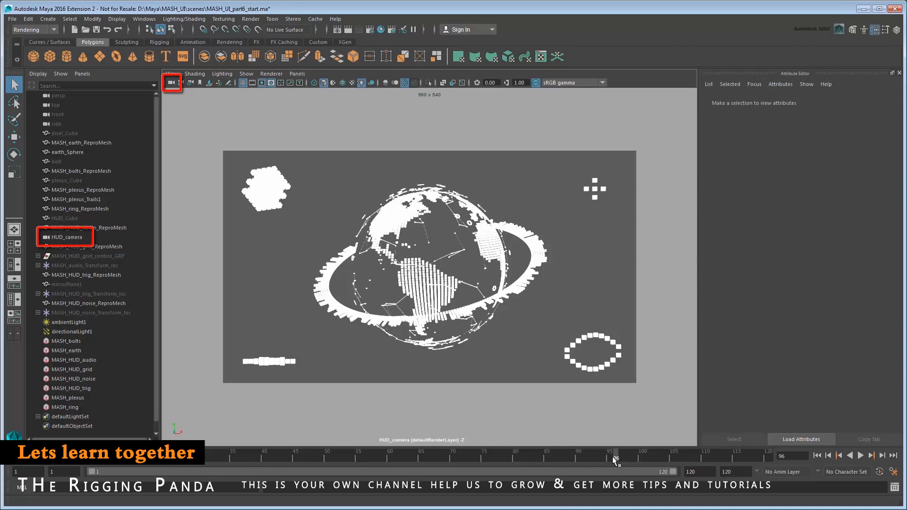
pyautogui.click(172, 84)
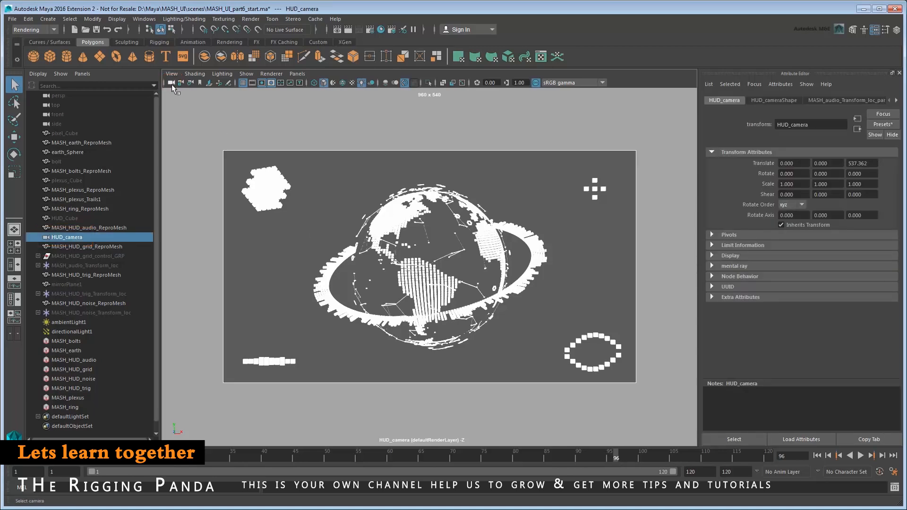
pyautogui.rightClick(758, 162)
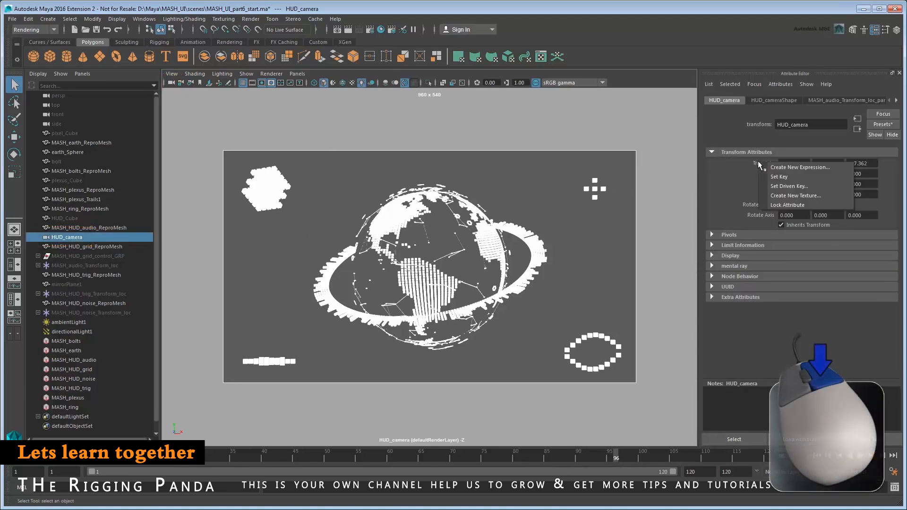
pyautogui.click(775, 177)
pyautogui.rightClick(768, 172)
pyautogui.click(774, 187)
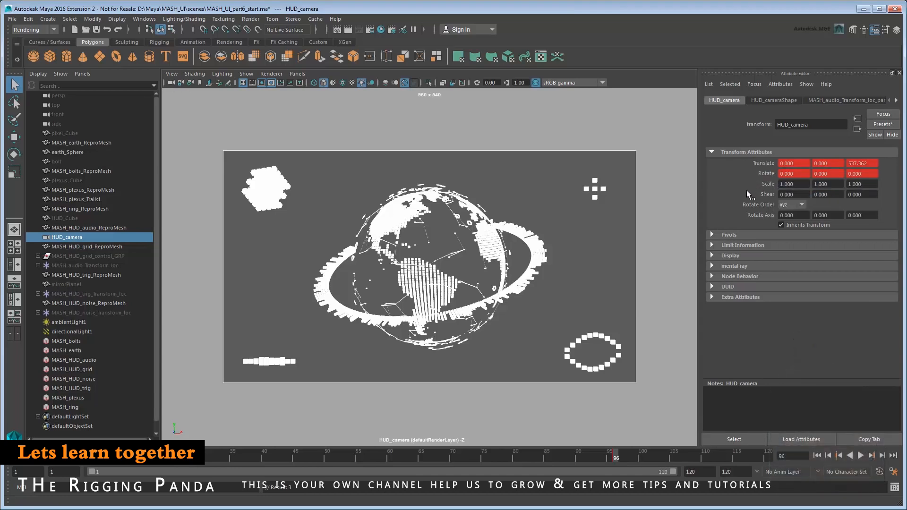
# Step: Set the end of the playback range to frame 160 and move the timeline from frame 96 to 144
pyautogui.doubleClick(690, 471)
pyautogui.write('160')
pyautogui.press('Tab')
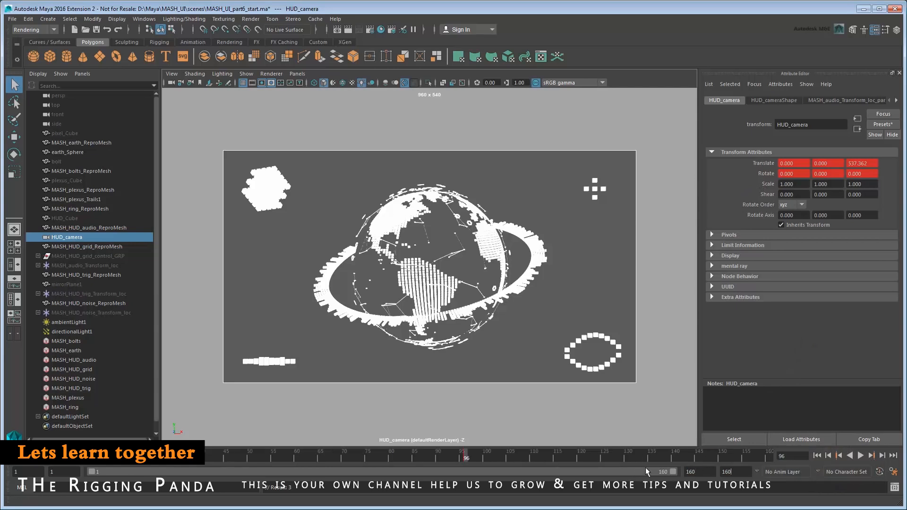
pyautogui.click(692, 458)
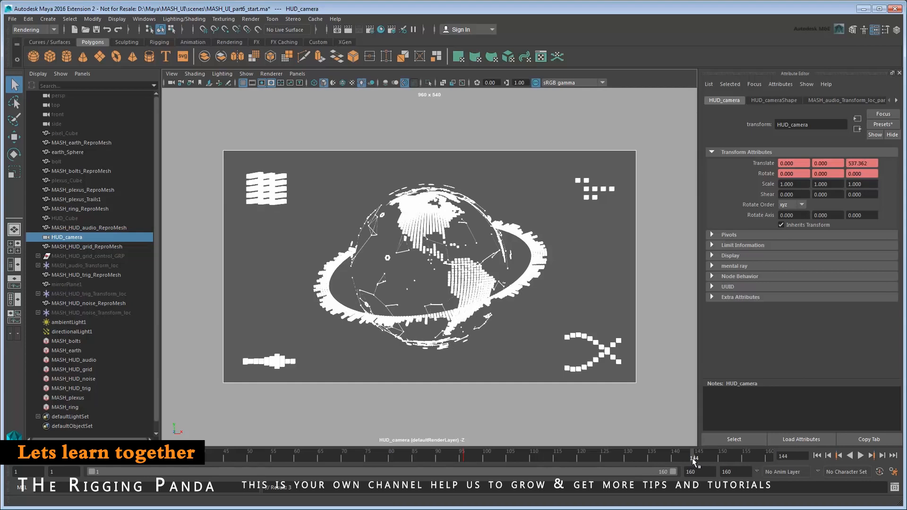
pyautogui.moveTo(463, 458); pyautogui.dragTo(691, 467)
# Step: Open the Graph Editor for MASH_bolts and set its rotation curve's Post Infinity to Linear
pyautogui.click(66, 341)
pyautogui.click(145, 19)
pyautogui.moveTo(173, 44)
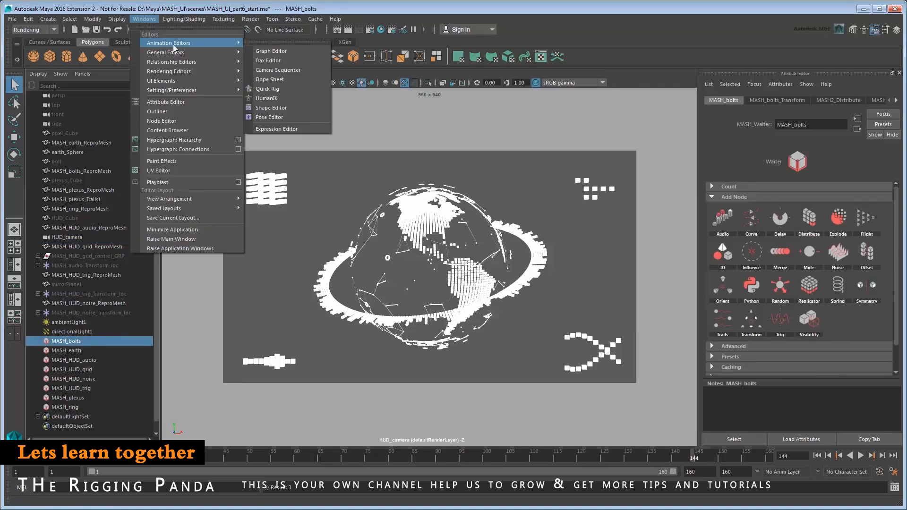
pyautogui.click(286, 51)
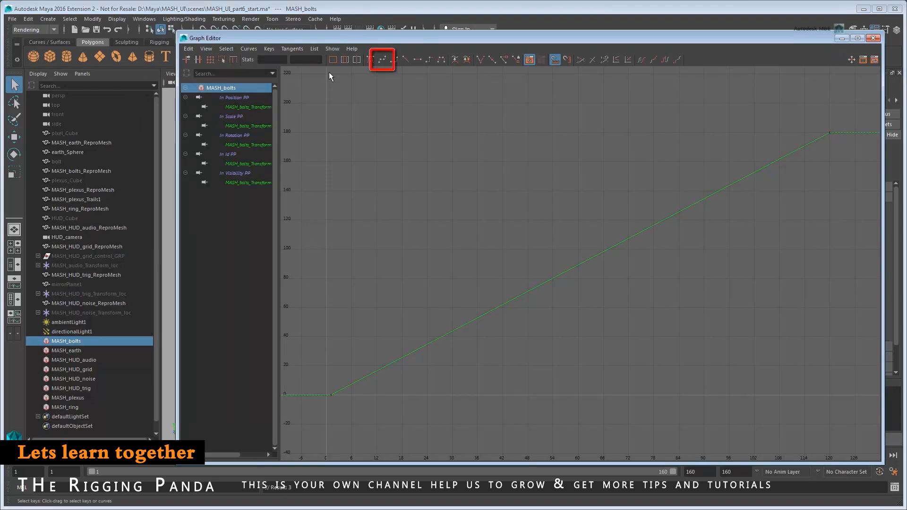
pyautogui.click(798, 151)
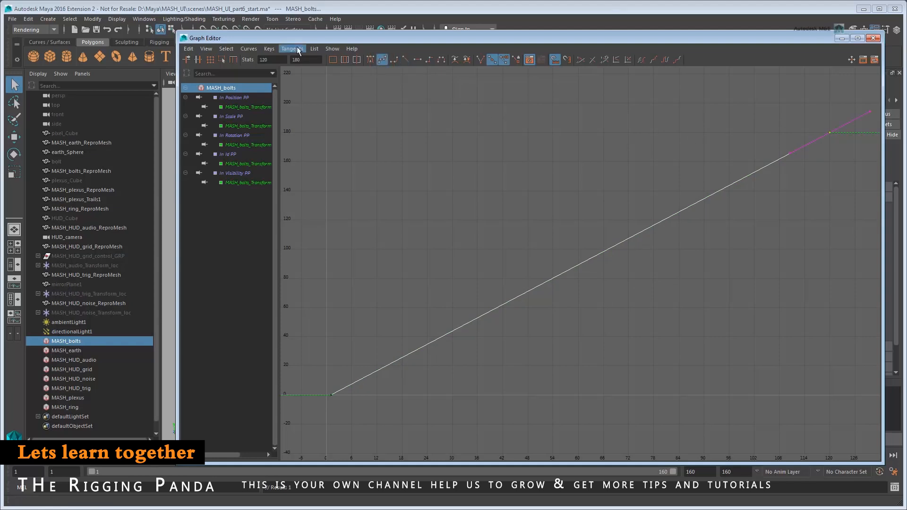
pyautogui.click(255, 48)
pyautogui.moveTo(302, 76)
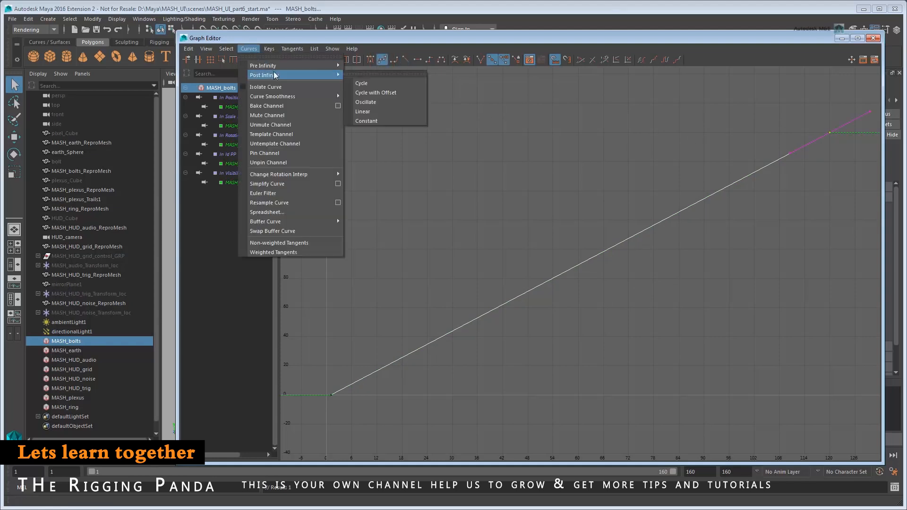
pyautogui.click(402, 113)
pyautogui.scroll(-7, 665, 219)
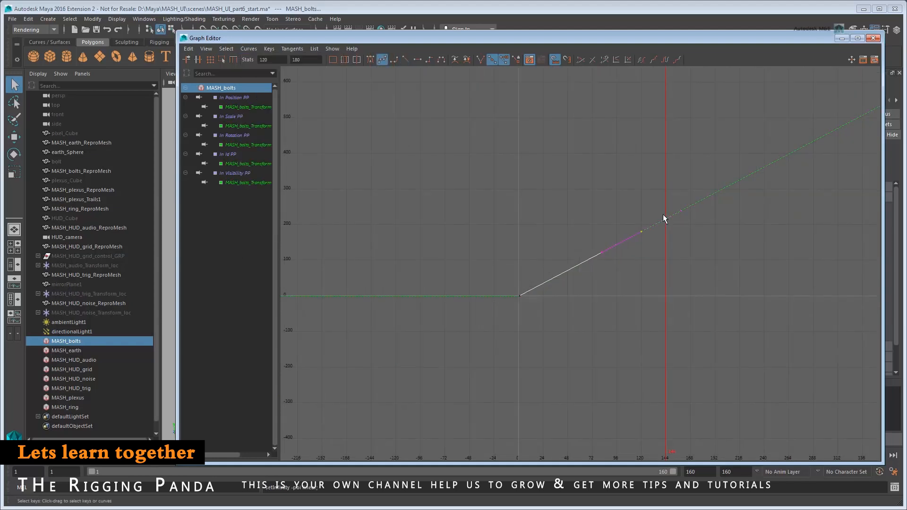
# Step: Set Post Infinity to Linear on the animation curves of MASH_earth, MASH_plexus and MASH_ring
pyautogui.click(82, 350)
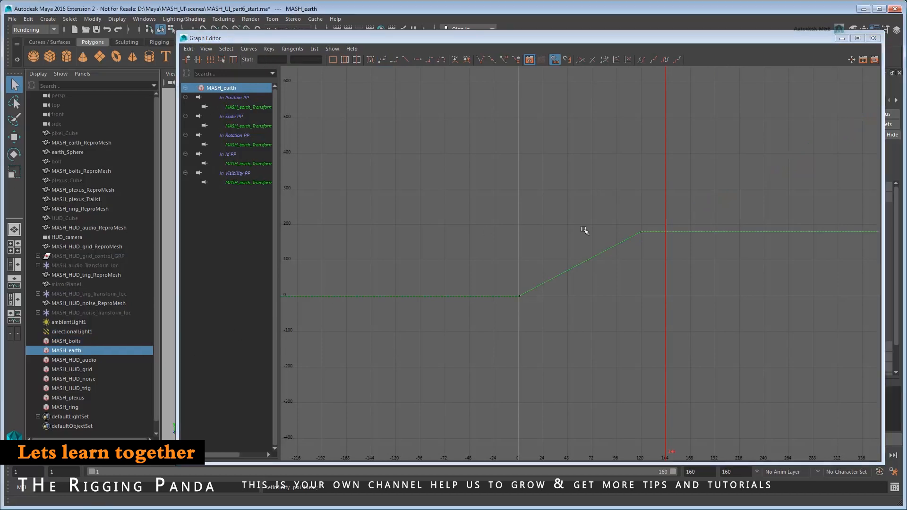
pyautogui.click(88, 397)
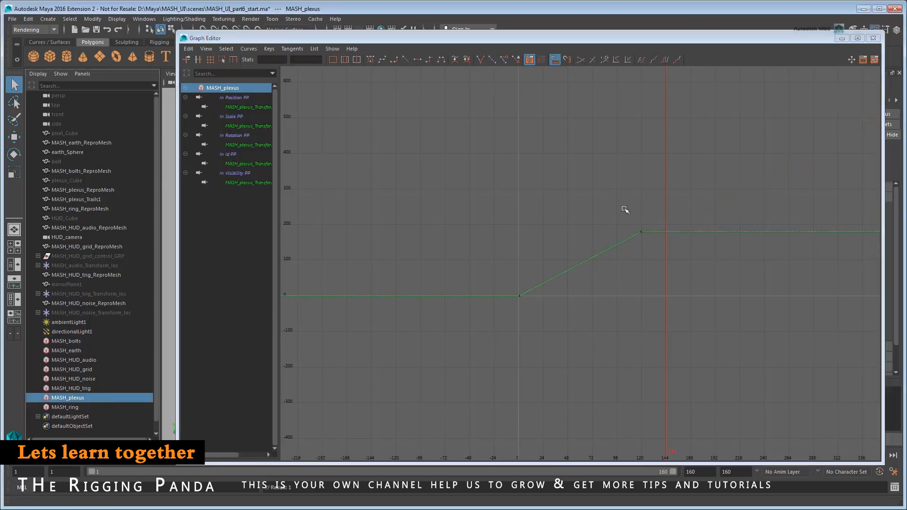
pyautogui.click(249, 48)
pyautogui.moveTo(279, 76)
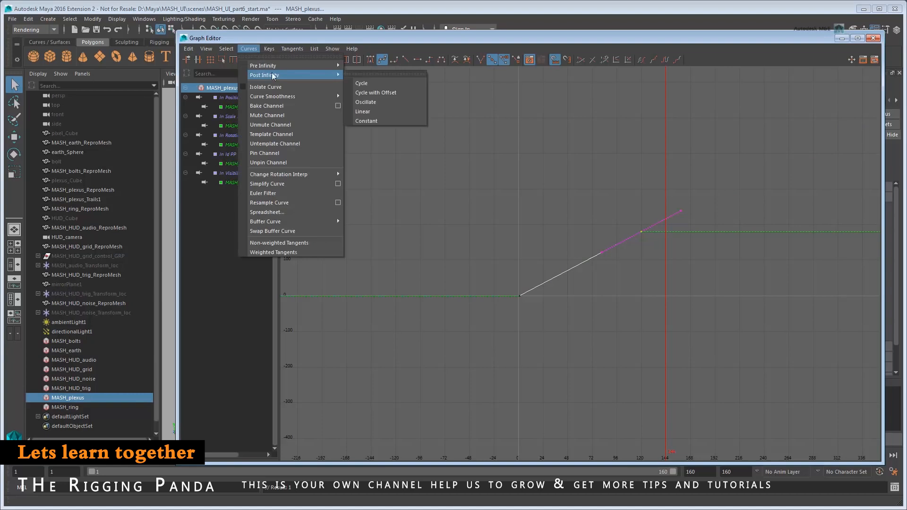
pyautogui.click(390, 114)
pyautogui.click(65, 408)
pyautogui.click(248, 48)
pyautogui.moveTo(272, 75)
pyautogui.click(363, 111)
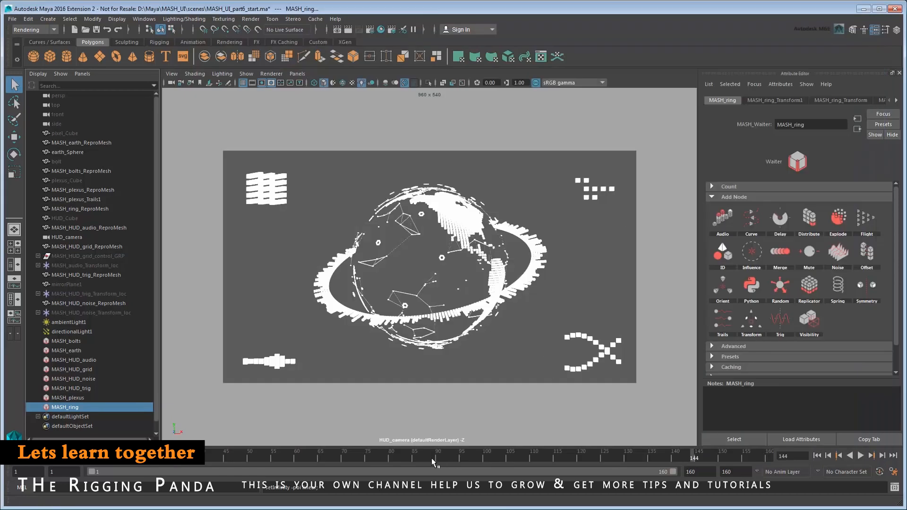
# Step: Scrub the timeline to frame 144 and move HUD_camera in close on the globe's continent blocks
pyautogui.moveTo(436, 457); pyautogui.dragTo(690, 458)
pyautogui.scroll(10, 494, 312)
pyautogui.keyDown('alt'); pyautogui.moveTo(557, 279); pyautogui.dragTo(509, 259, button='middle'); pyautogui.keyUp('alt')
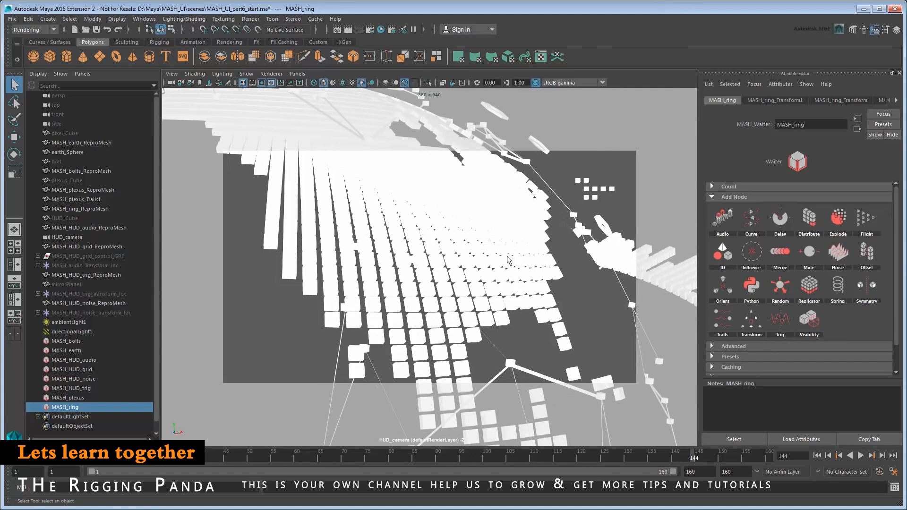
# Step: Select HUD_camera and set keys on its Translate and Rotate attributes at frame 144
pyautogui.click(171, 83)
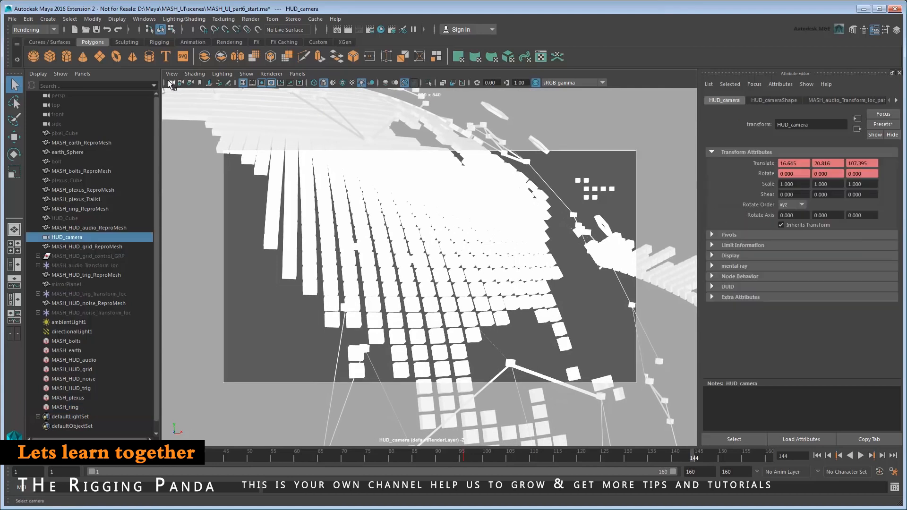
pyautogui.rightClick(770, 163)
pyautogui.click(780, 177)
pyautogui.rightClick(766, 173)
pyautogui.click(779, 188)
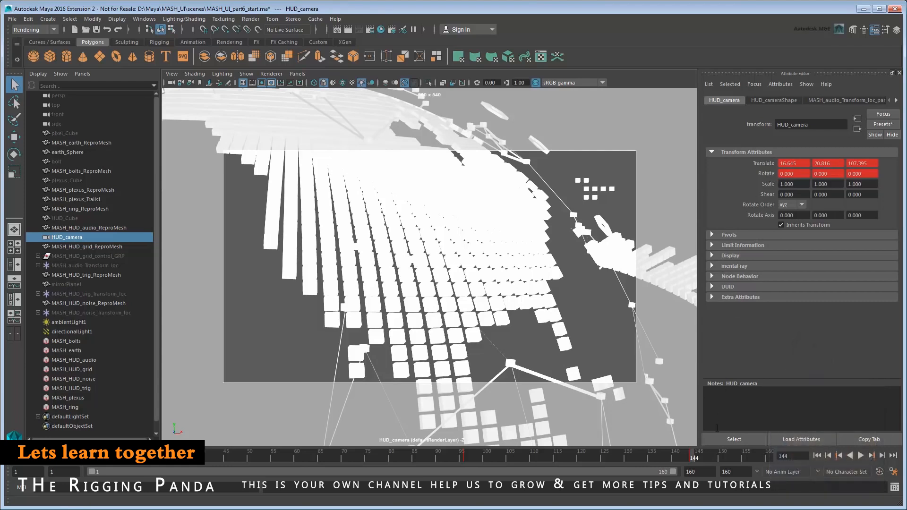
pyautogui.moveTo(689, 457)
pyautogui.mouseDown()
pyautogui.moveTo(464, 461)
pyautogui.moveTo(713, 461)
pyautogui.moveTo(447, 452)
pyautogui.moveTo(693, 464)
pyautogui.mouseUp()
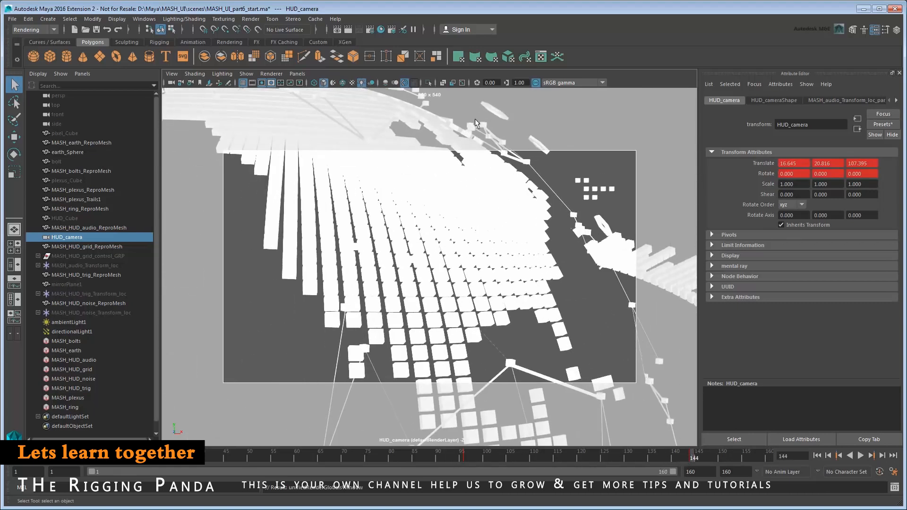
# Step: In Render Setup, make HUD_grid_LYR, HUD_audio_LYR, HUD_trig_LYR and HUD_noise_LYR renderable alongside the globe layers
pyautogui.click(392, 30)
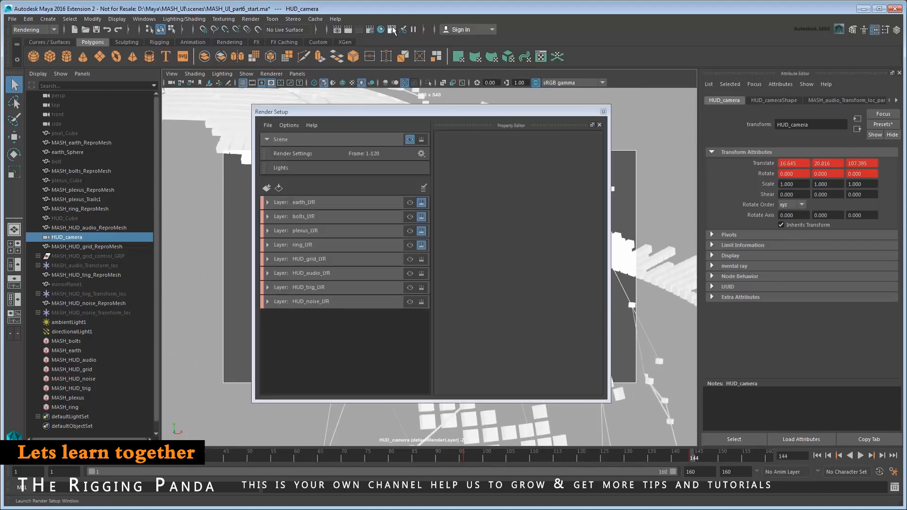
pyautogui.click(423, 260)
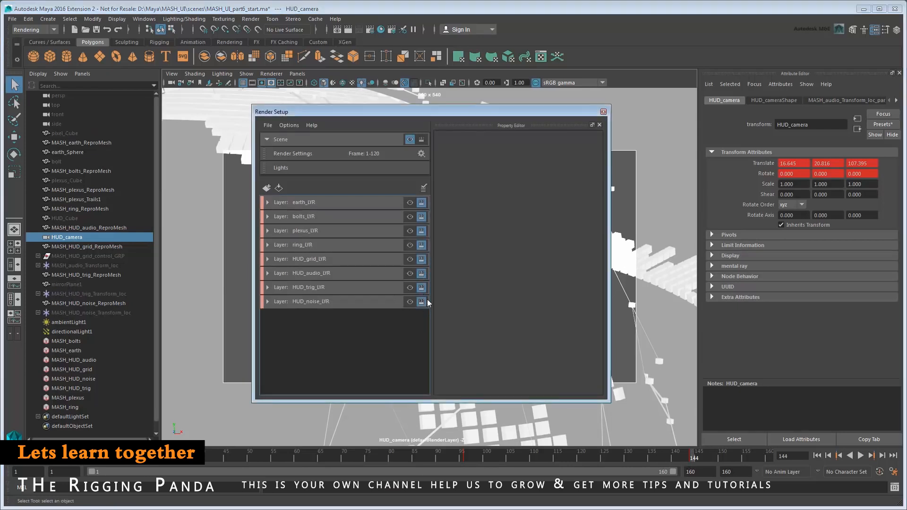
pyautogui.click(603, 112)
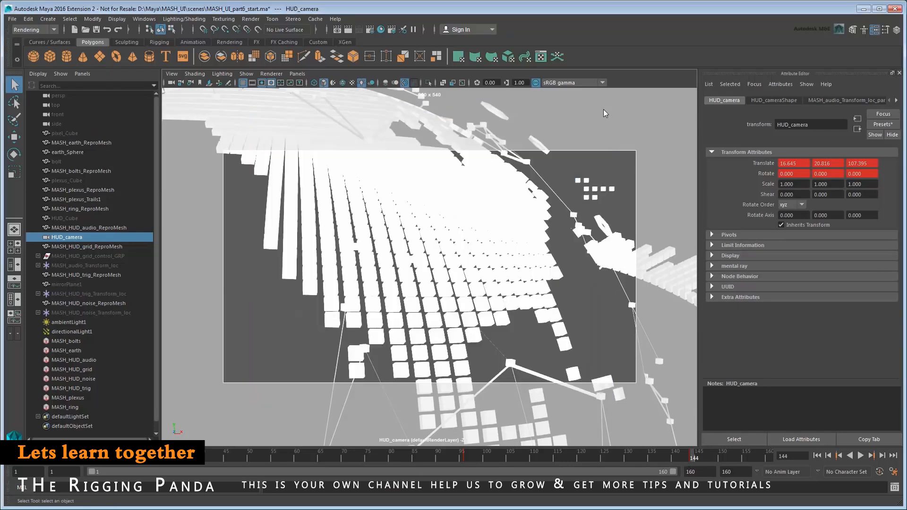
# Step: Set the render end frame to 160 in Render Settings and batch render the scene
pyautogui.click(371, 30)
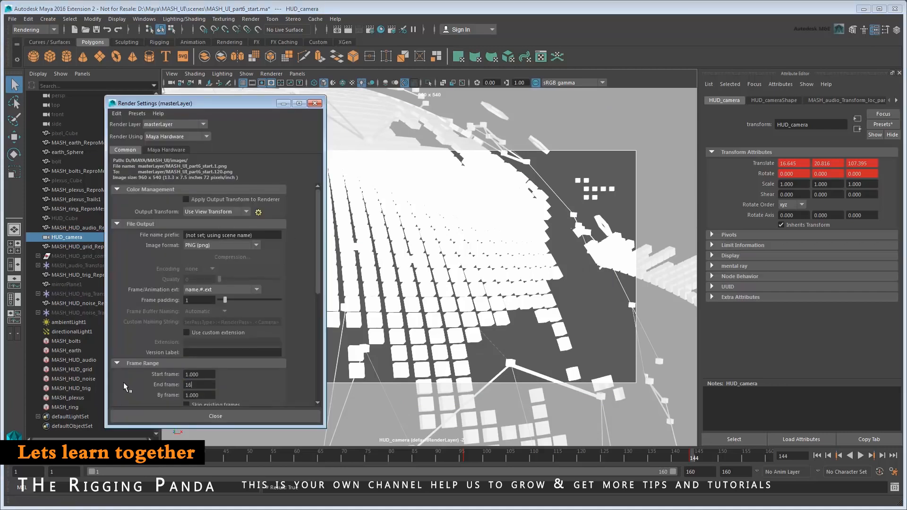
pyautogui.click(198, 417)
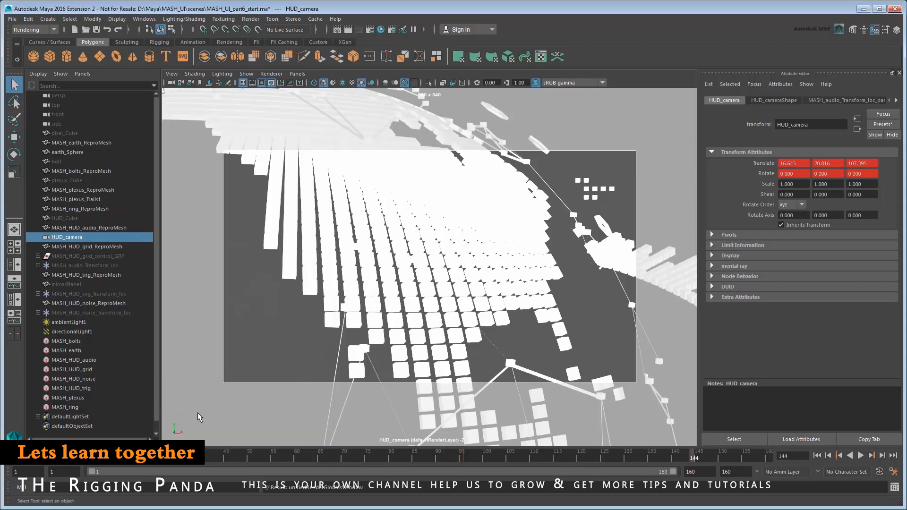
pyautogui.click(250, 19)
pyautogui.click(306, 151)
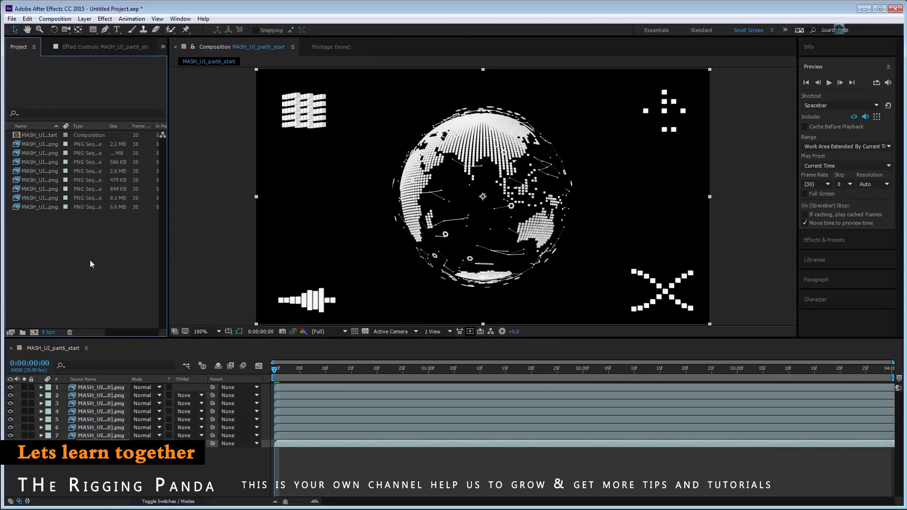
# Step: In After Effects, select all eight PNG sequences in the project and reload their footage
pyautogui.click(43, 208)
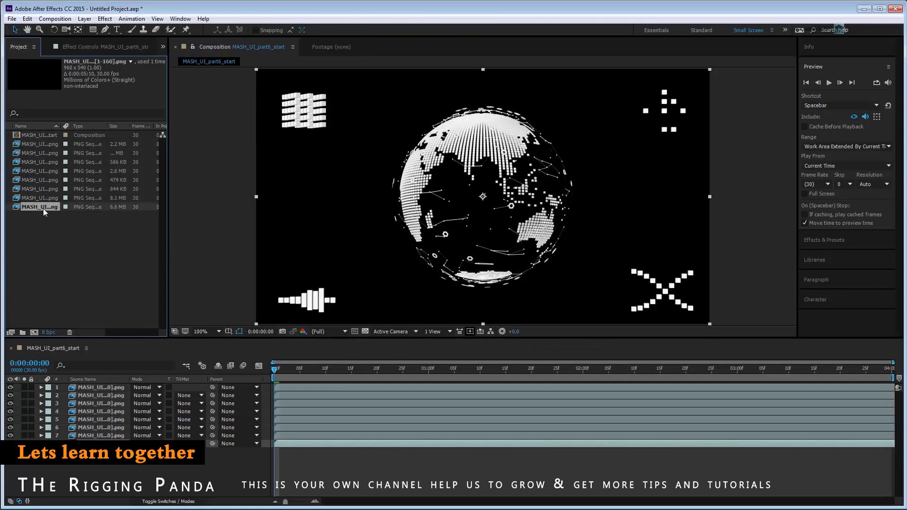
pyautogui.keyDown('shift'); pyautogui.click(47, 146); pyautogui.keyUp('shift')
pyautogui.rightClick(49, 174)
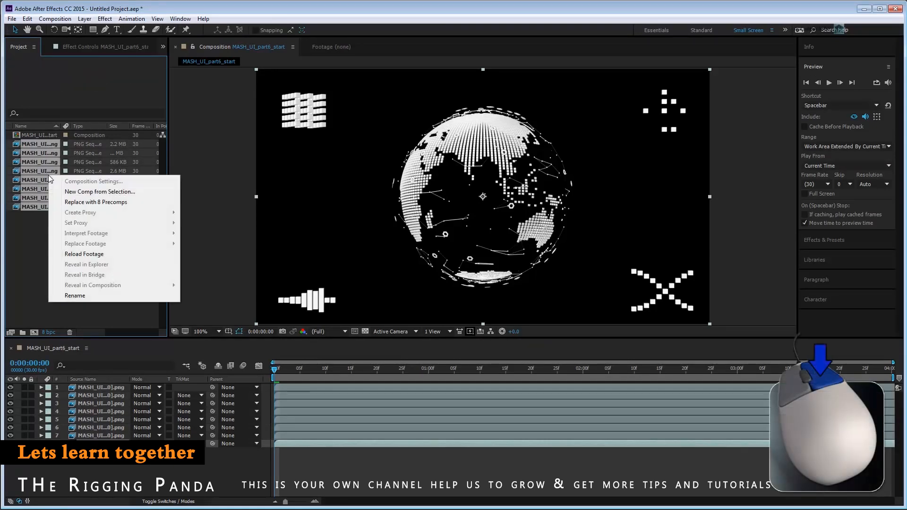
pyautogui.click(115, 256)
# Step: Set the MASH_UI_part6_start composition's duration to 0:00:05:00 and play it
pyautogui.click(41, 135)
pyautogui.click(55, 18)
pyautogui.click(71, 40)
pyautogui.click(410, 318)
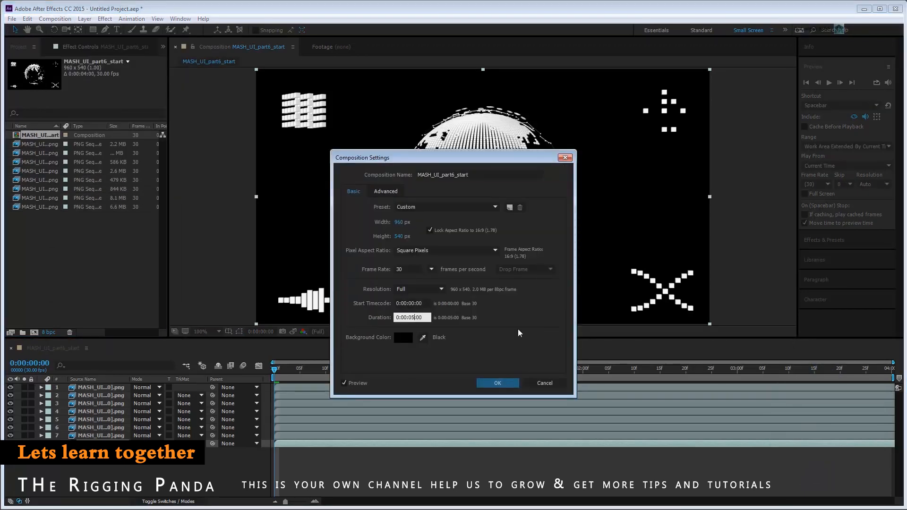
pyautogui.click(497, 383)
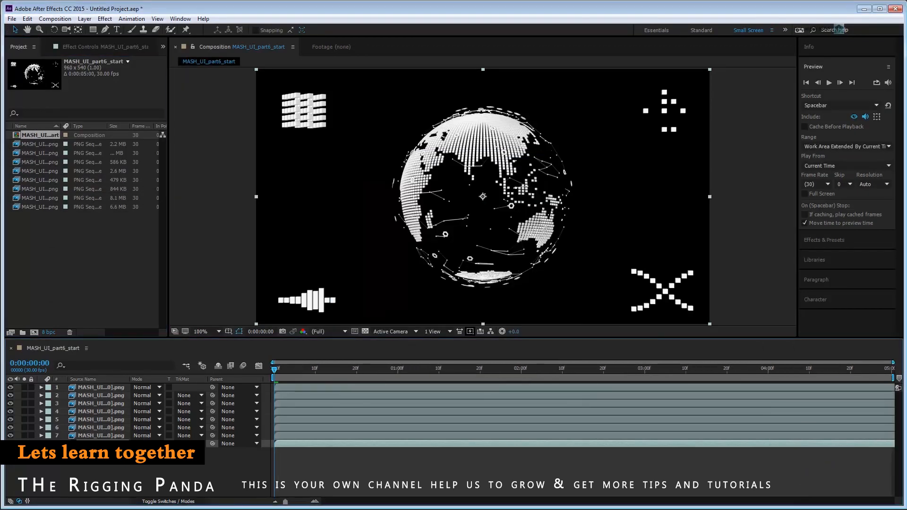
pyautogui.press('space')
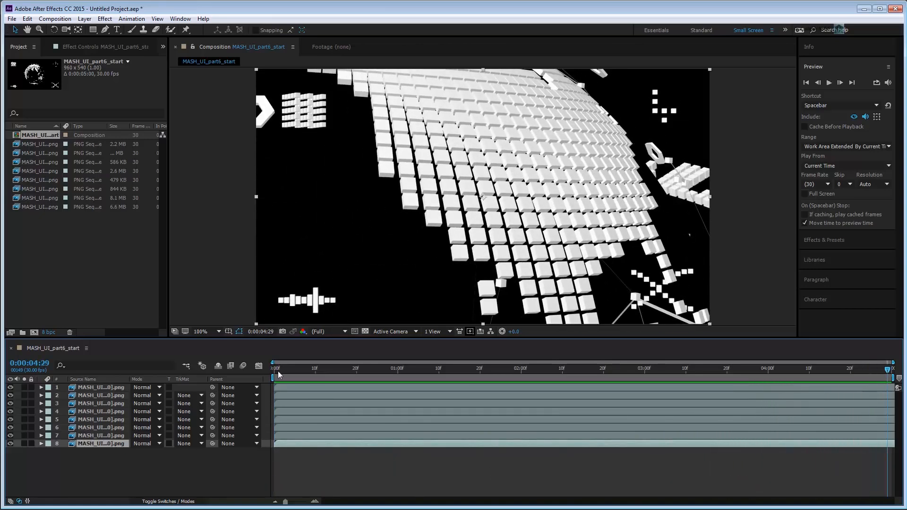
# Step: Apply a Glow effect to layer 7 with threshold 76.1%, radius 5.0 and intensity 14.7
pyautogui.rightClick(104, 436)
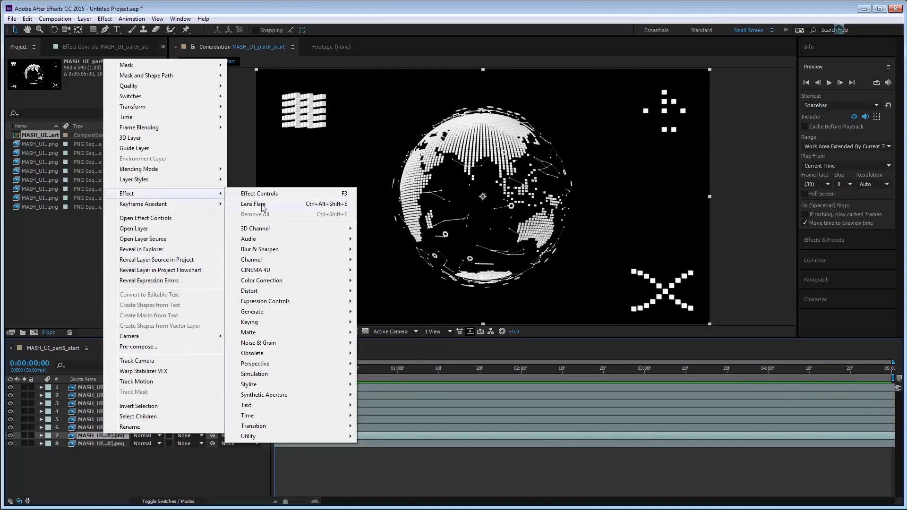
pyautogui.click(392, 242)
pyautogui.click(42, 437)
pyautogui.moveTo(100, 86); pyautogui.dragTo(119, 89)
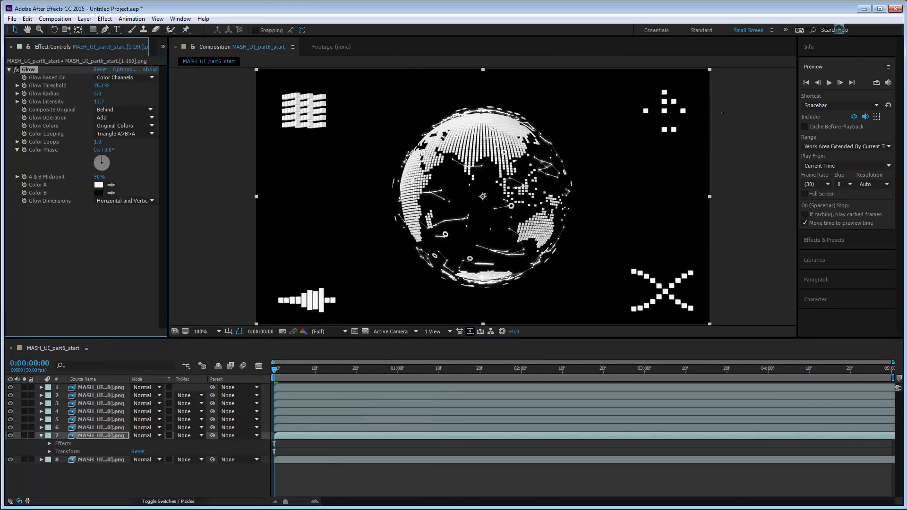
pyautogui.moveTo(722, 113); pyautogui.dragTo(769, 114)
# Step: Set the glow's Color A to blue, choose its Color B, and switch Glow Colors to use these two colors
pyautogui.click(99, 185)
pyautogui.click(547, 221)
pyautogui.click(99, 193)
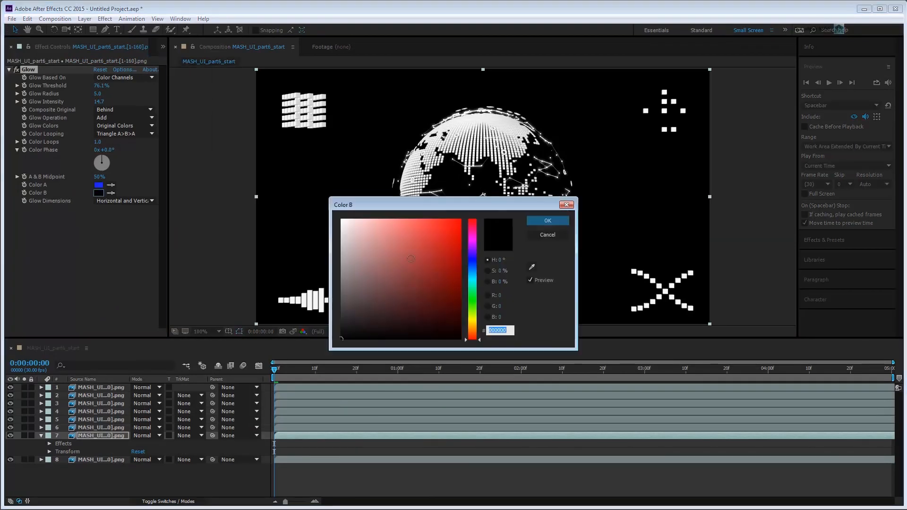
pyautogui.click(547, 220)
pyautogui.click(125, 125)
pyautogui.click(155, 138)
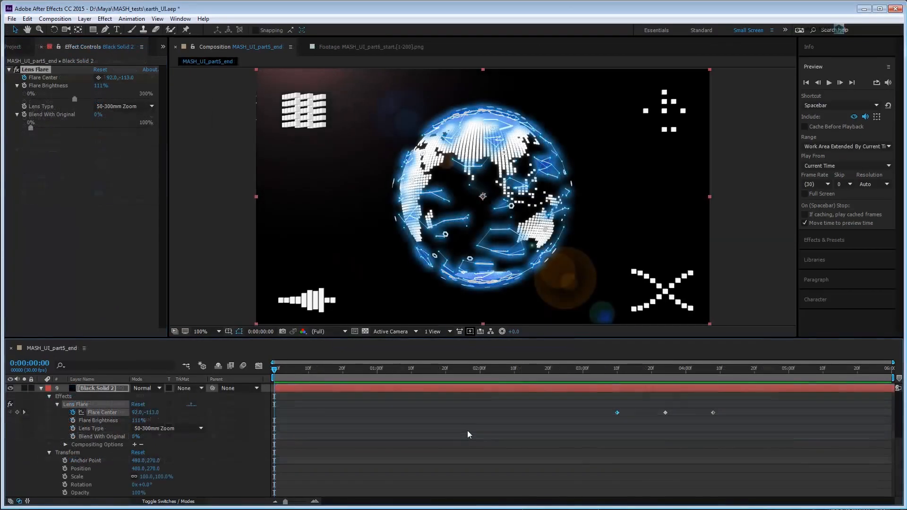
# Step: Play the finished MASH_UI_part5_end composition with its blue glow and animated lens flare
pyautogui.press('space')
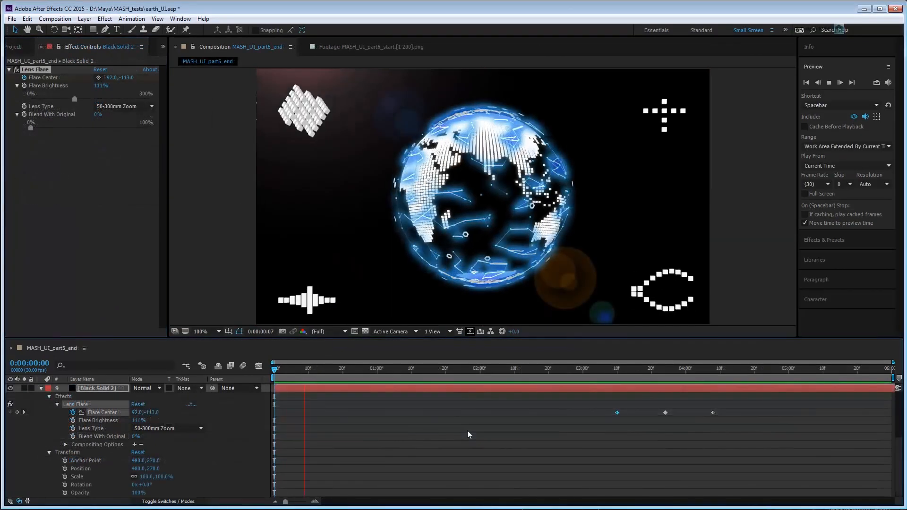